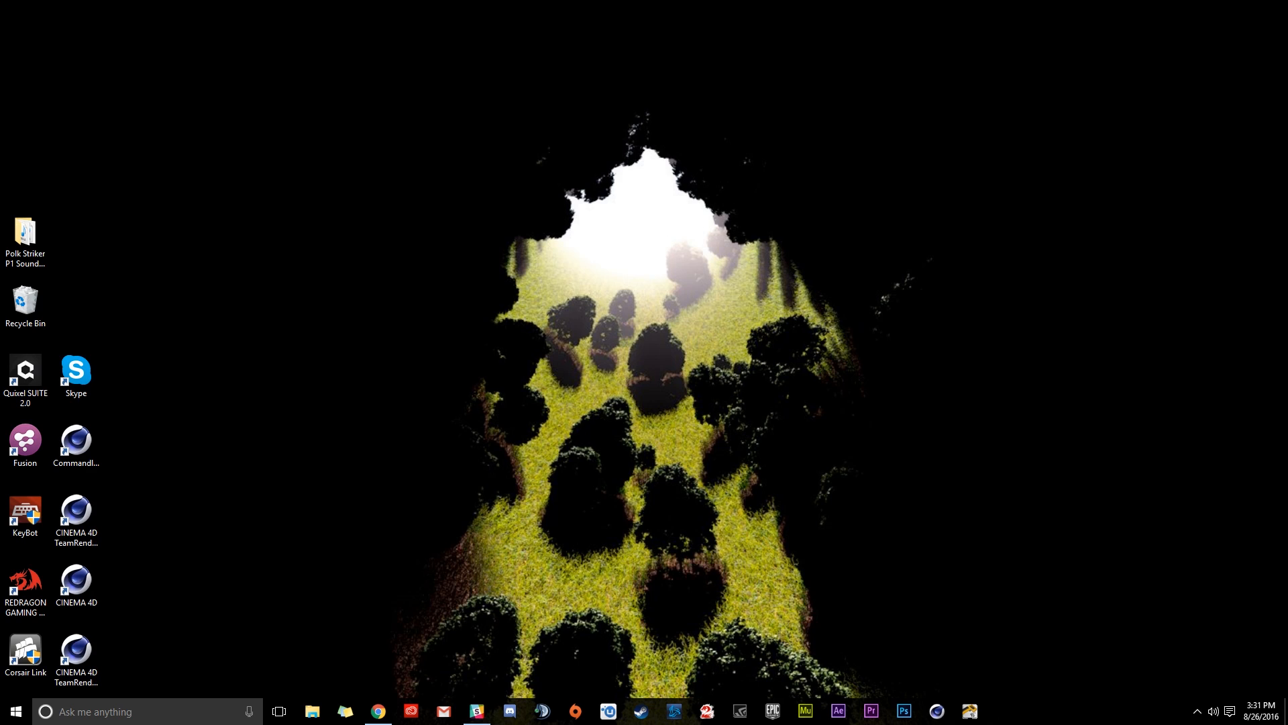
Bring the obsproject.com page onto this screen and download the OBS Studio installer for Windows 7/8/10
{"action": "left_click_drag", "start_coordinate": [0, 243], "coordinate": [429, 0]}
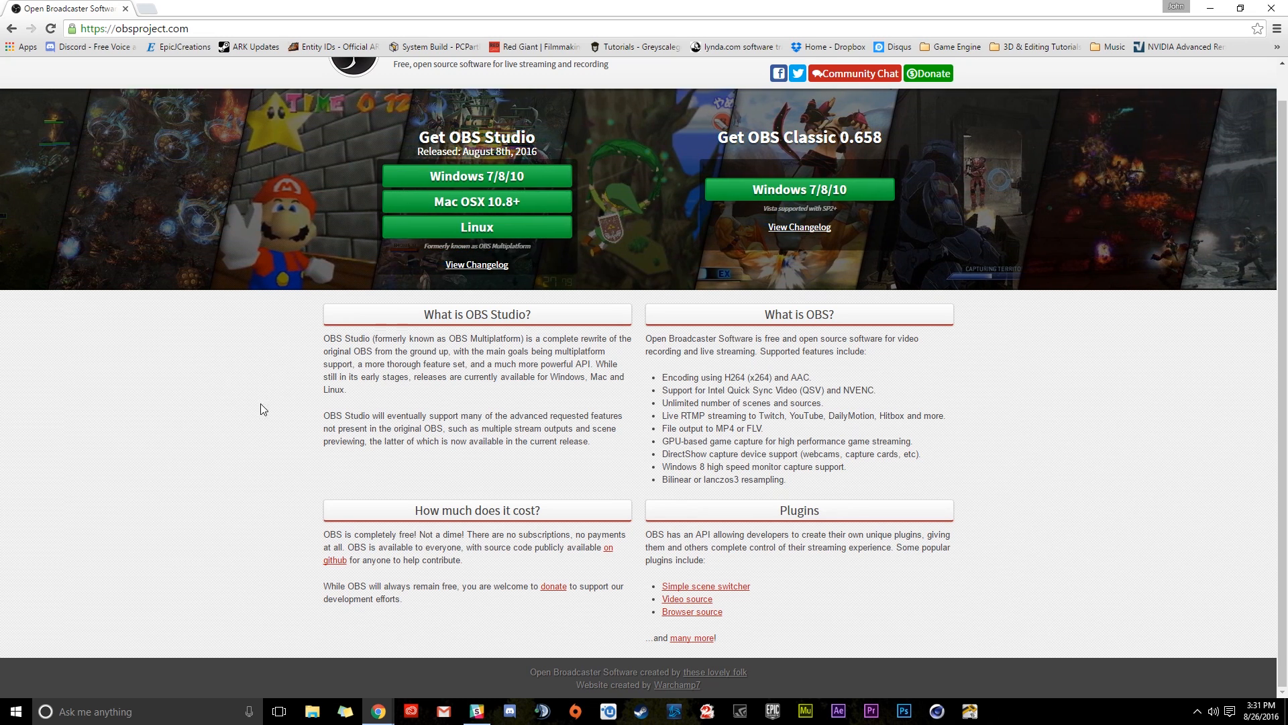
{"action": "scroll", "coordinate": [255, 429], "scroll_direction": "up", "scroll_amount": 1}
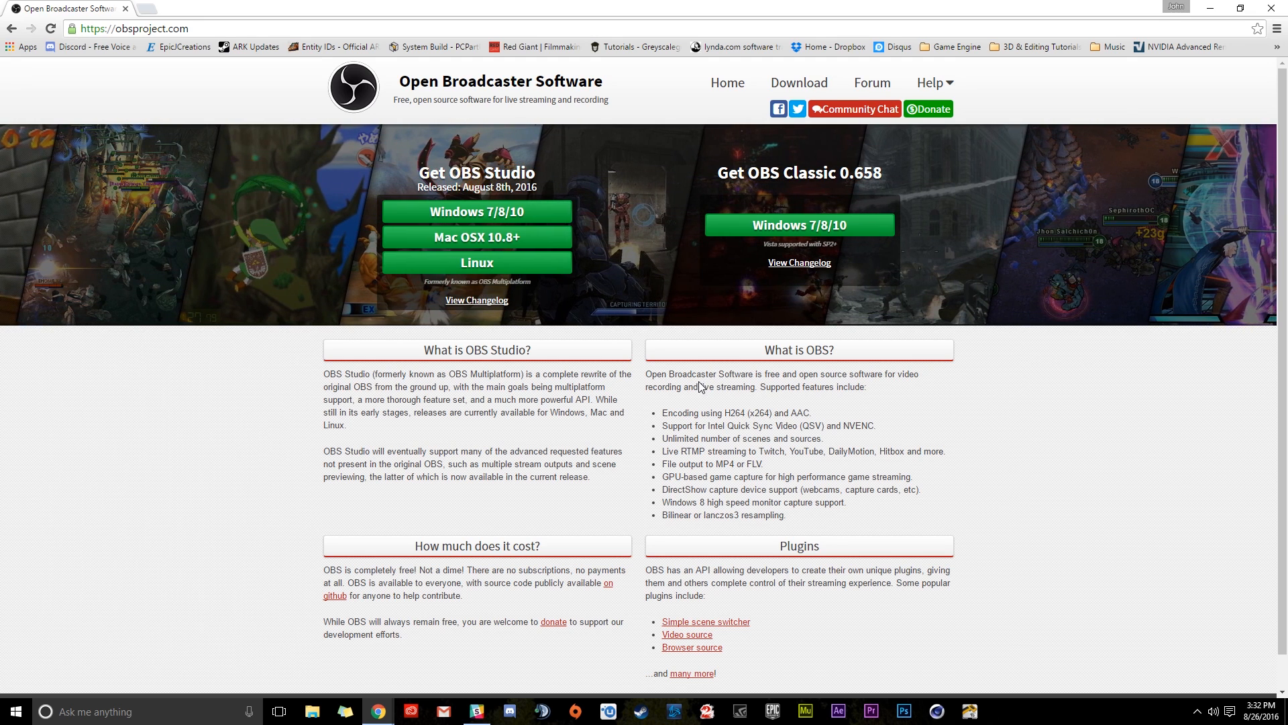
{"action": "scroll", "coordinate": [731, 410], "scroll_direction": "down", "scroll_amount": 1}
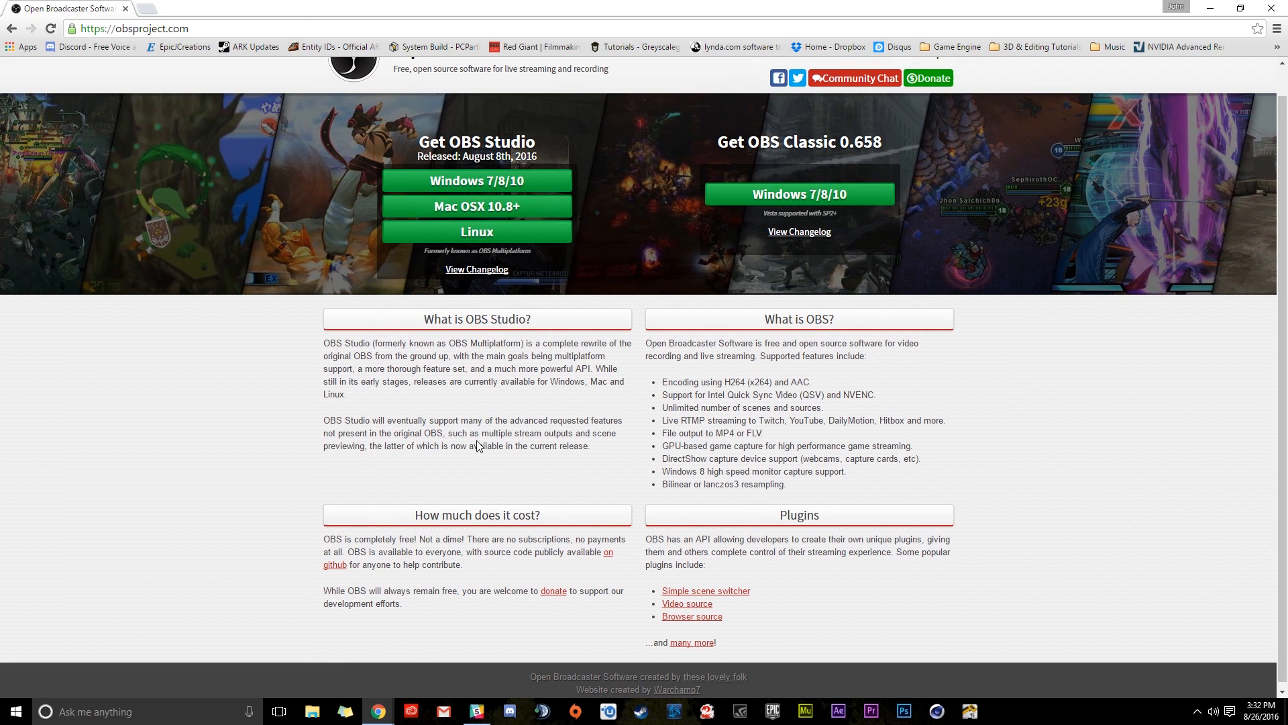
{"action": "scroll", "coordinate": [476, 440], "scroll_direction": "up", "scroll_amount": 1}
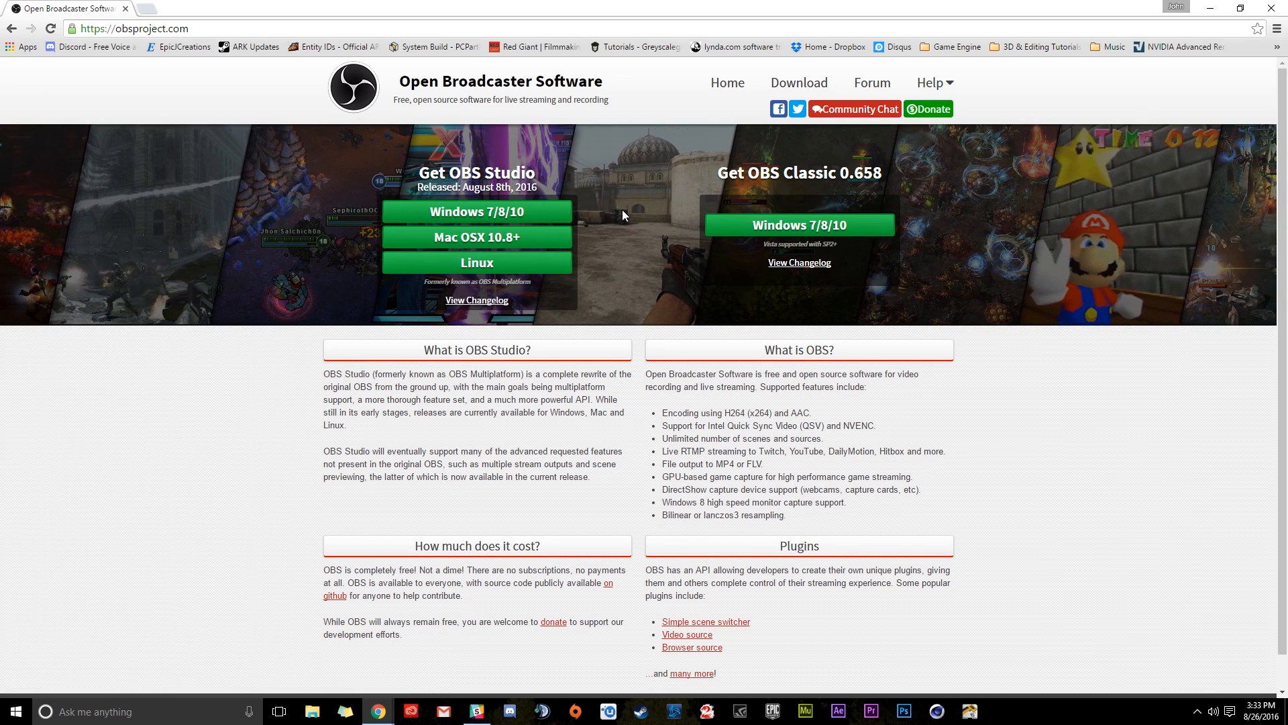
{"action": "left_click", "coordinate": [478, 211]}
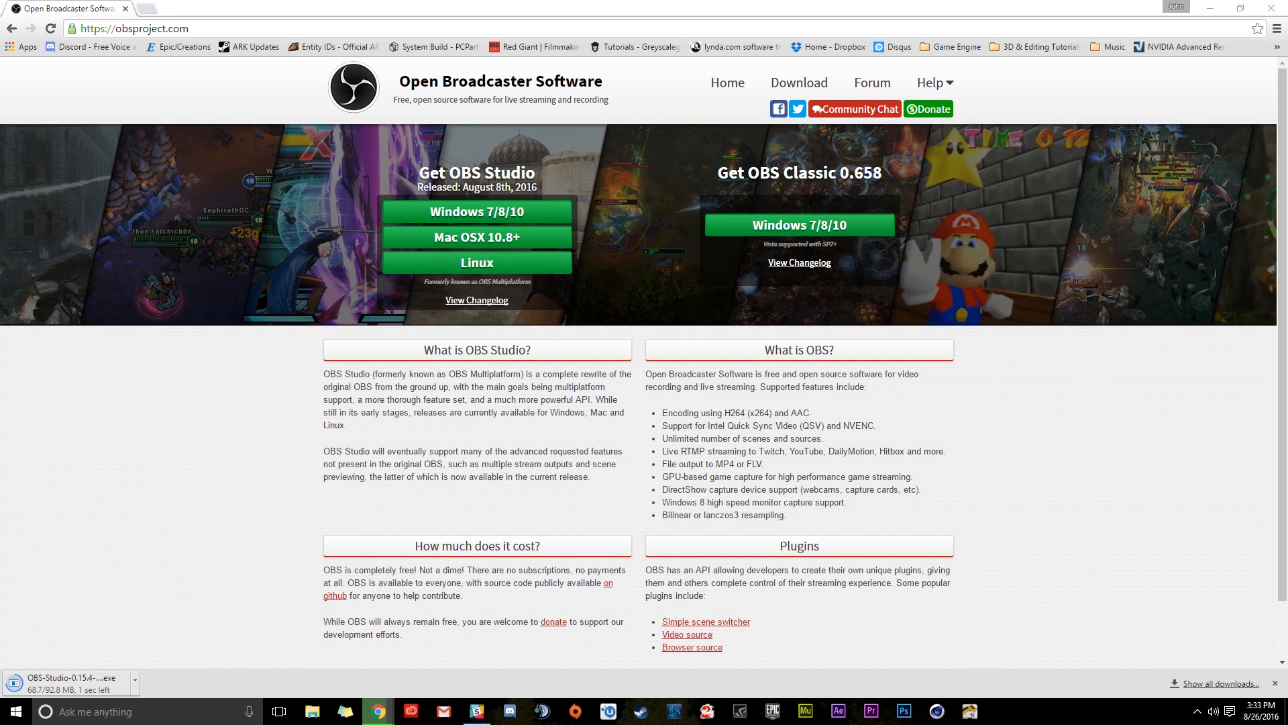
Open the Downloads folder in File Explorer and delete the older OBS-Studio-0.15.4-With-Browser-Installer file
{"action": "key", "text": "super+e"}
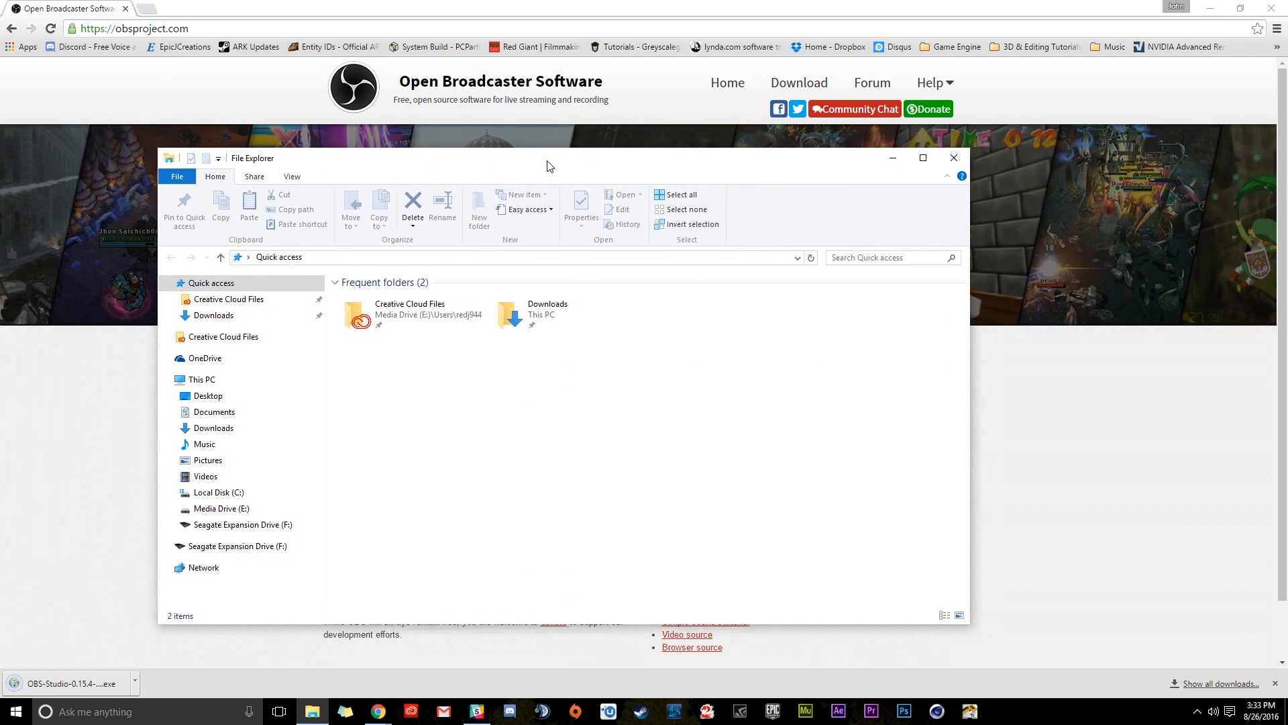
{"action": "left_click", "coordinate": [247, 423]}
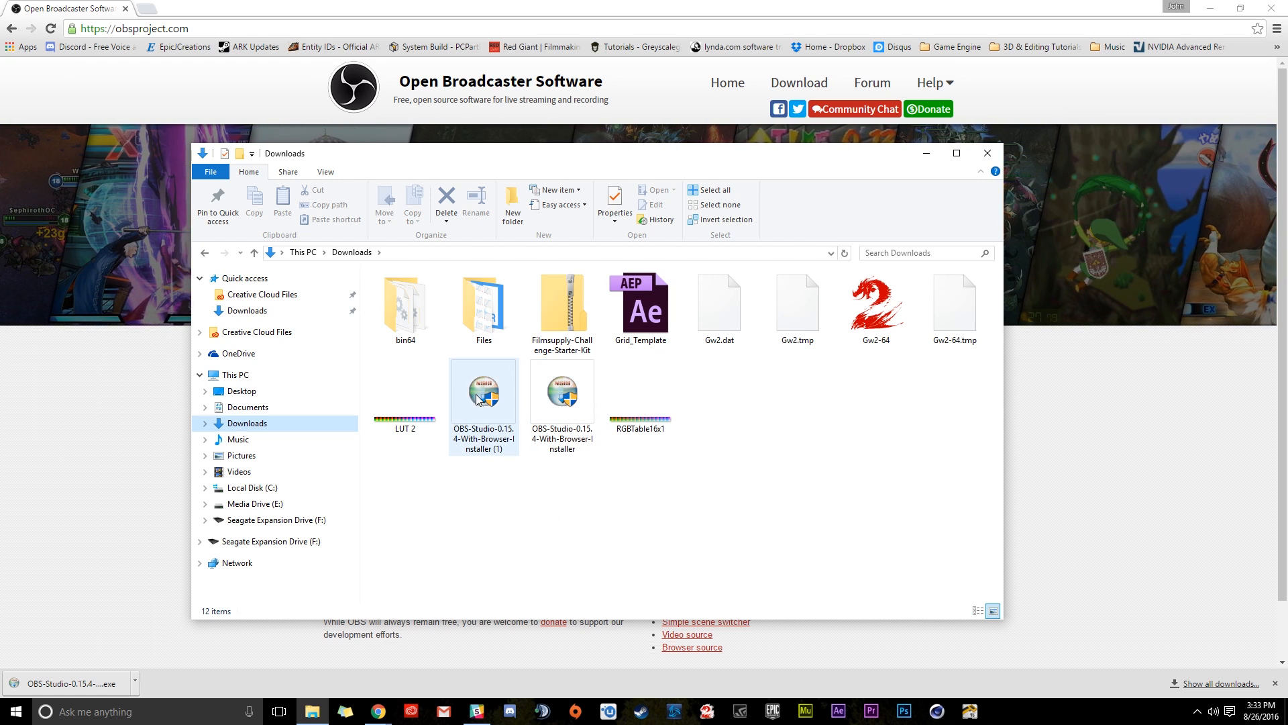
{"action": "left_click", "coordinate": [553, 409]}
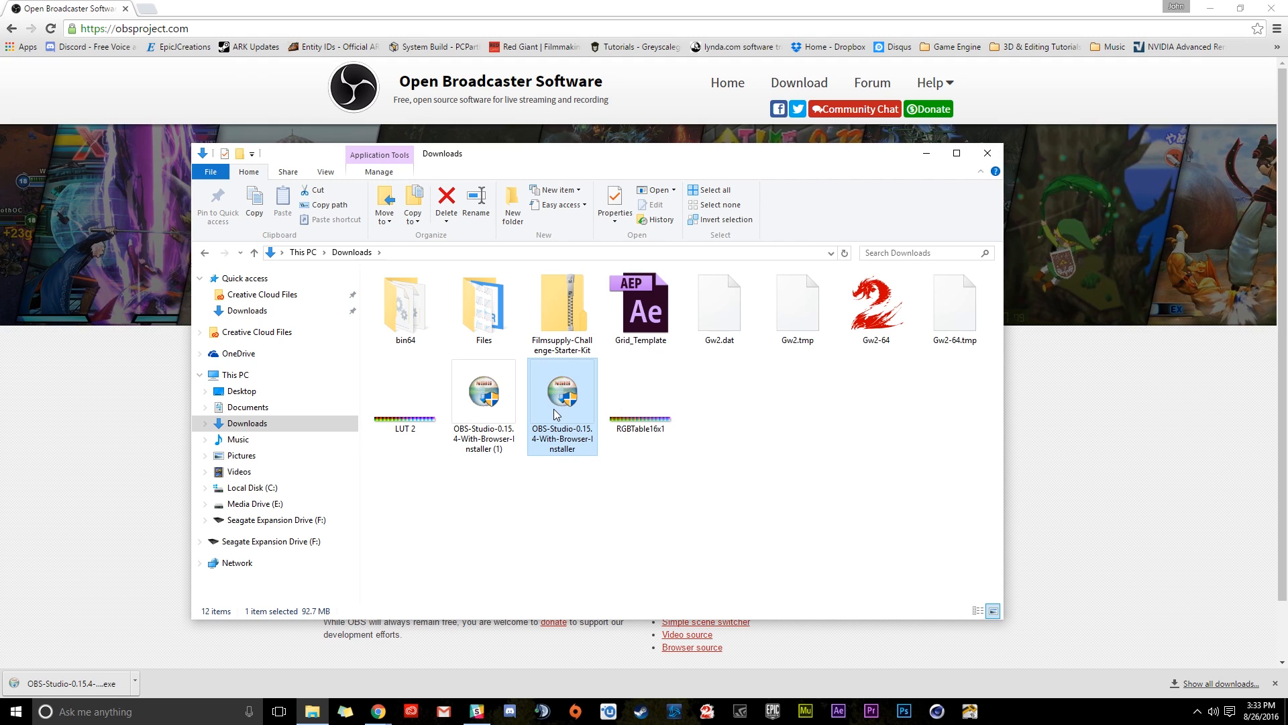
{"action": "key", "text": "Delete"}
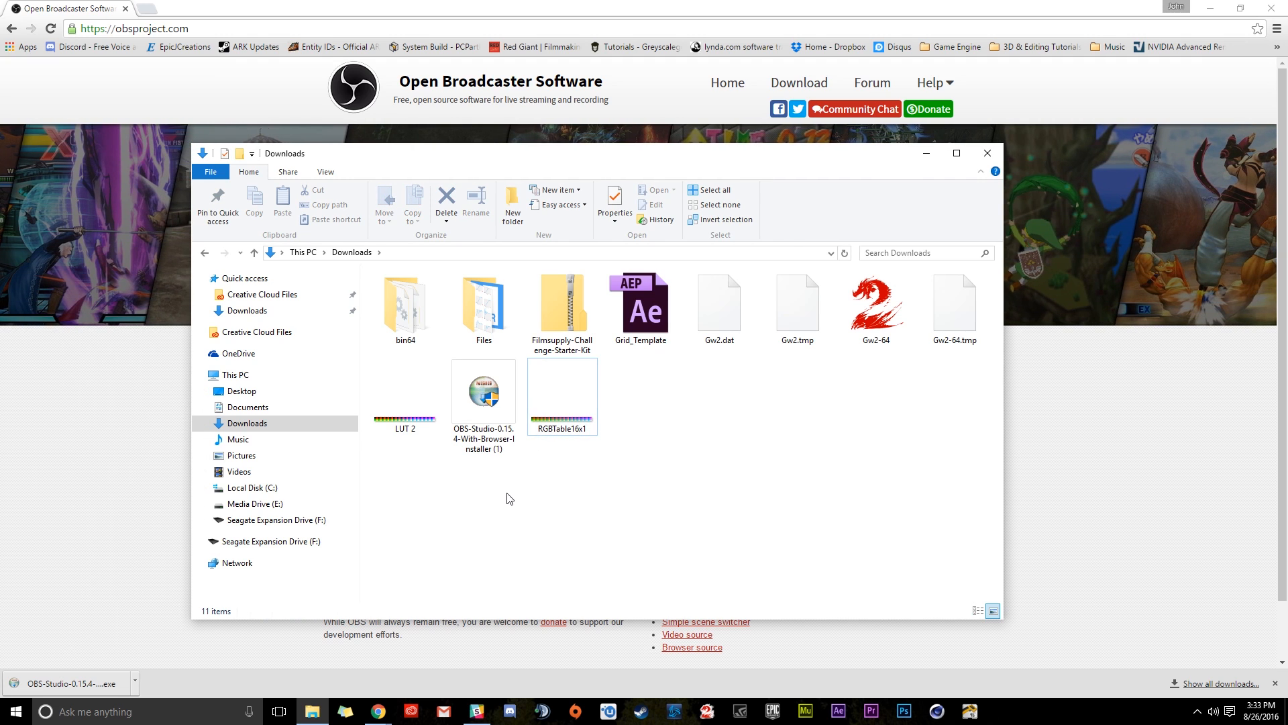
Run OBS-Studio-0.15.4-With-Browser-Installer (1), allow it to make changes, dismiss the Norton notice and bring up the setup wizard
{"action": "left_click", "coordinate": [481, 387]}
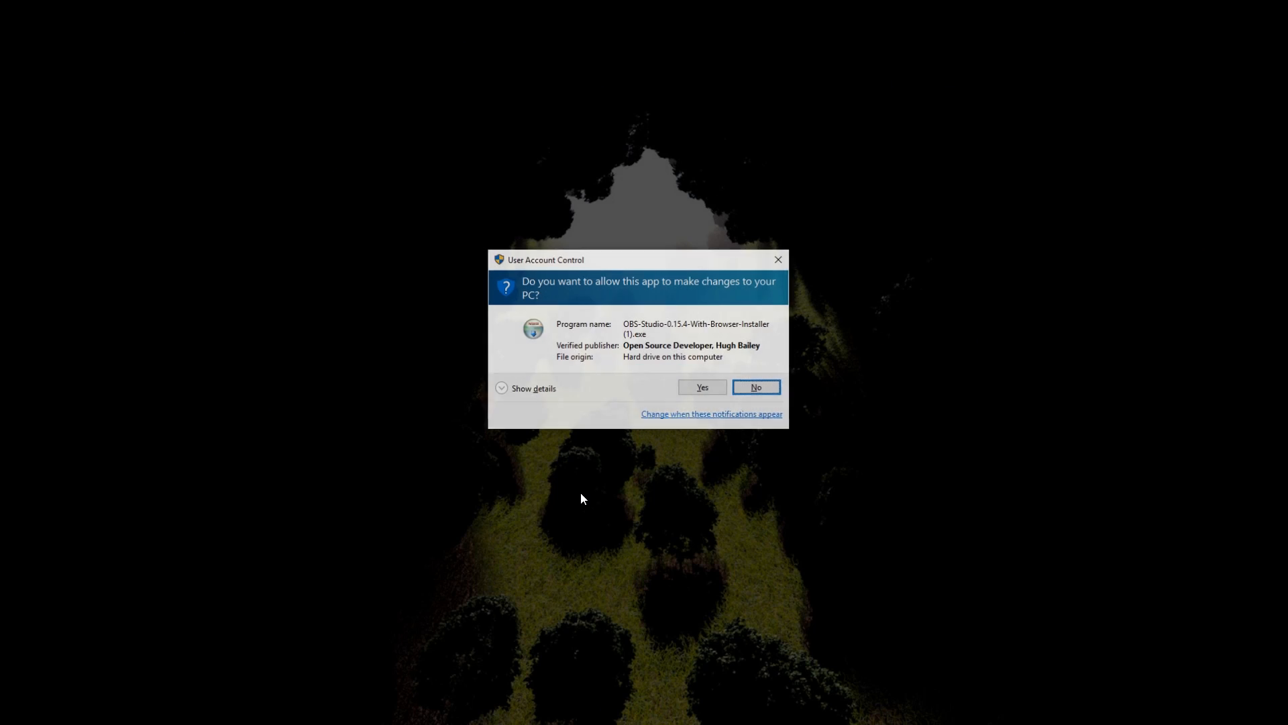
{"action": "left_click", "coordinate": [689, 389]}
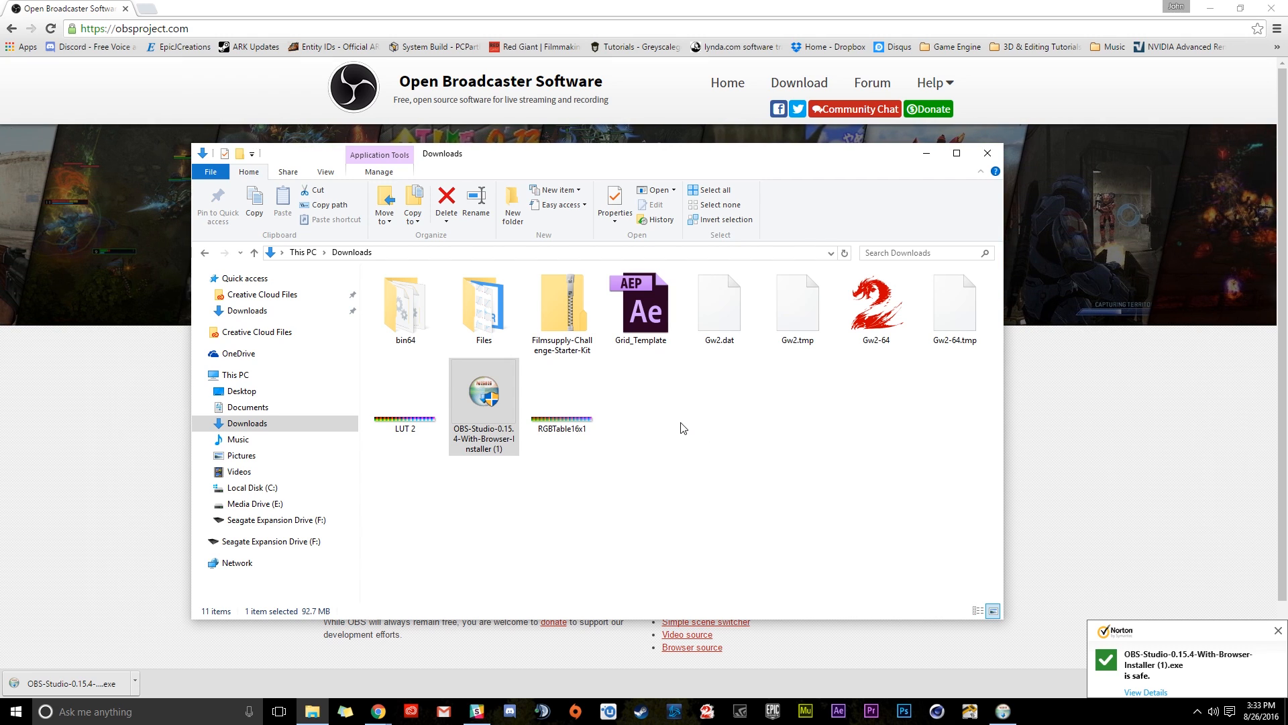
{"action": "left_click", "coordinate": [1271, 626]}
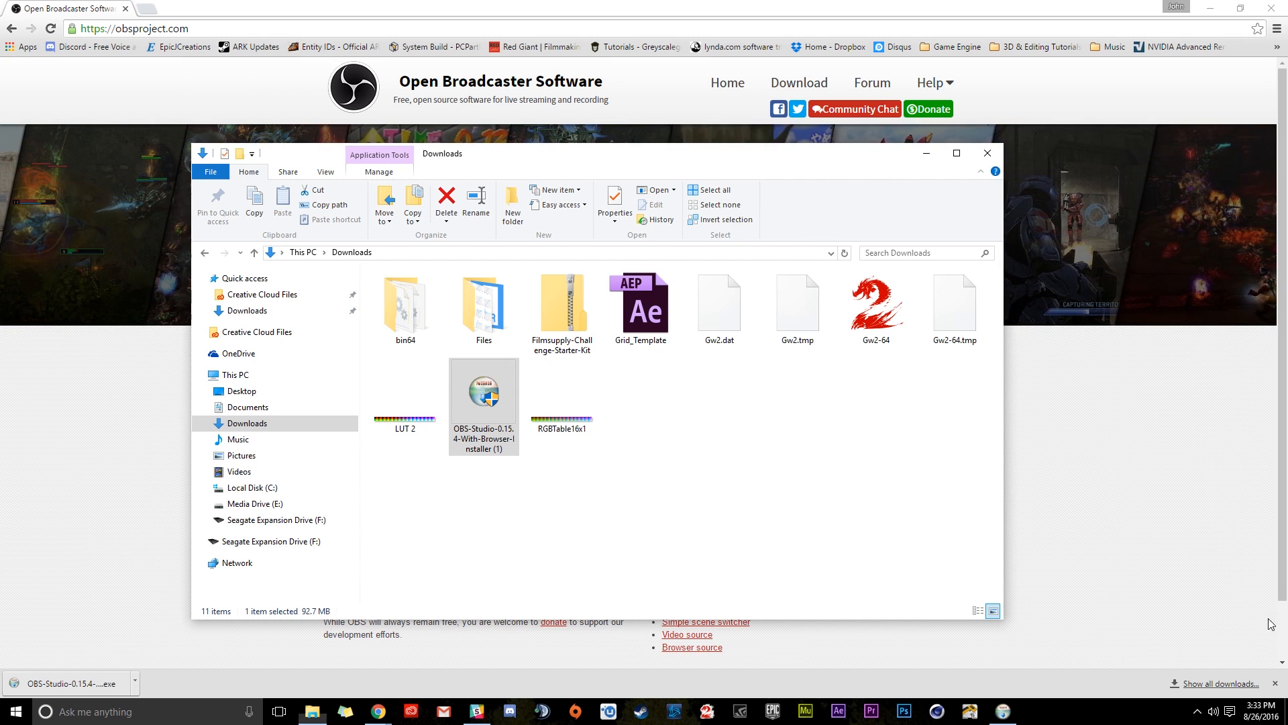
{"action": "left_click", "coordinate": [1004, 711]}
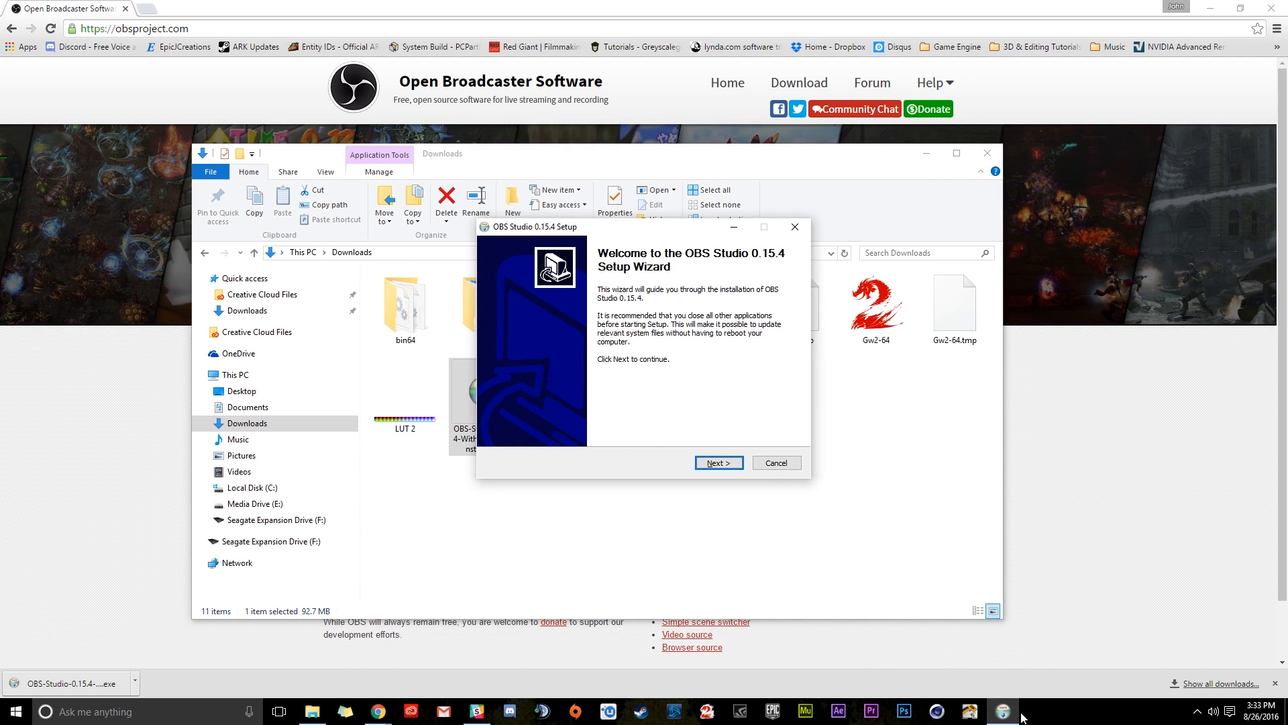
Accept the setup licence, install OBS Studio 0.15.4 in the default folder and finish with the option to run it enabled
{"action": "left_click", "coordinate": [708, 467]}
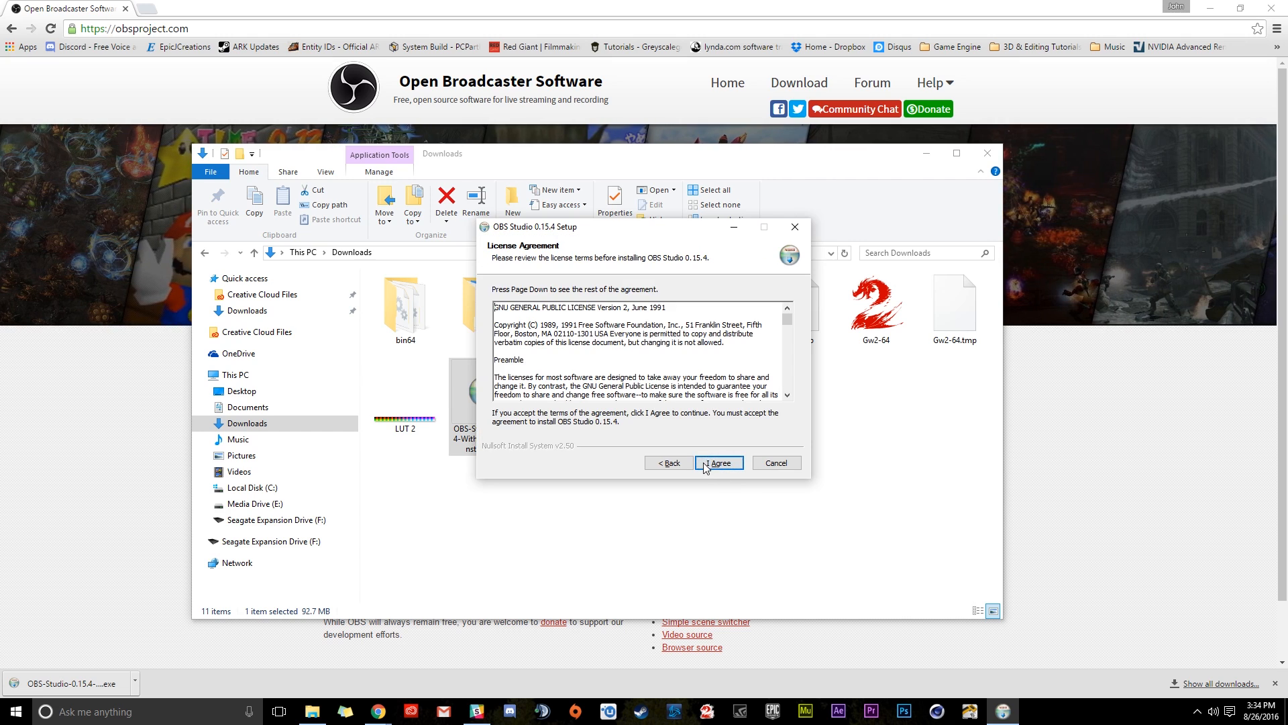
{"action": "left_click", "coordinate": [717, 463]}
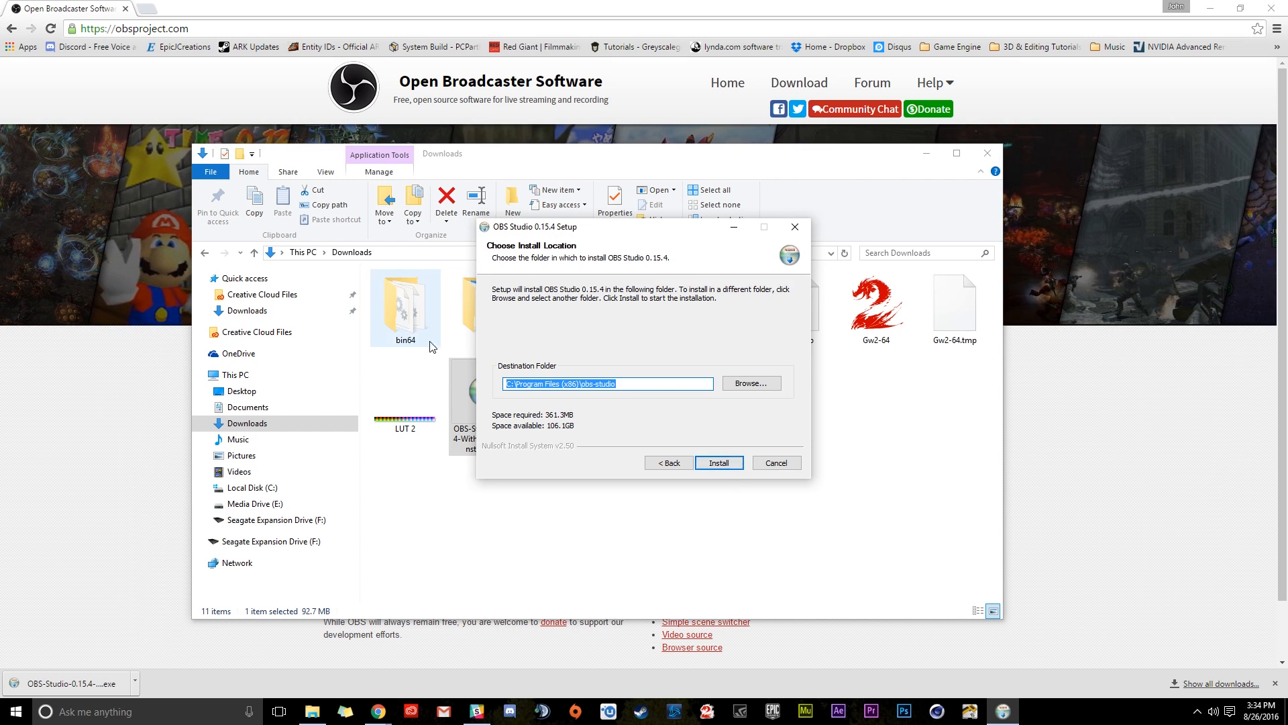
{"action": "left_click", "coordinate": [718, 463]}
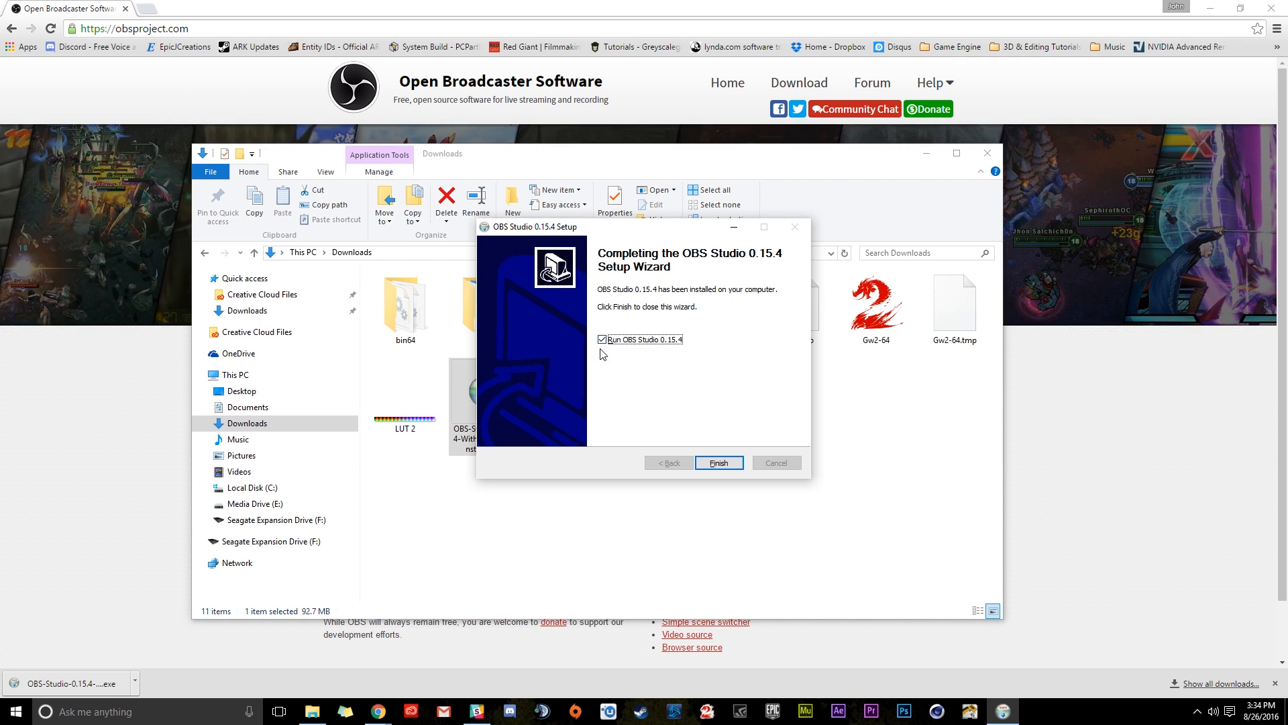
{"action": "left_click", "coordinate": [719, 463]}
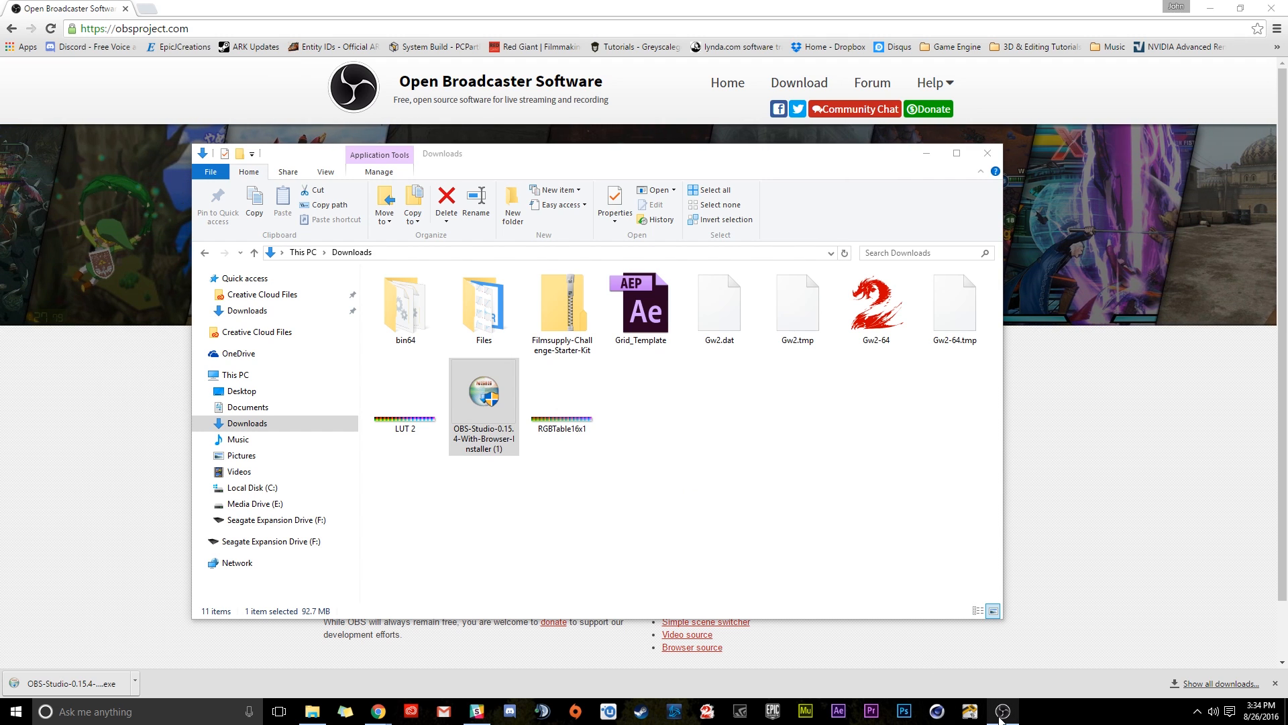
Switch to the newly launched OBS and accept its GNU General Public License agreement
{"action": "mouse_move", "coordinate": [1000, 716]}
{"action": "mouse_move", "coordinate": [992, 660]}
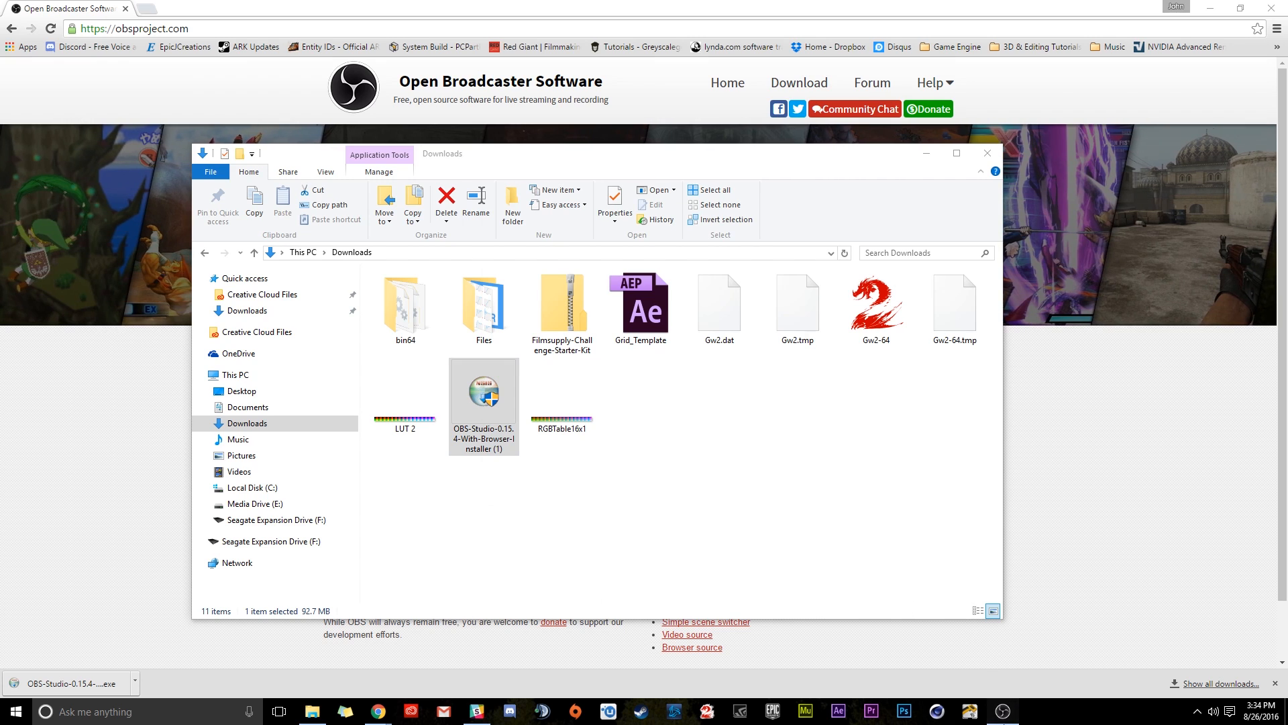
{"action": "left_click", "coordinate": [1002, 717]}
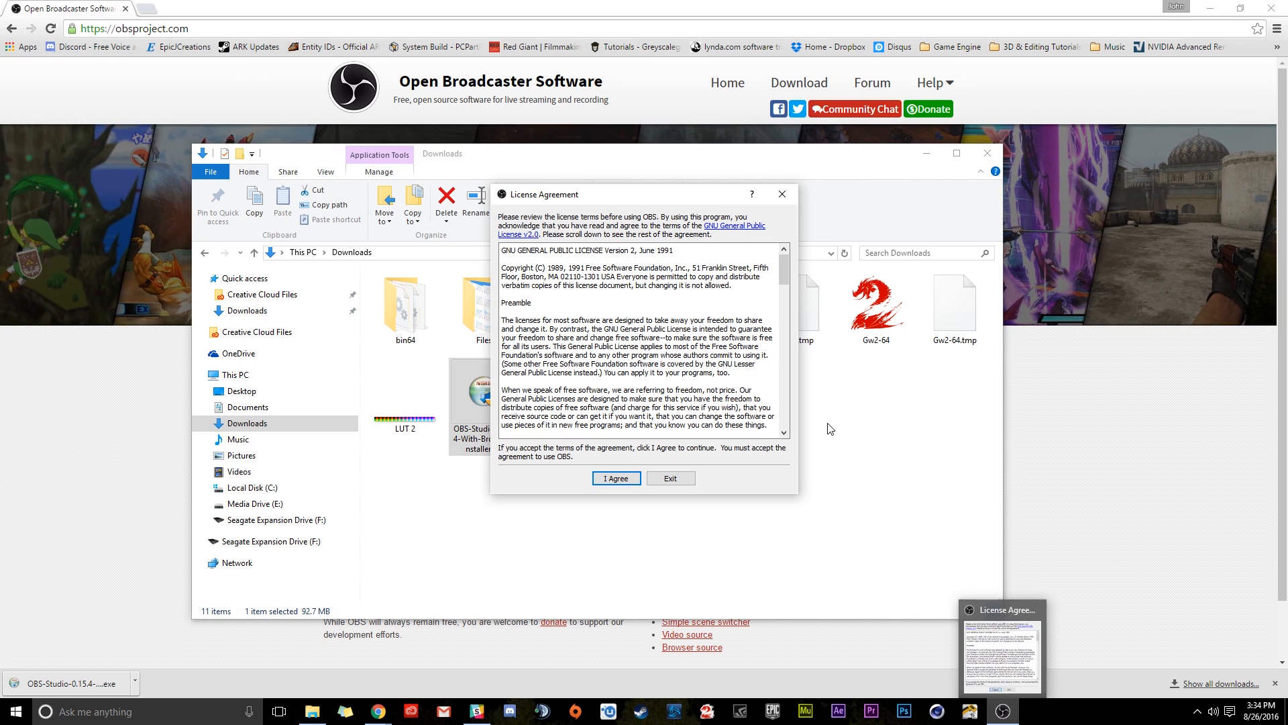
{"action": "left_click", "coordinate": [614, 478]}
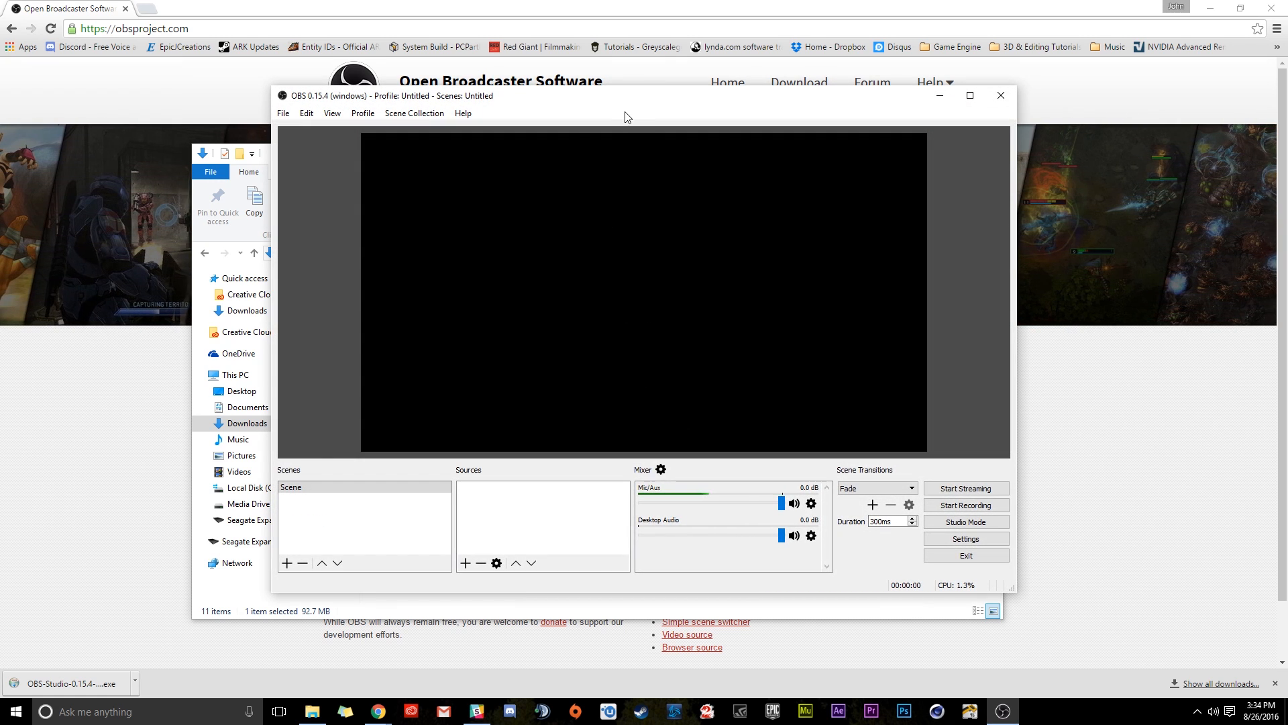
Move the browser and Downloads windows off this screen, shifting the OBS window aside to clear the desktop
{"action": "left_click_drag", "start_coordinate": [461, 5], "coordinate": [0, 335]}
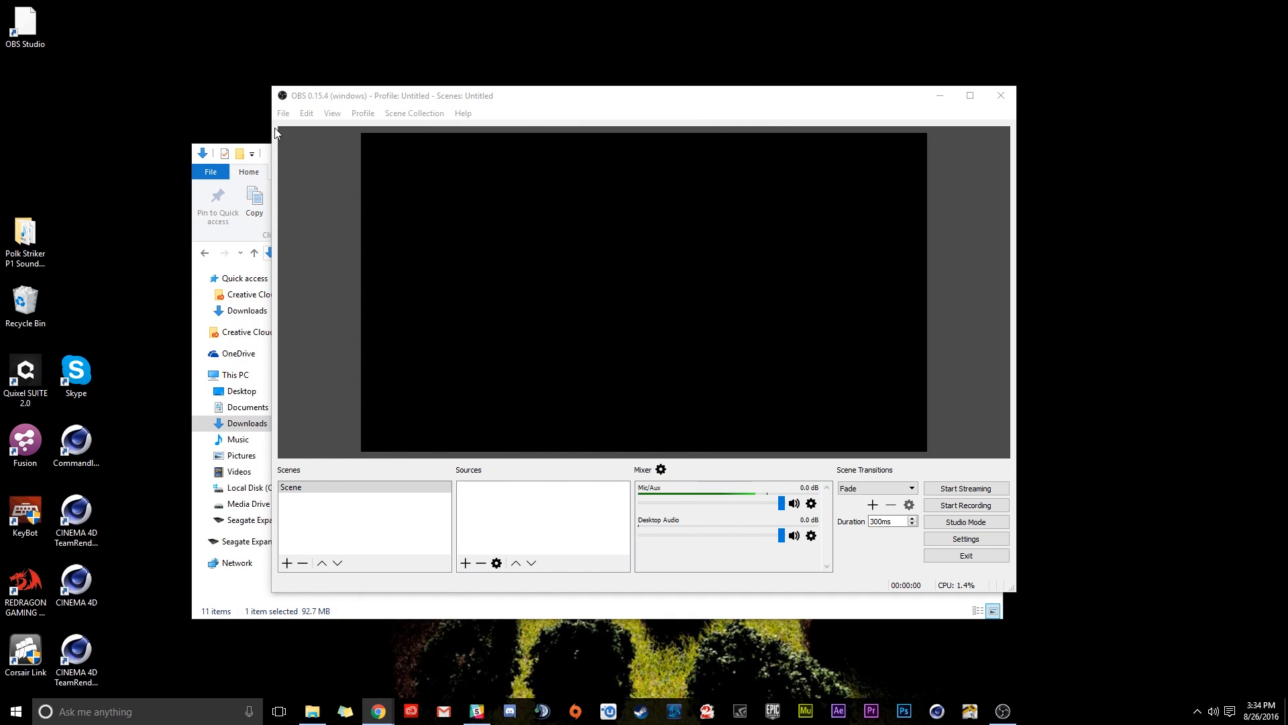
{"action": "left_click_drag", "start_coordinate": [577, 98], "coordinate": [727, 115]}
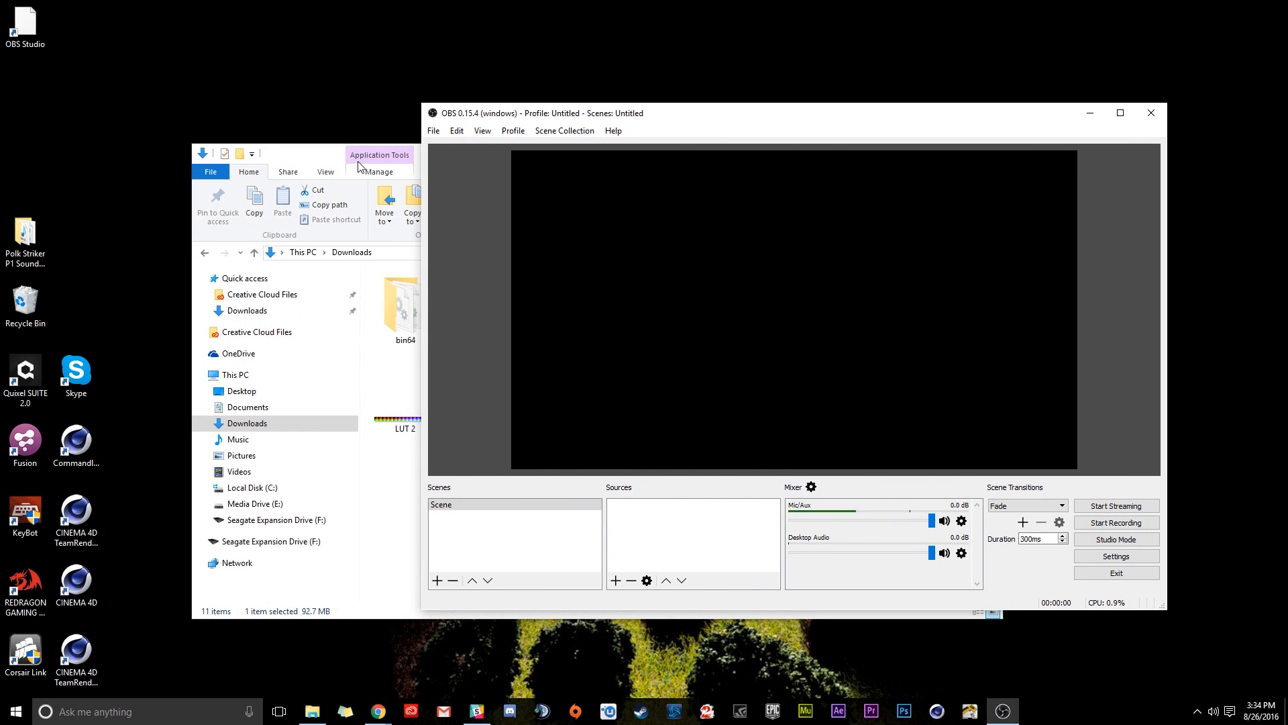
{"action": "left_click_drag", "start_coordinate": [299, 159], "coordinate": [264, 158]}
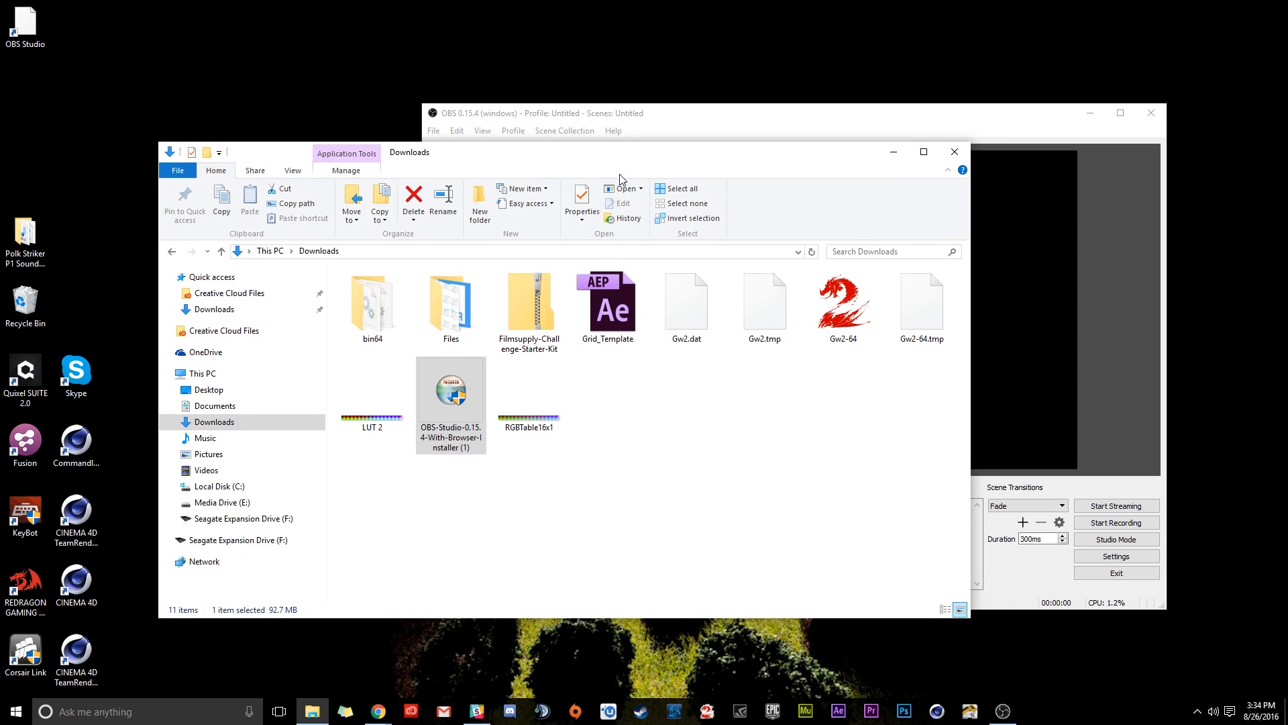
{"action": "left_click_drag", "start_coordinate": [595, 160], "coordinate": [0, 208]}
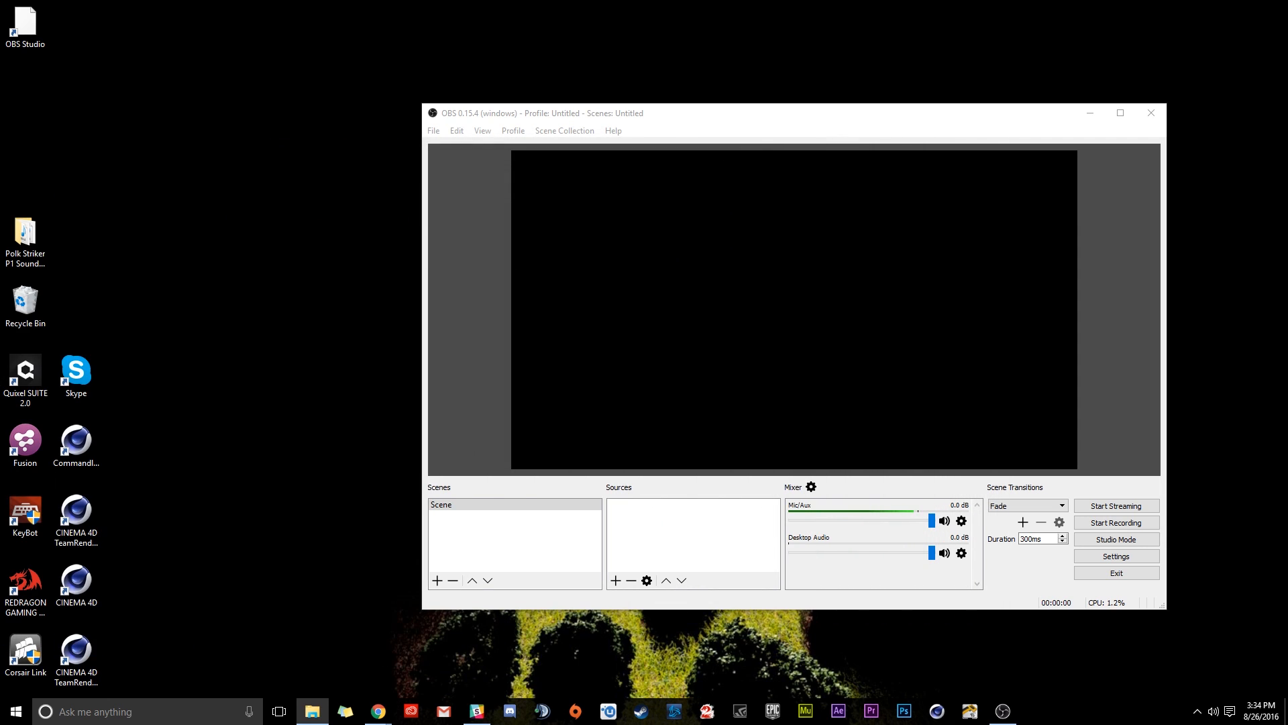
Refresh the desktop and delete the OBS Studio shortcut from it
{"action": "left_click", "coordinate": [31, 37]}
{"action": "left_click_drag", "start_coordinate": [108, 105], "coordinate": [163, 125]}
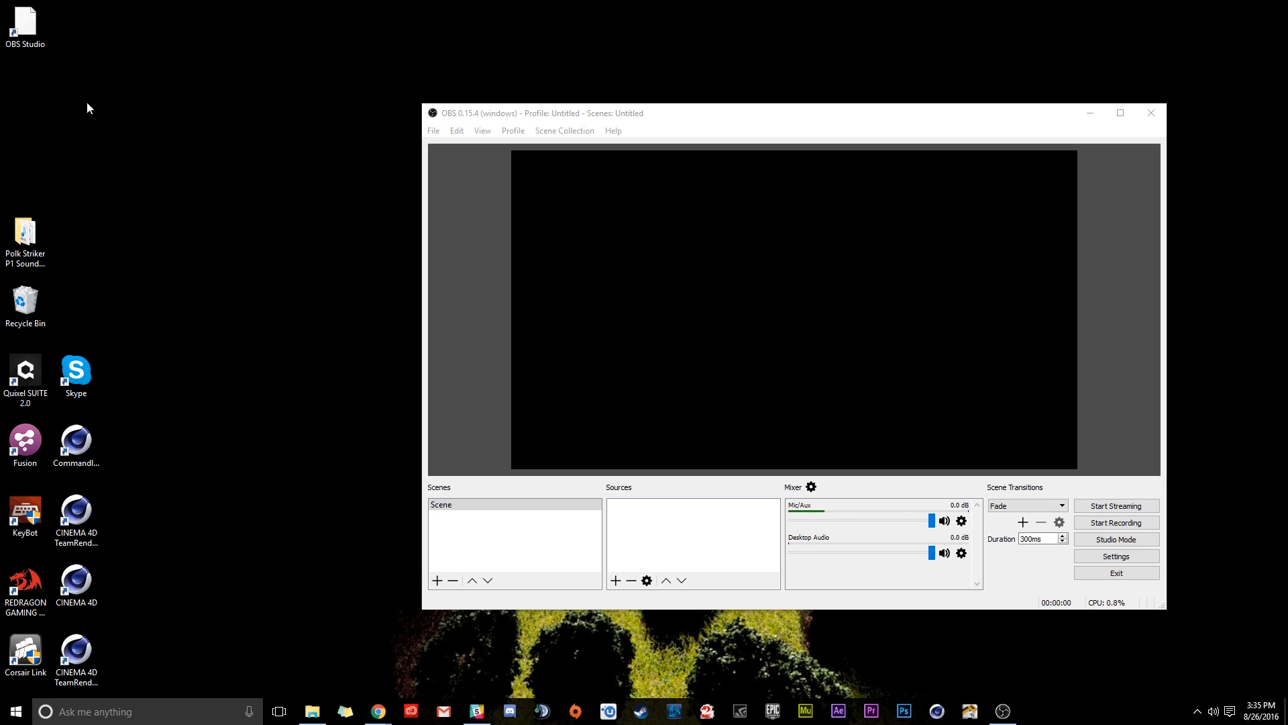
{"action": "right_click", "coordinate": [47, 79]}
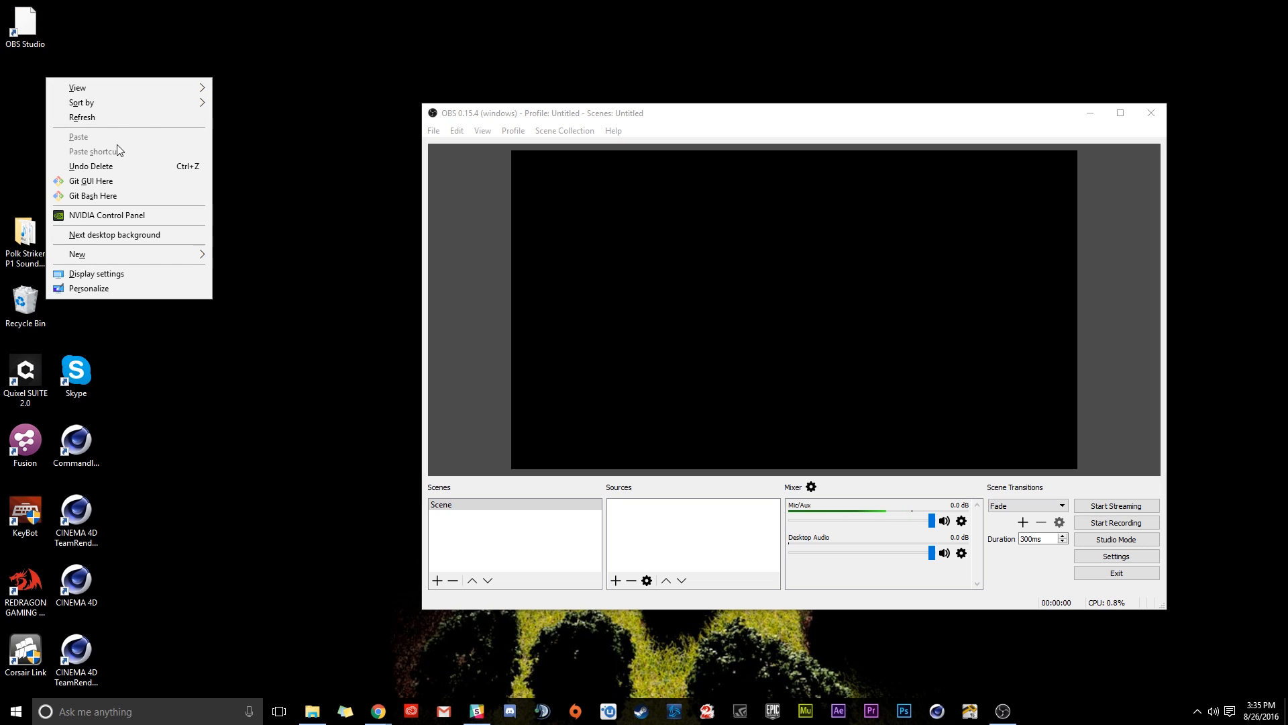
{"action": "left_click", "coordinate": [115, 118]}
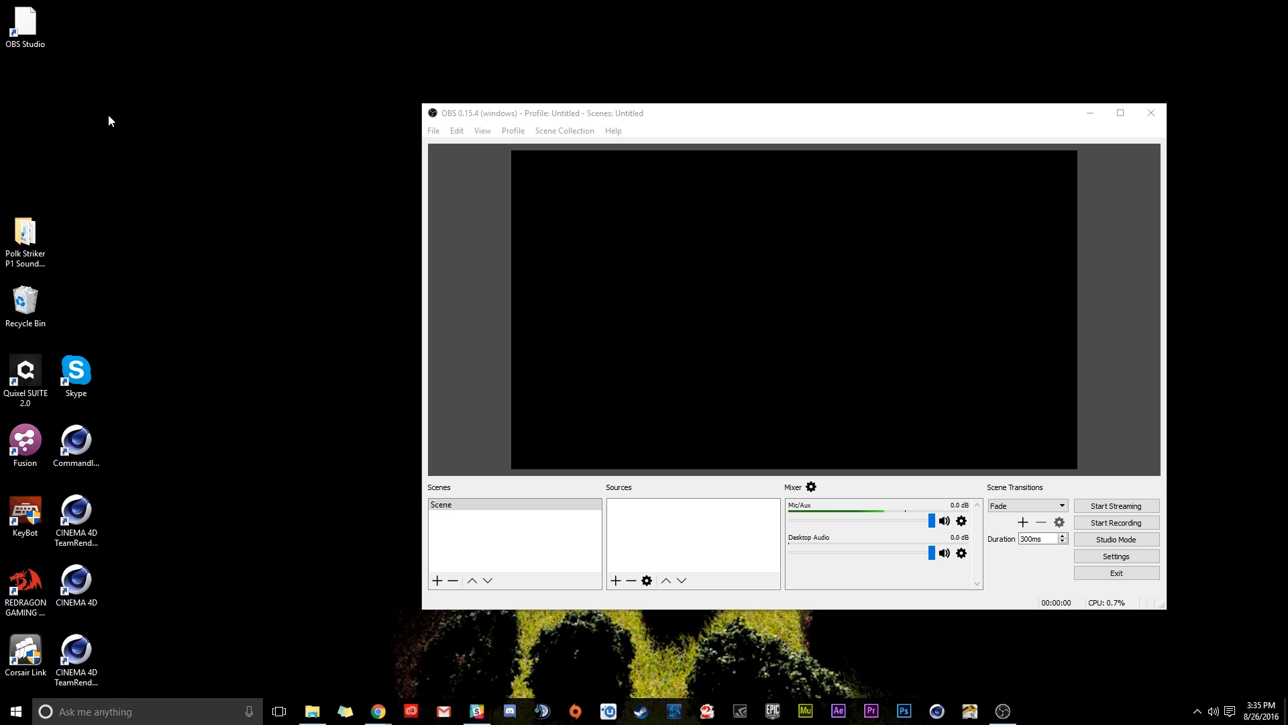
{"action": "left_click", "coordinate": [37, 46]}
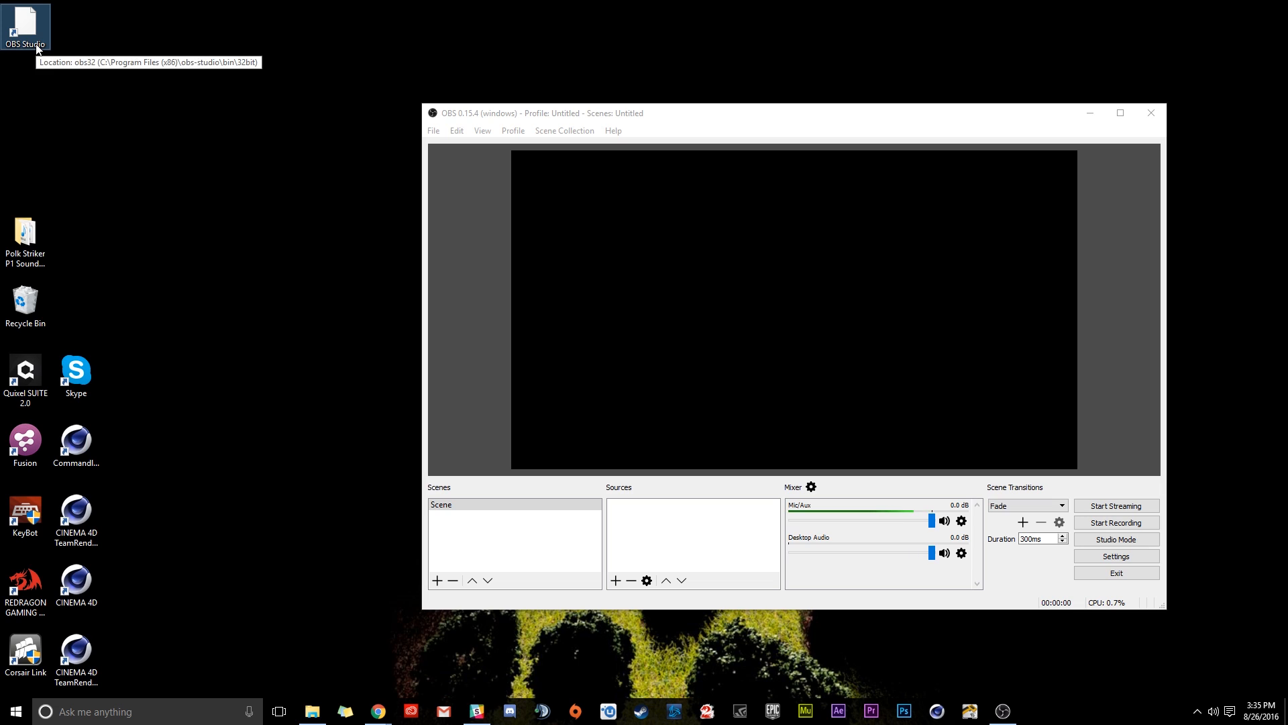
{"action": "key", "text": "Delete"}
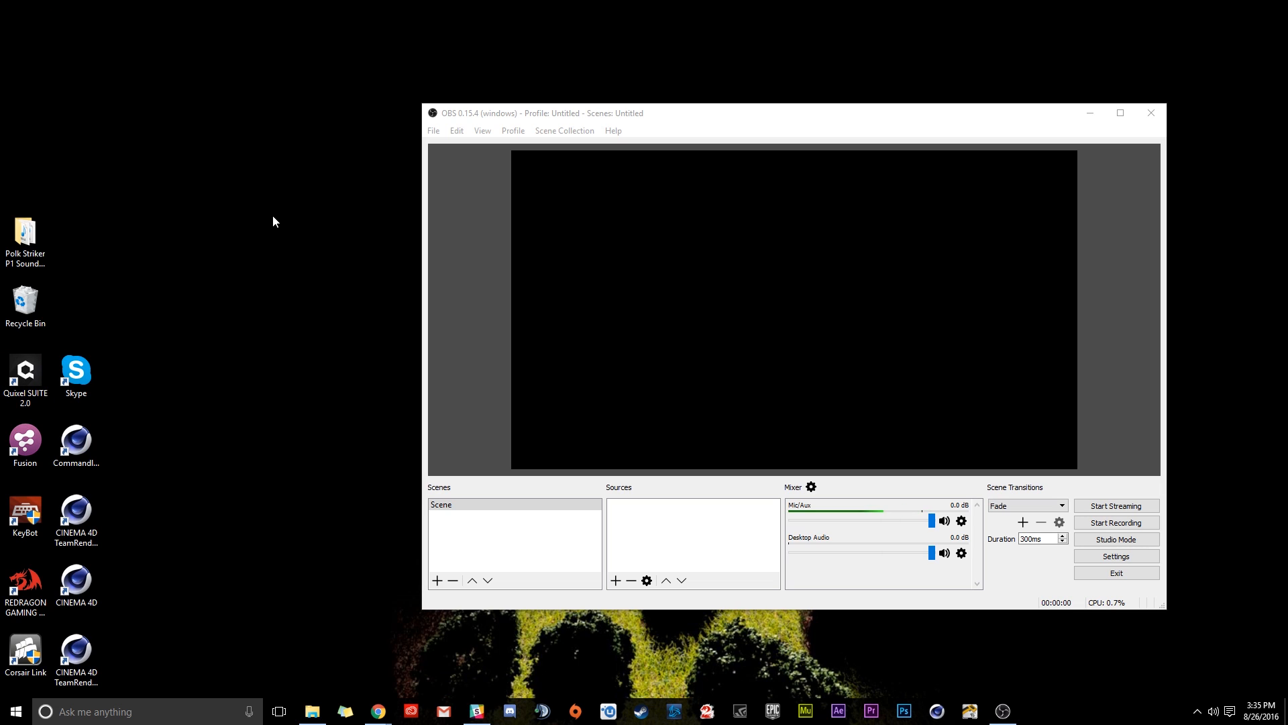
Pin OBS to the taskbar and move its icon just before the Epic Games icon
{"action": "right_click", "coordinate": [990, 715]}
{"action": "left_click", "coordinate": [987, 682]}
{"action": "mouse_move", "coordinate": [1000, 711]}
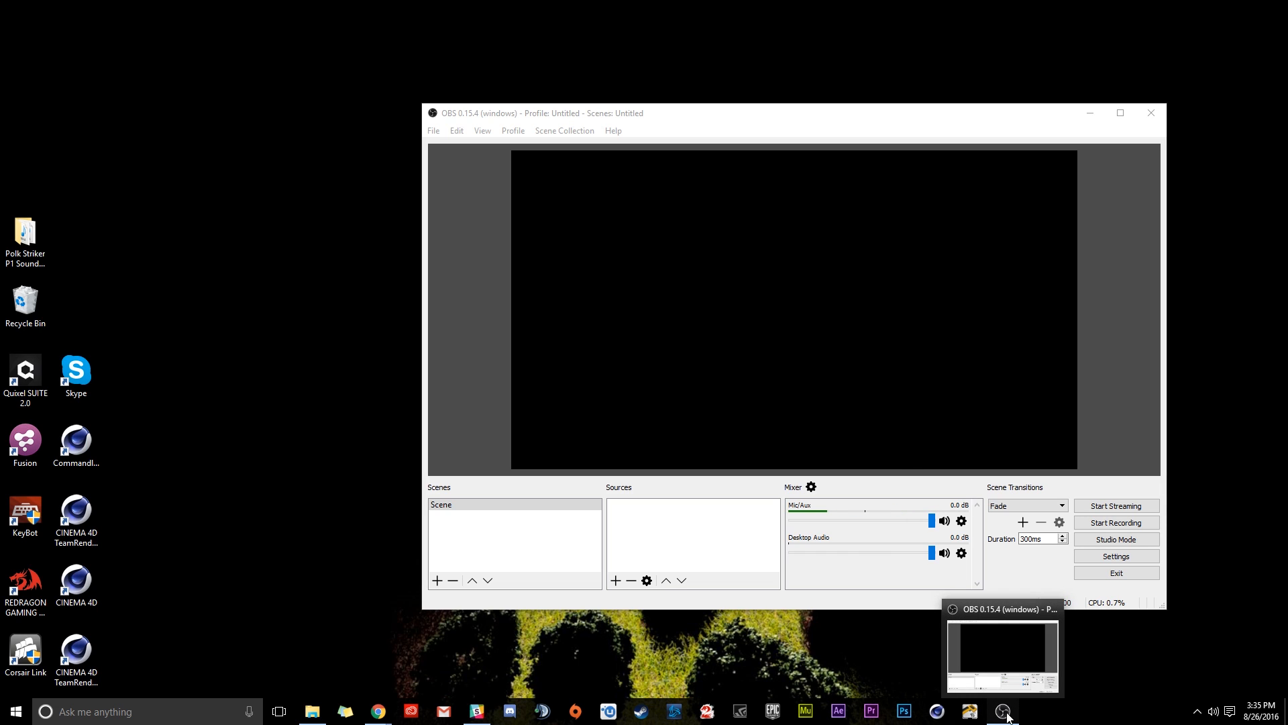
{"action": "left_click_drag", "start_coordinate": [1015, 711], "coordinate": [764, 718]}
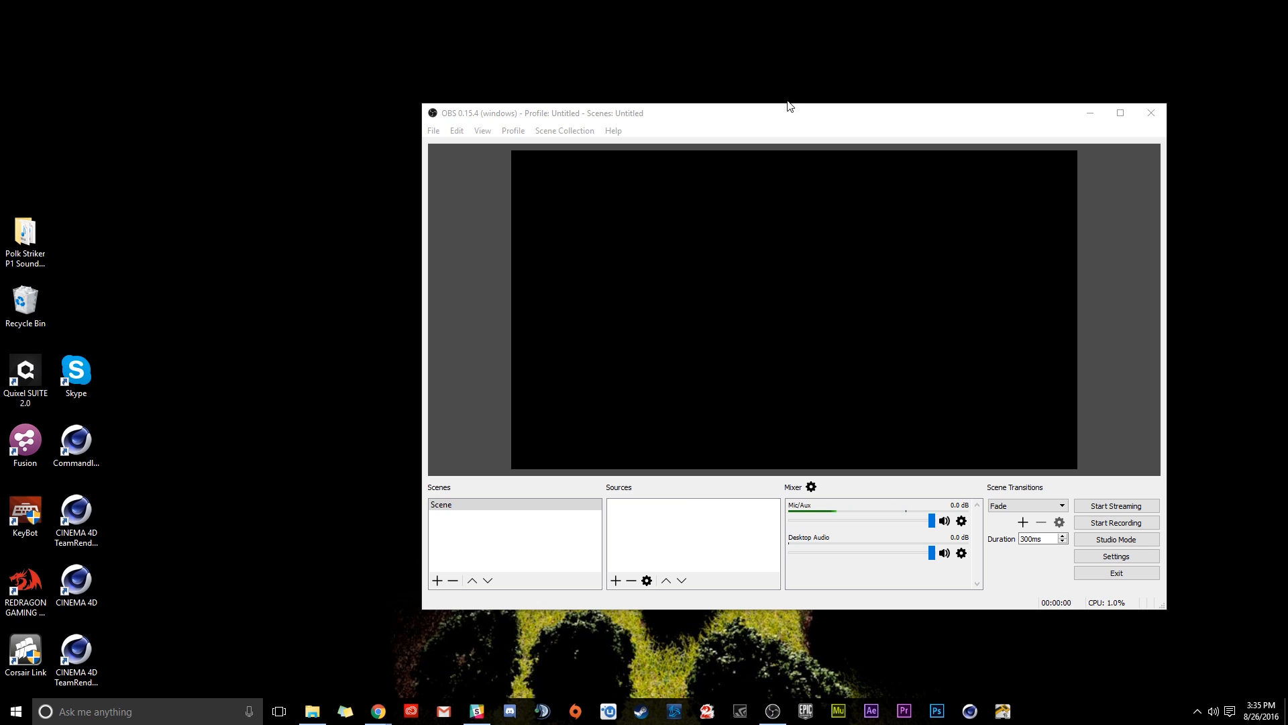
Reposition the OBS window near the middle of the desktop
{"action": "left_click_drag", "start_coordinate": [788, 106], "coordinate": [627, 100]}
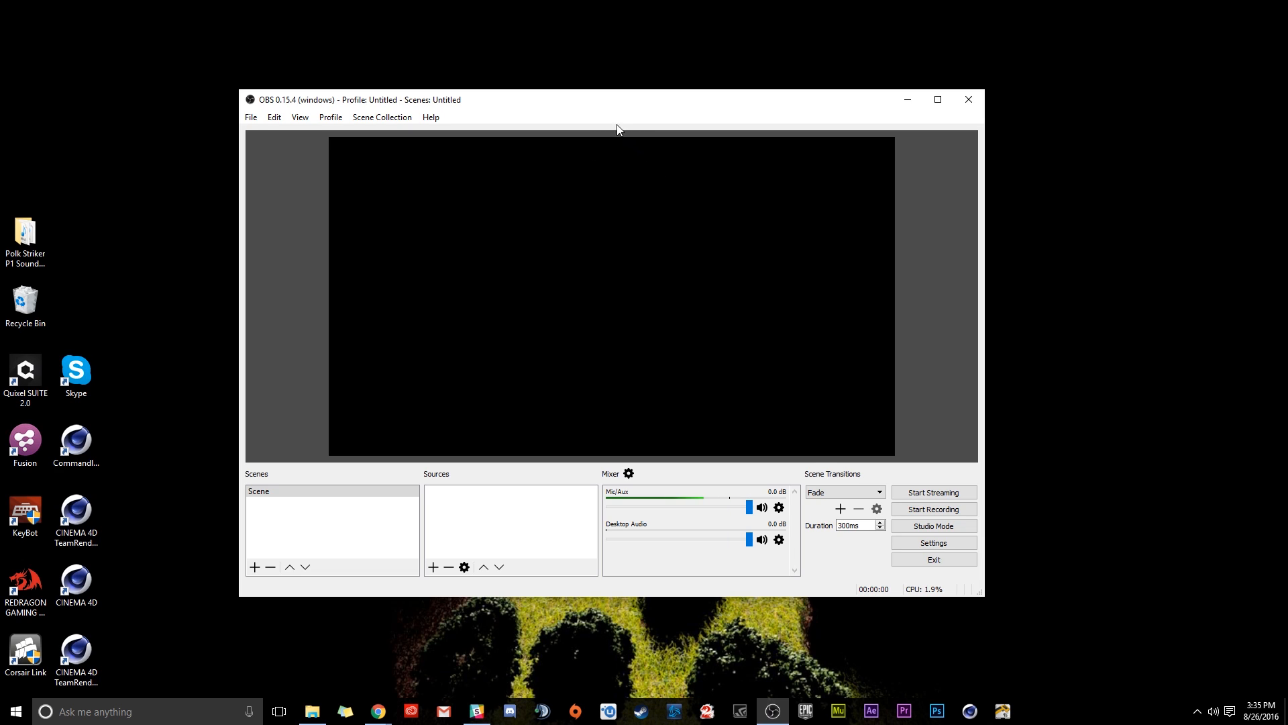
{"action": "left_click_drag", "start_coordinate": [630, 107], "coordinate": [621, 109]}
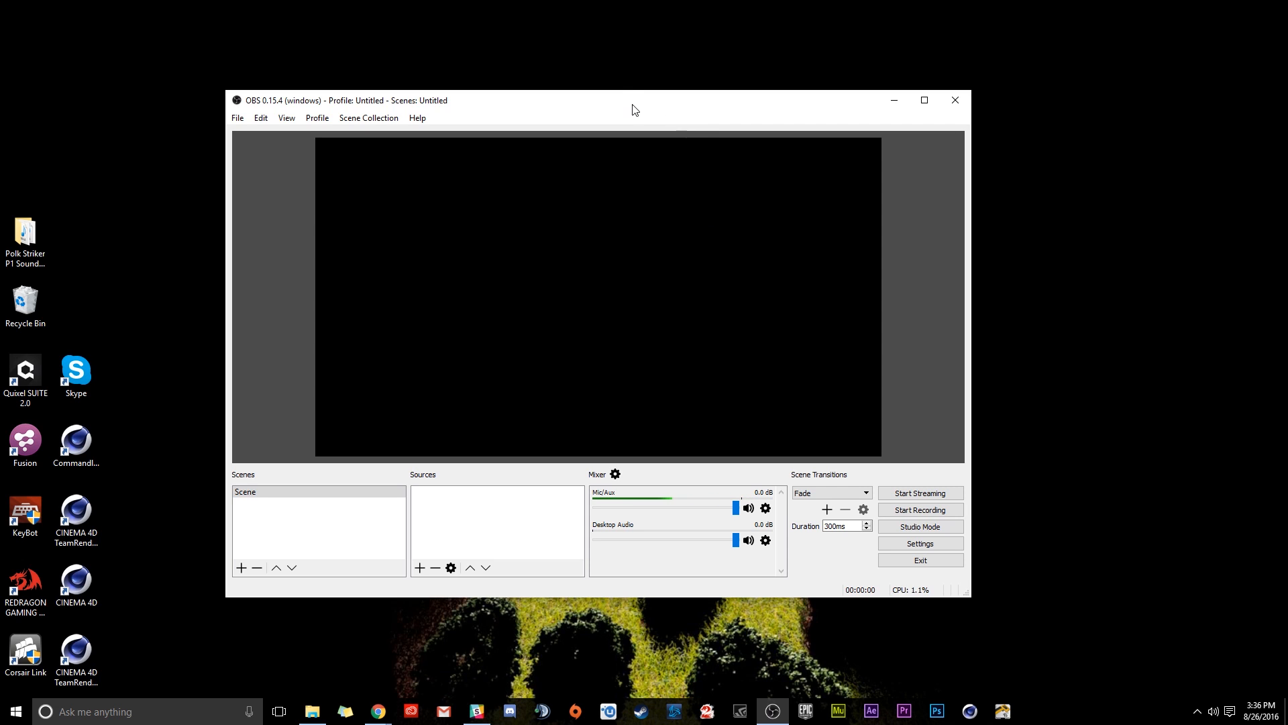
{"action": "left_click_drag", "start_coordinate": [635, 110], "coordinate": [659, 122]}
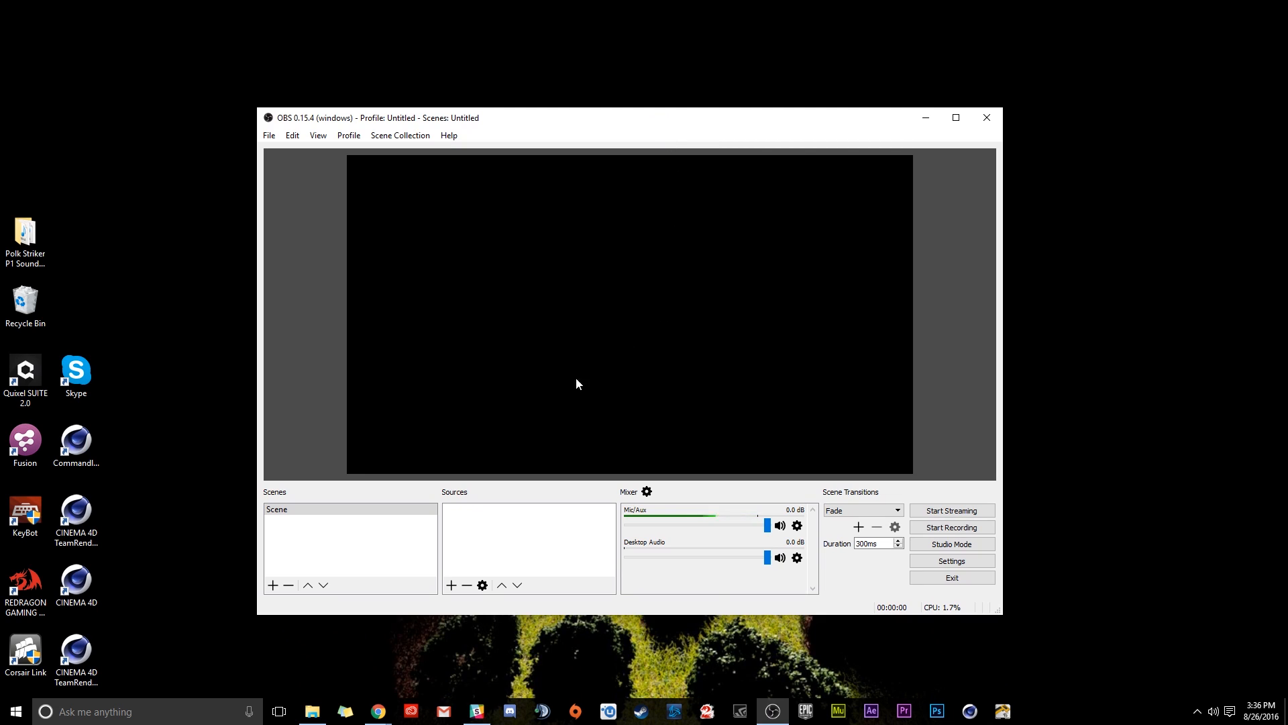
Add a Display Capture source named Display Capture 1 to the existing scene
{"action": "left_click", "coordinate": [283, 511]}
{"action": "left_click", "coordinate": [452, 585]}
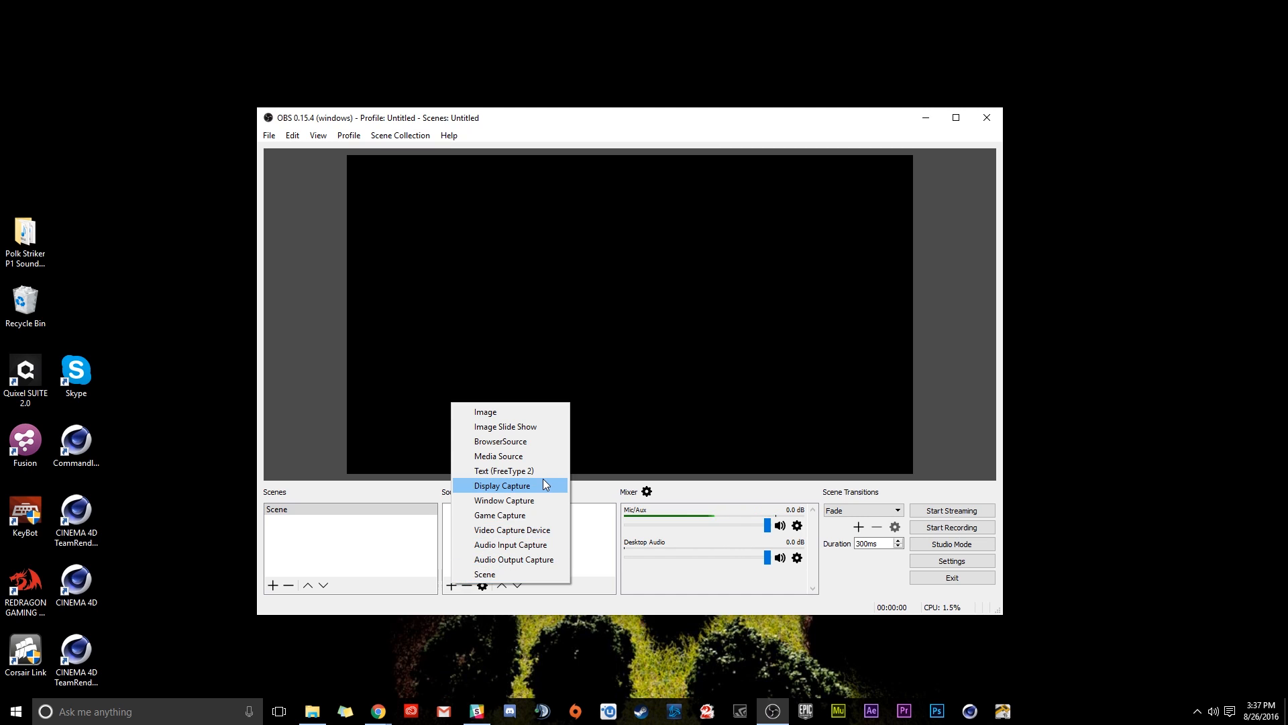
{"action": "left_click", "coordinate": [508, 485]}
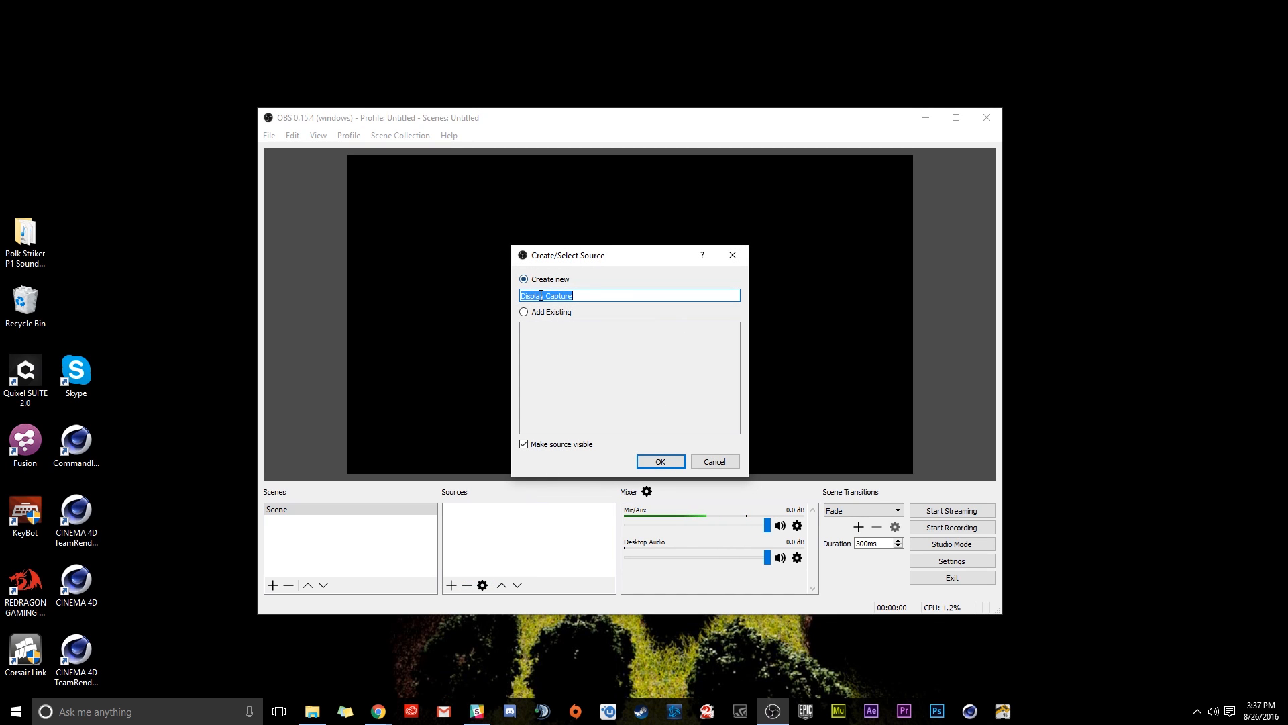
{"action": "left_click", "coordinate": [577, 293]}
{"action": "type", "text": "1"}
{"action": "left_click", "coordinate": [653, 463]}
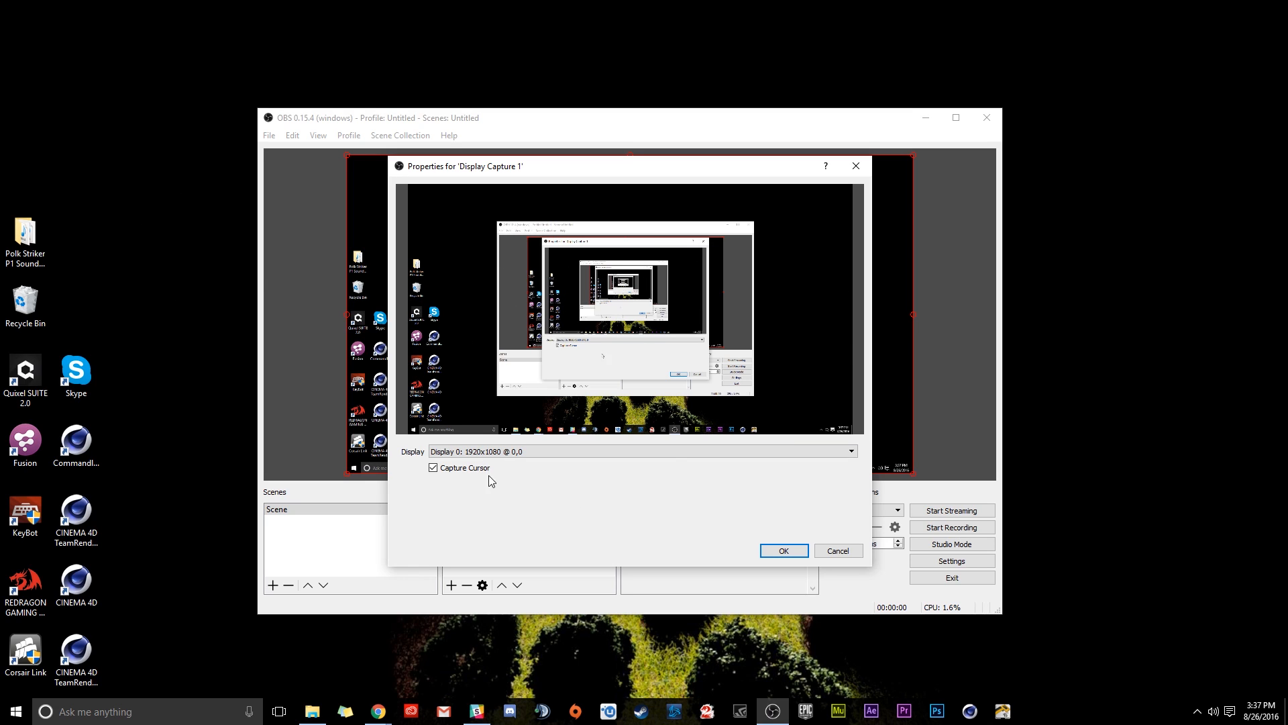
Try Display 1 (1280x1024) as the captured monitor, shift the Downloads window on it, and switch the source back to Display 0
{"action": "left_click", "coordinate": [488, 453]}
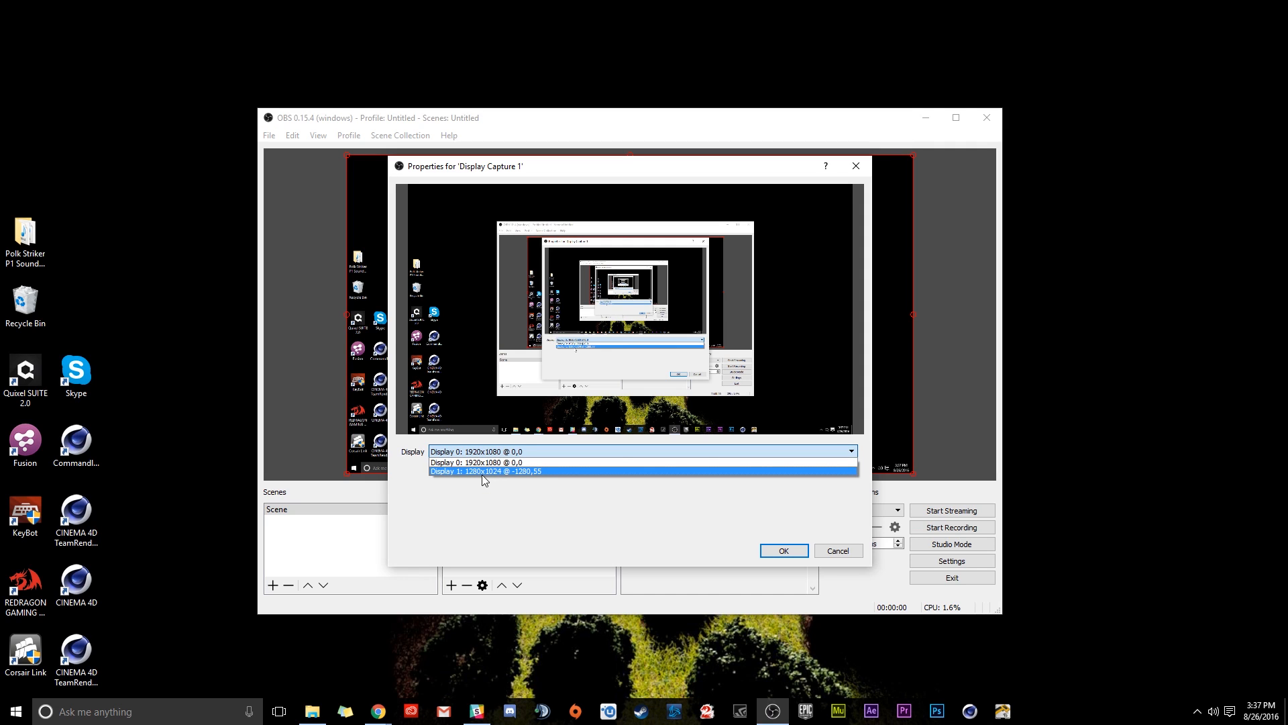
{"action": "left_click", "coordinate": [475, 473]}
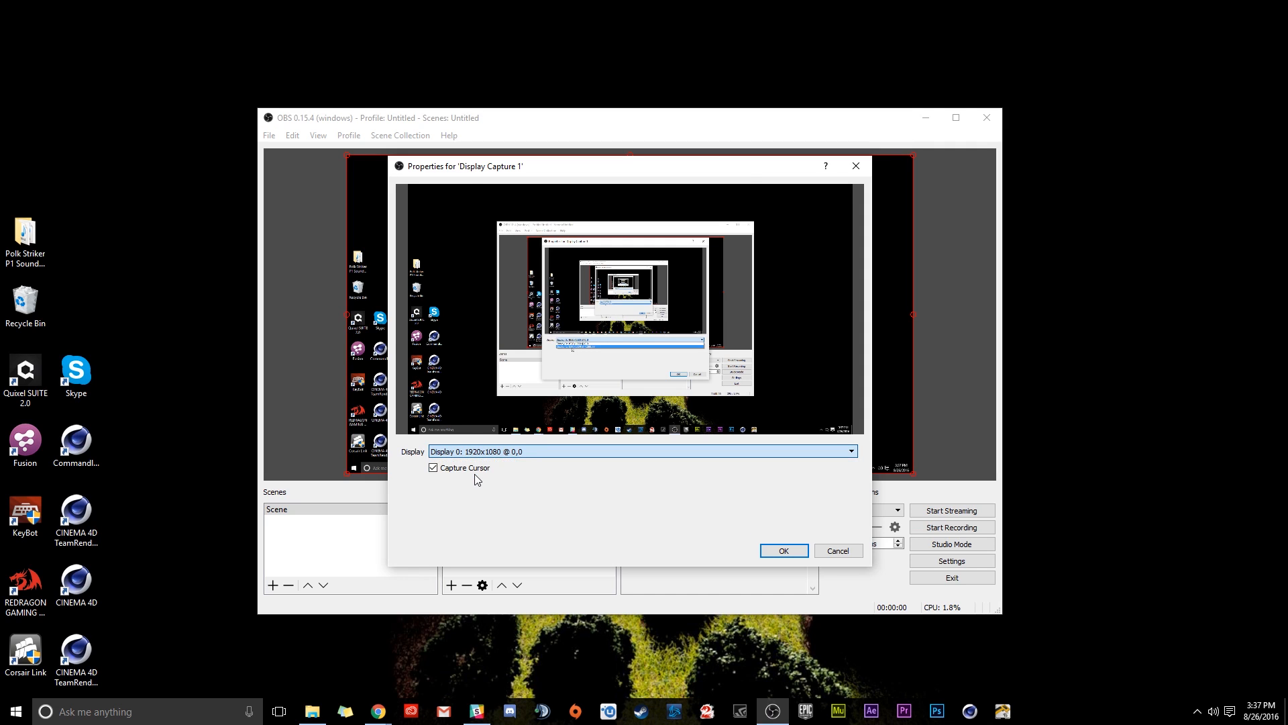
{"action": "mouse_move", "coordinate": [639, 230]}
{"action": "left_mouse_down"}
{"action": "mouse_move", "coordinate": [613, 228]}
{"action": "mouse_move", "coordinate": [633, 232]}
{"action": "left_mouse_up"}
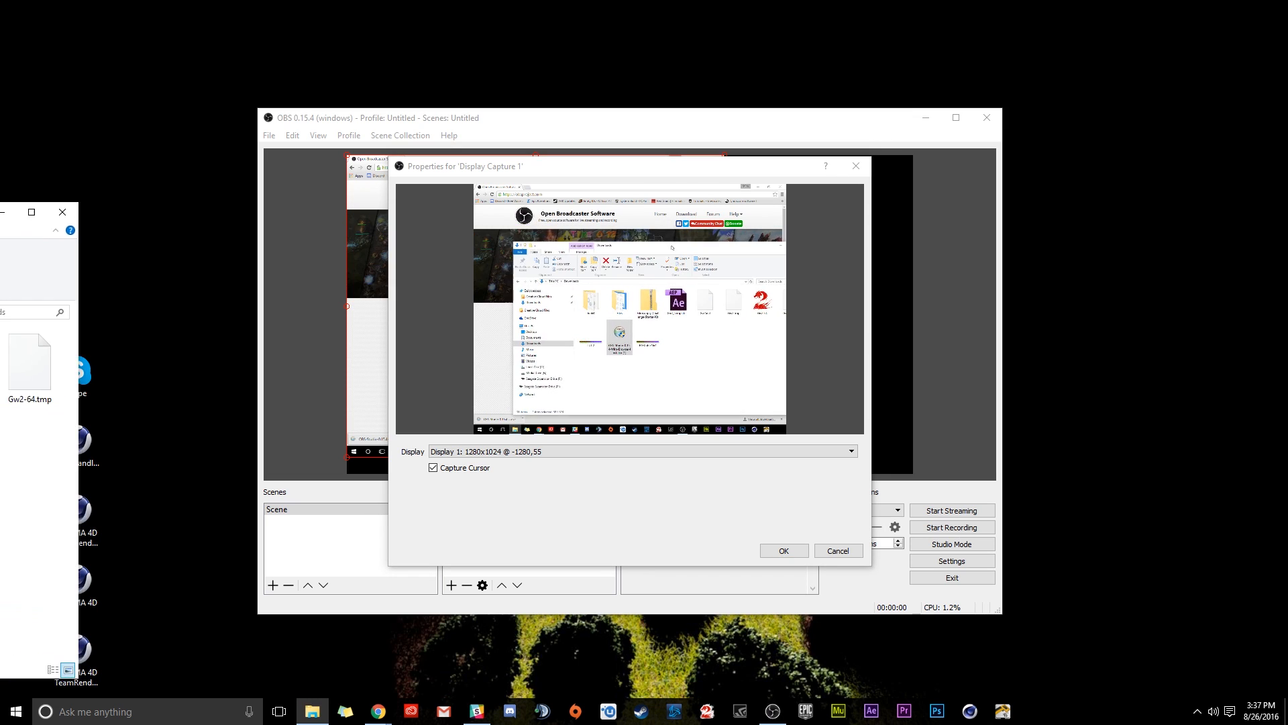
{"action": "left_click_drag", "start_coordinate": [0, 250], "coordinate": [0, 167]}
{"action": "left_click", "coordinate": [510, 451]}
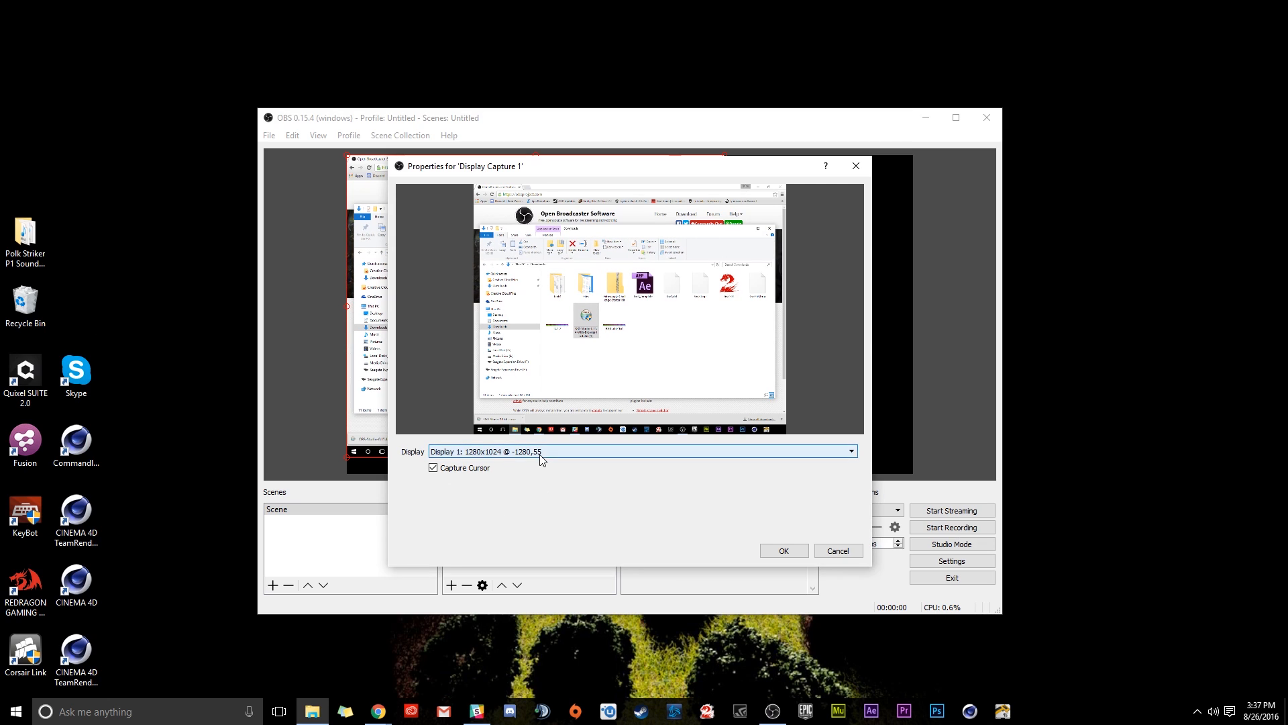
{"action": "left_click", "coordinate": [512, 463]}
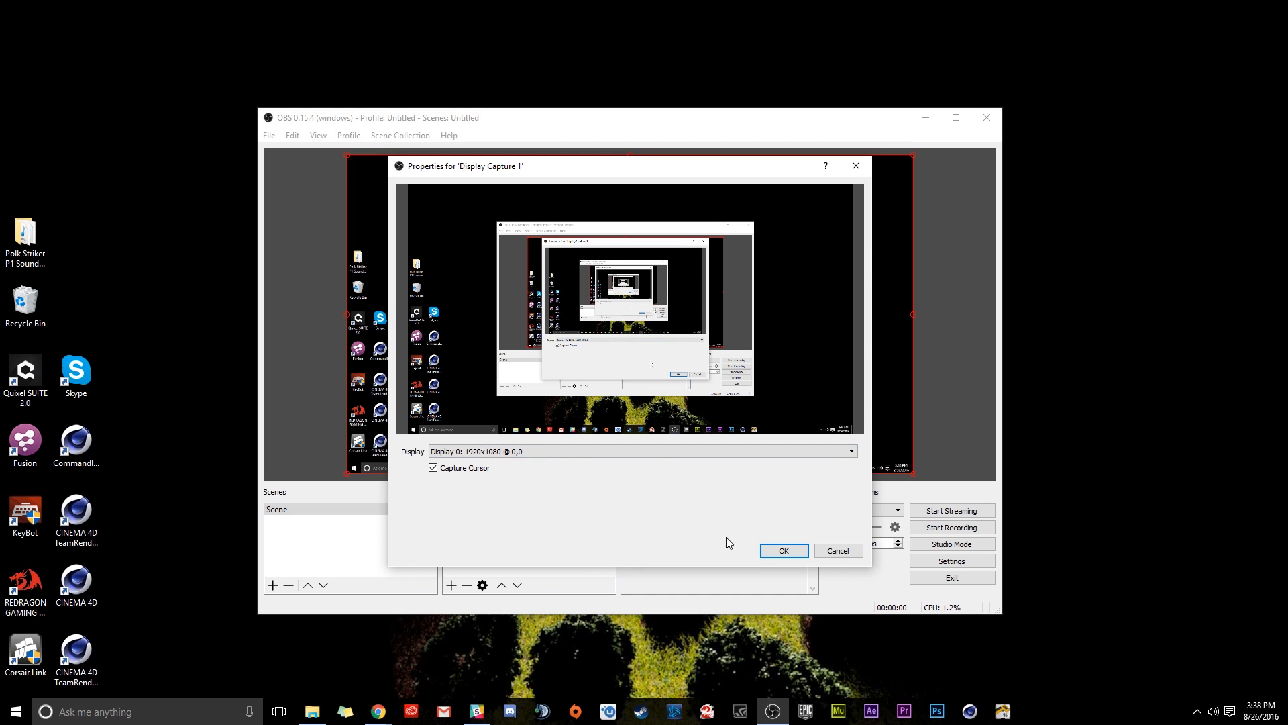
Accept the source properties with cursor capture enabled and shift the OBS window slightly on the desktop
{"action": "left_click", "coordinate": [433, 469]}
{"action": "left_click", "coordinate": [433, 467]}
{"action": "left_click", "coordinate": [778, 553]}
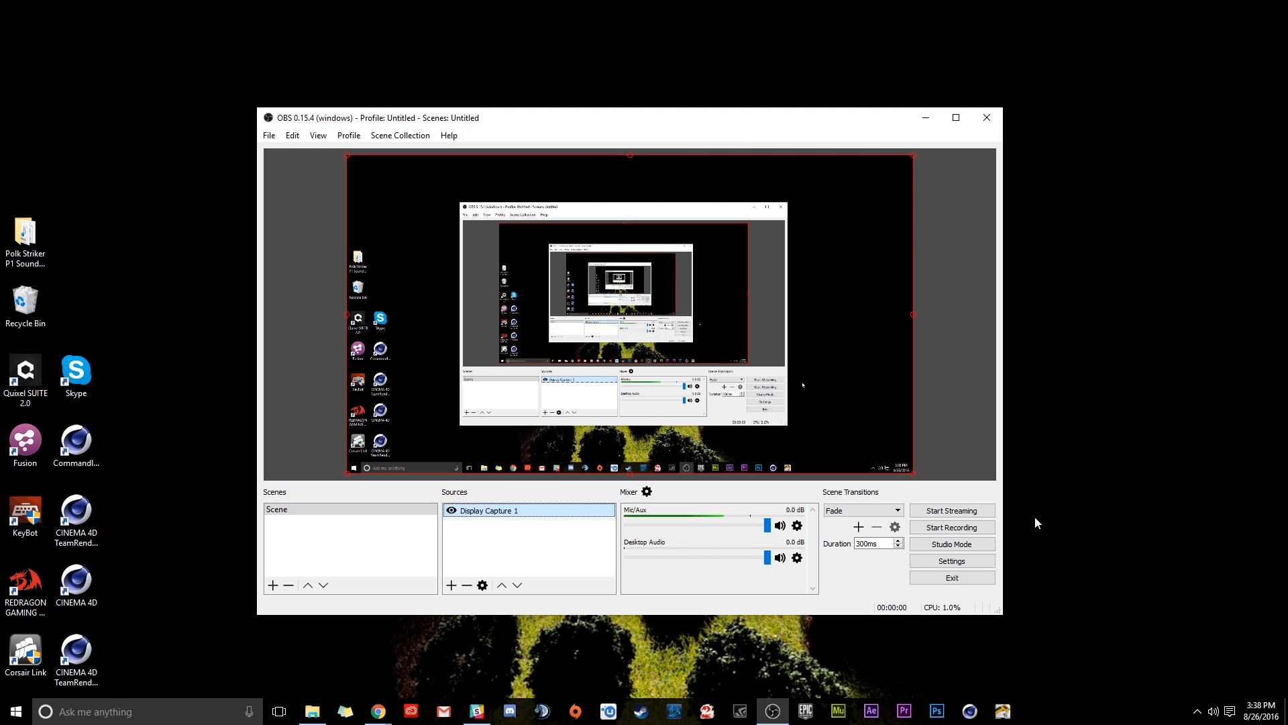
{"action": "mouse_move", "coordinate": [698, 121]}
{"action": "left_mouse_down"}
{"action": "mouse_move", "coordinate": [636, 103]}
{"action": "mouse_move", "coordinate": [682, 108]}
{"action": "left_mouse_up"}
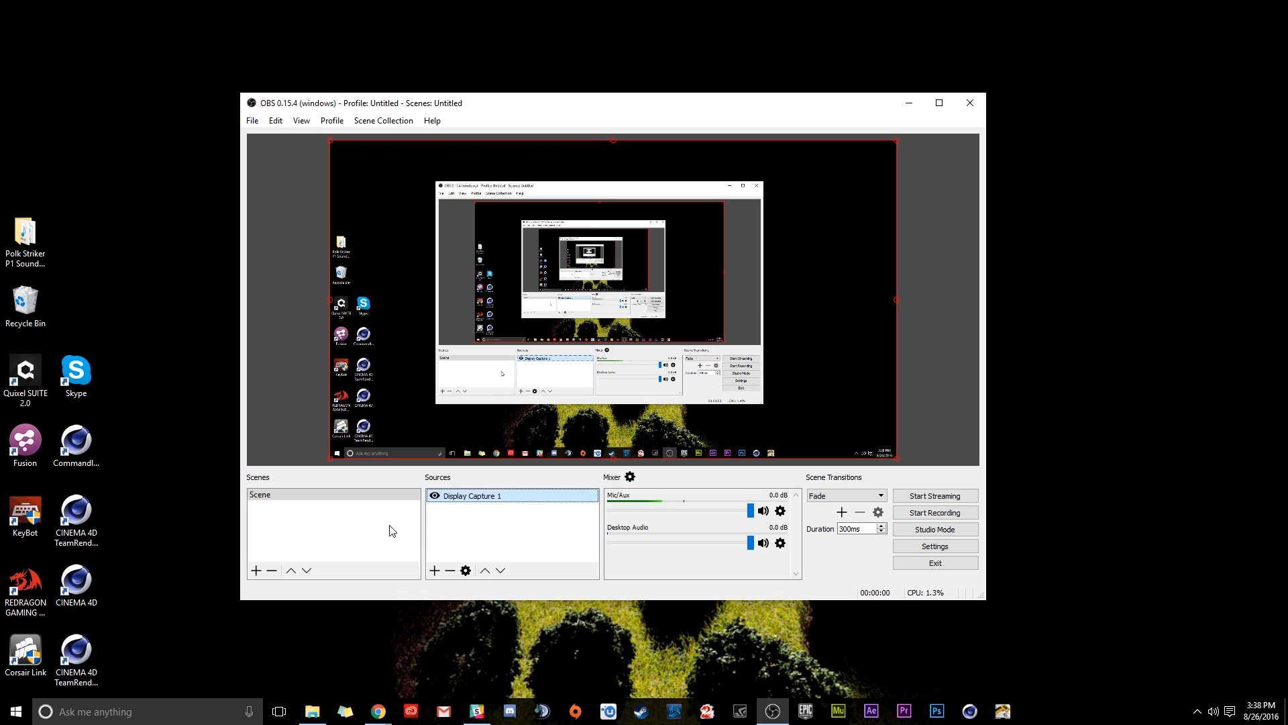
Add a second scene named Scene 1 and switch between it and the original scene
{"action": "left_click", "coordinate": [280, 521]}
{"action": "left_click", "coordinate": [255, 570]}
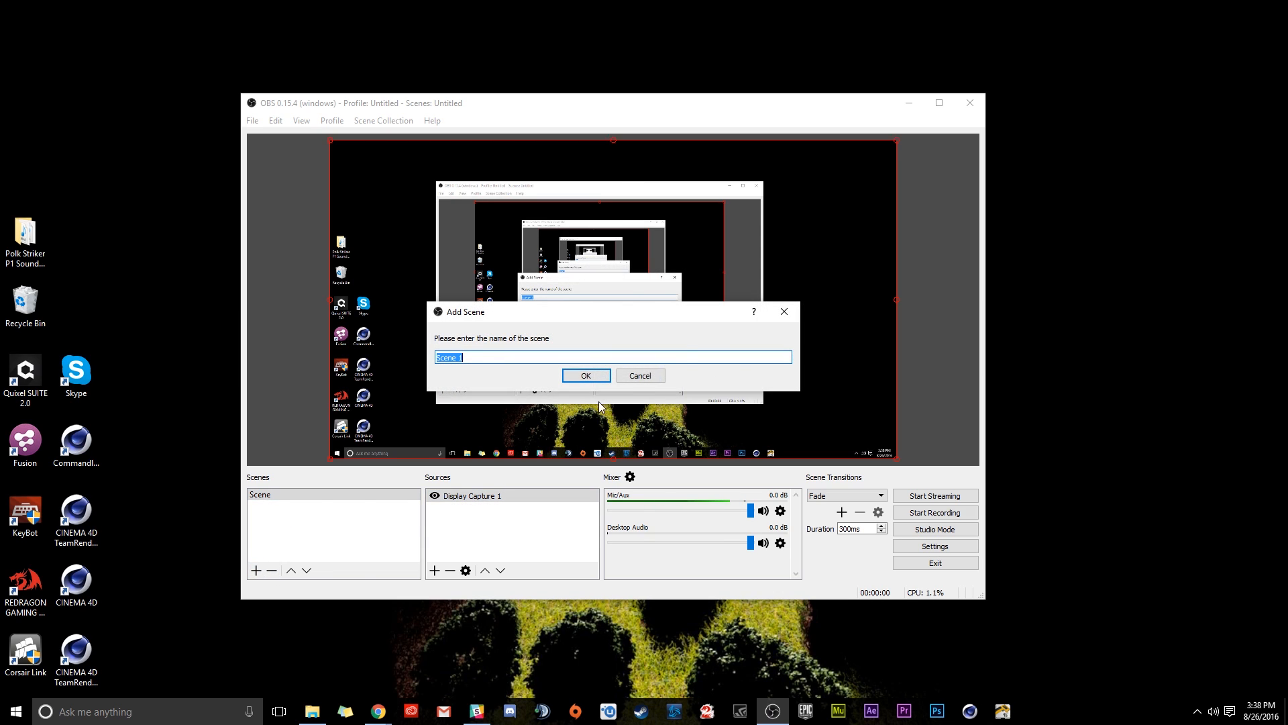
{"action": "left_click", "coordinate": [596, 381]}
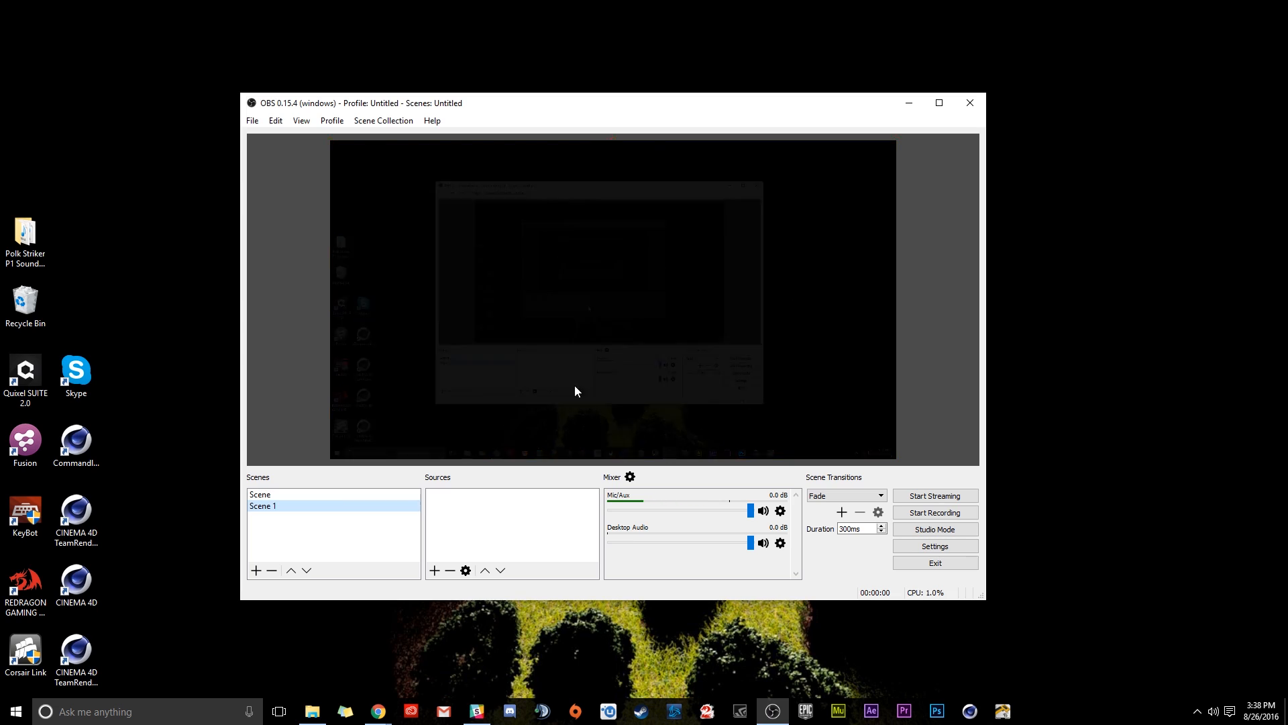
{"action": "left_click", "coordinate": [271, 497]}
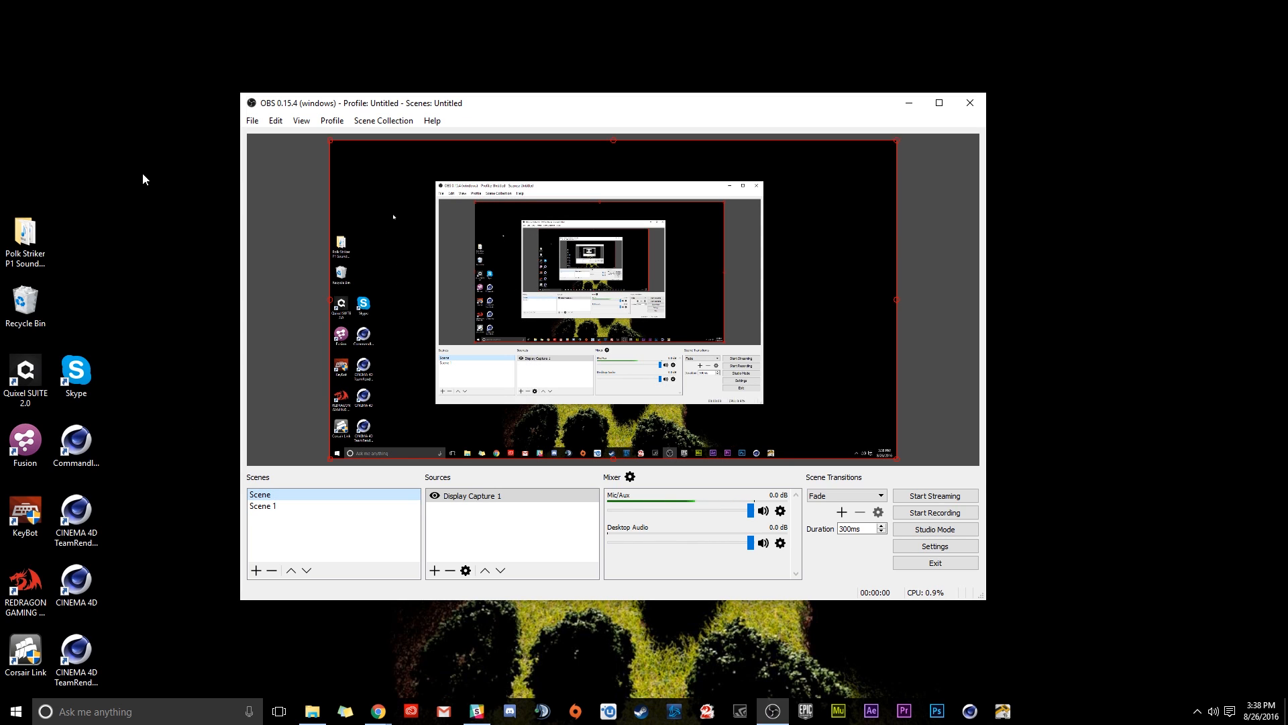
{"action": "left_click", "coordinate": [266, 508]}
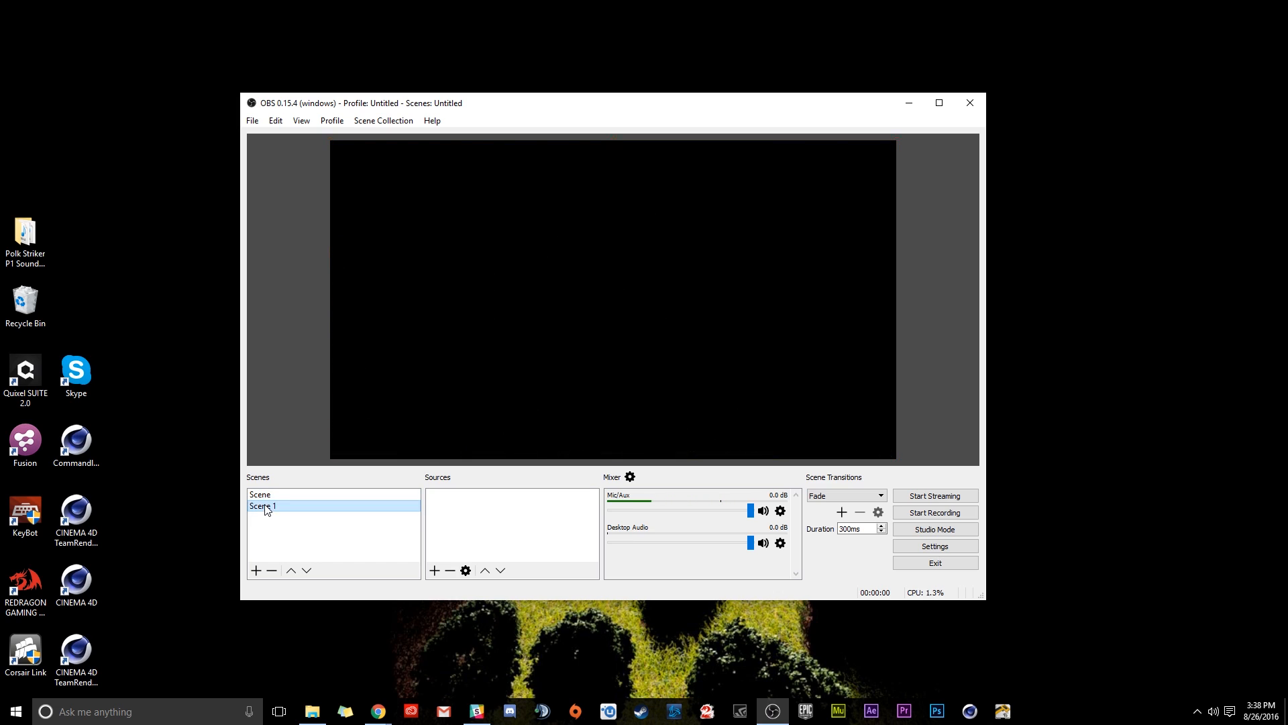
Add a Display Capture source to Scene 1 that captures Display 1 (1280x1024)
{"action": "left_click", "coordinate": [438, 552]}
{"action": "left_click", "coordinate": [435, 570]}
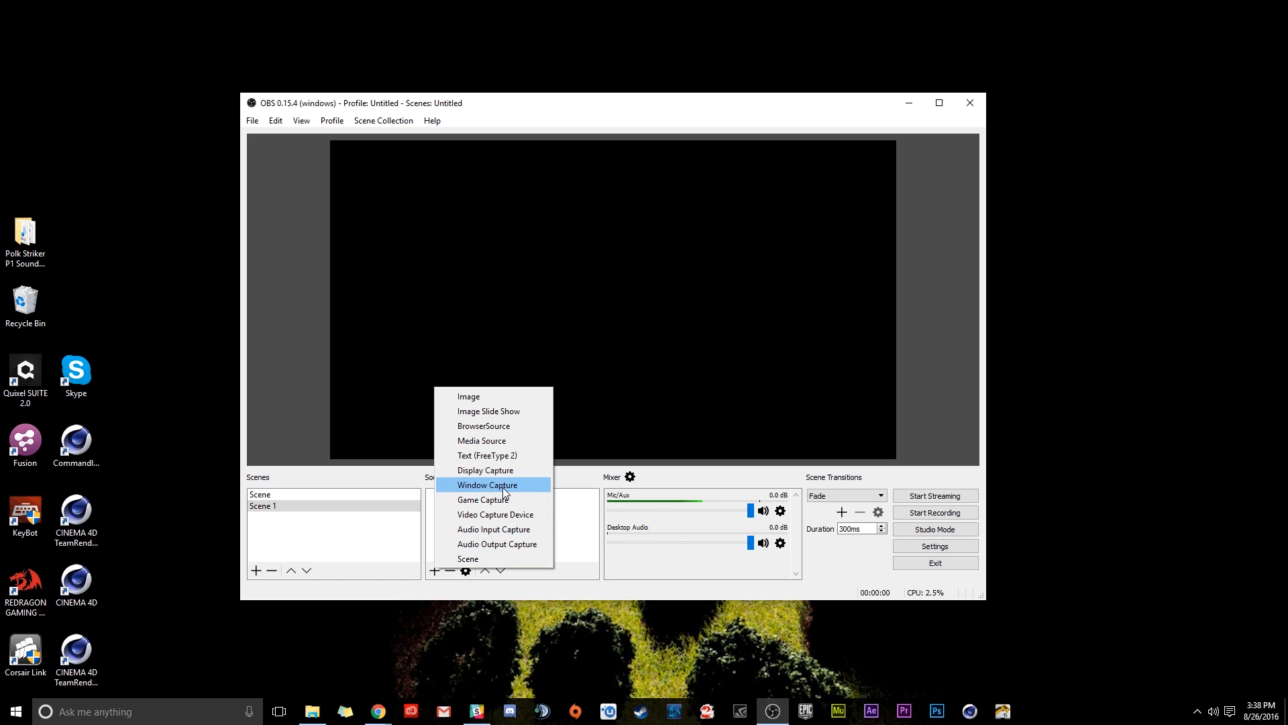
{"action": "left_click", "coordinate": [480, 470]}
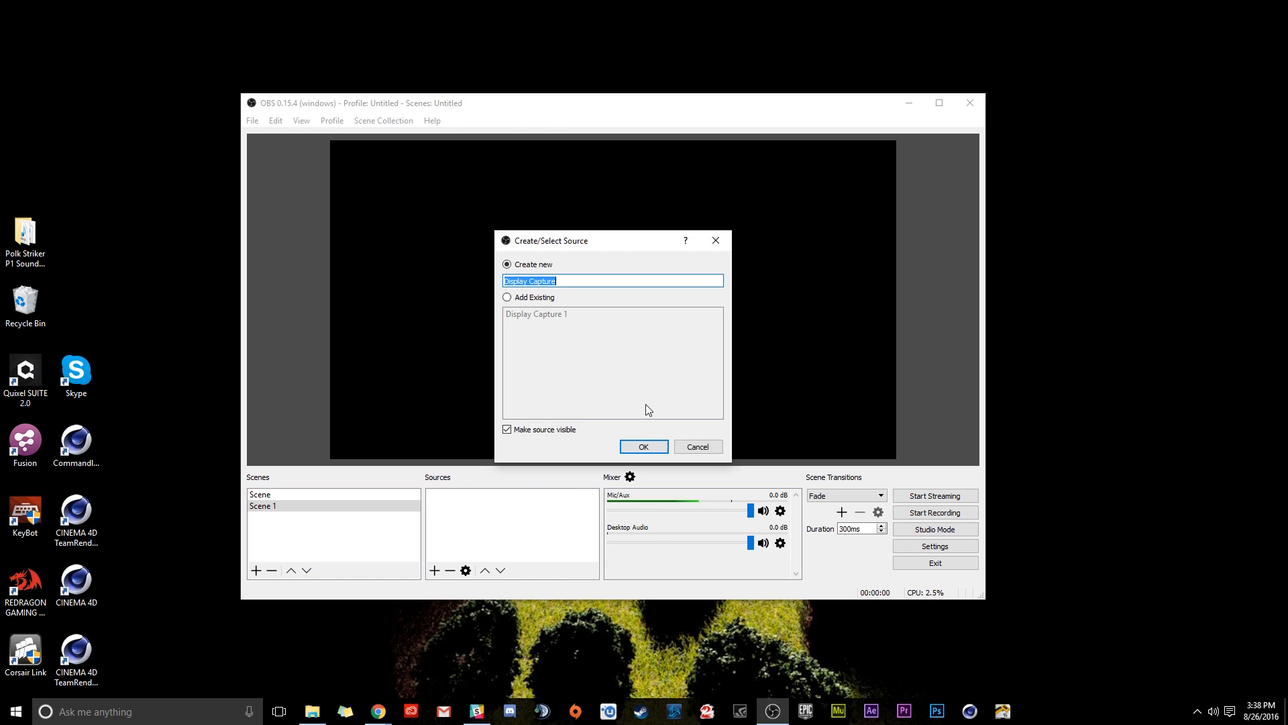
{"action": "left_click", "coordinate": [644, 446]}
{"action": "left_click", "coordinate": [492, 436]}
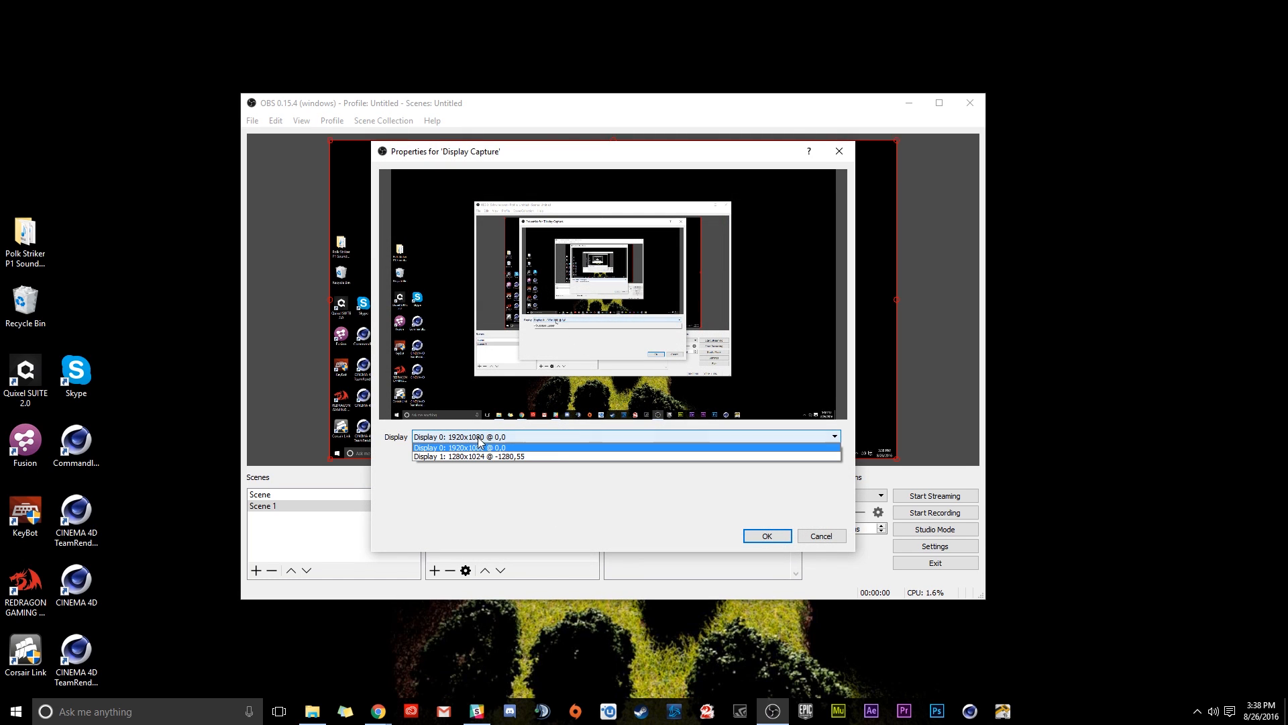
{"action": "left_click", "coordinate": [492, 456]}
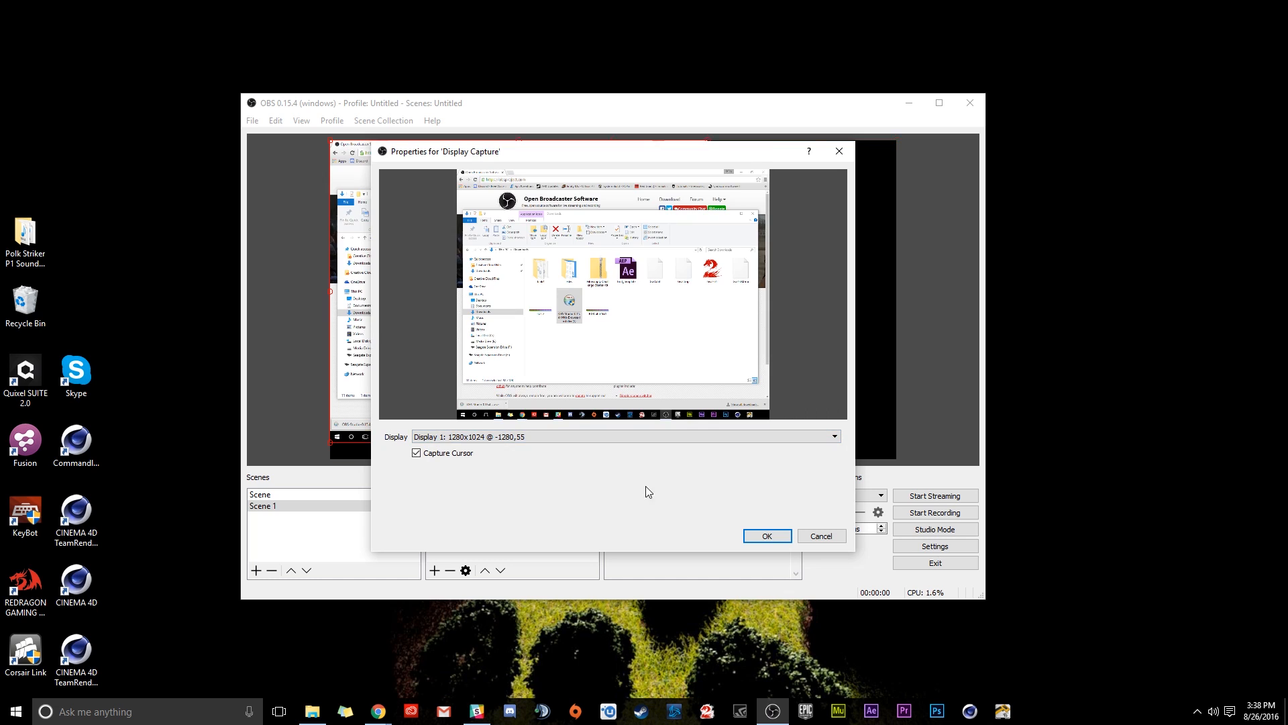
{"action": "left_click", "coordinate": [767, 536]}
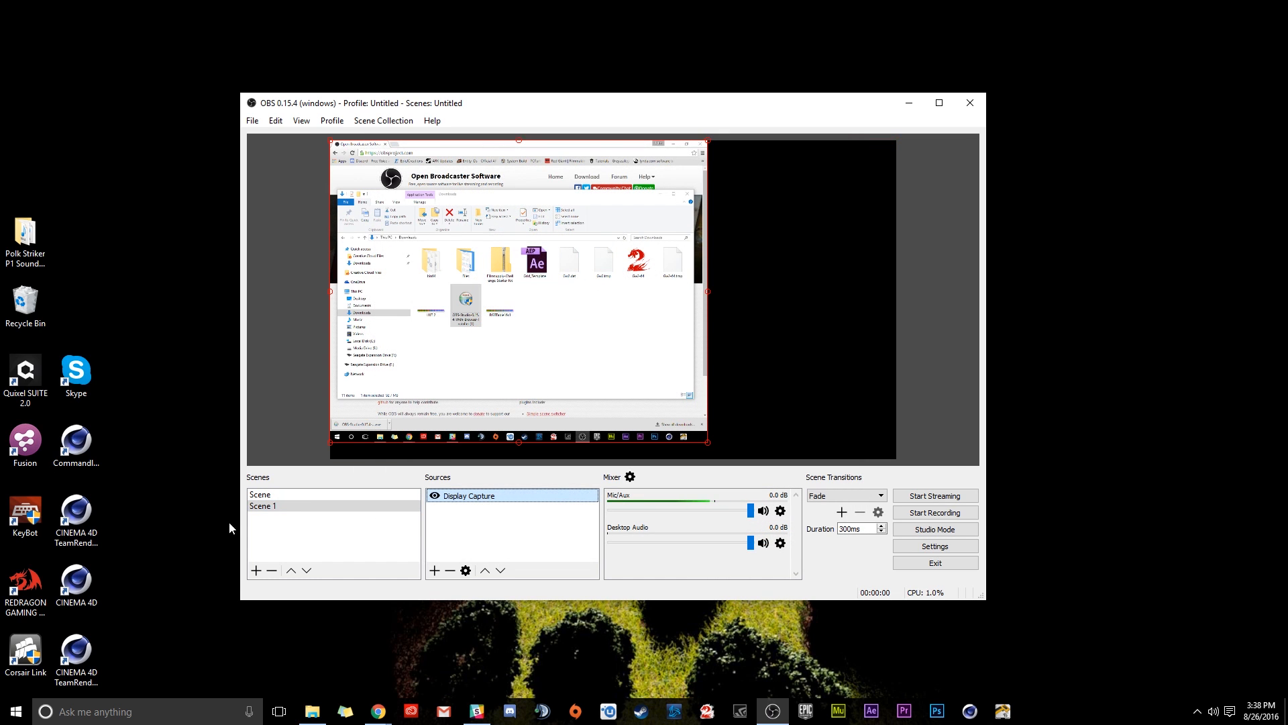
Switch back and forth between the two scenes to preview the Fade transition
{"action": "left_click", "coordinate": [293, 496]}
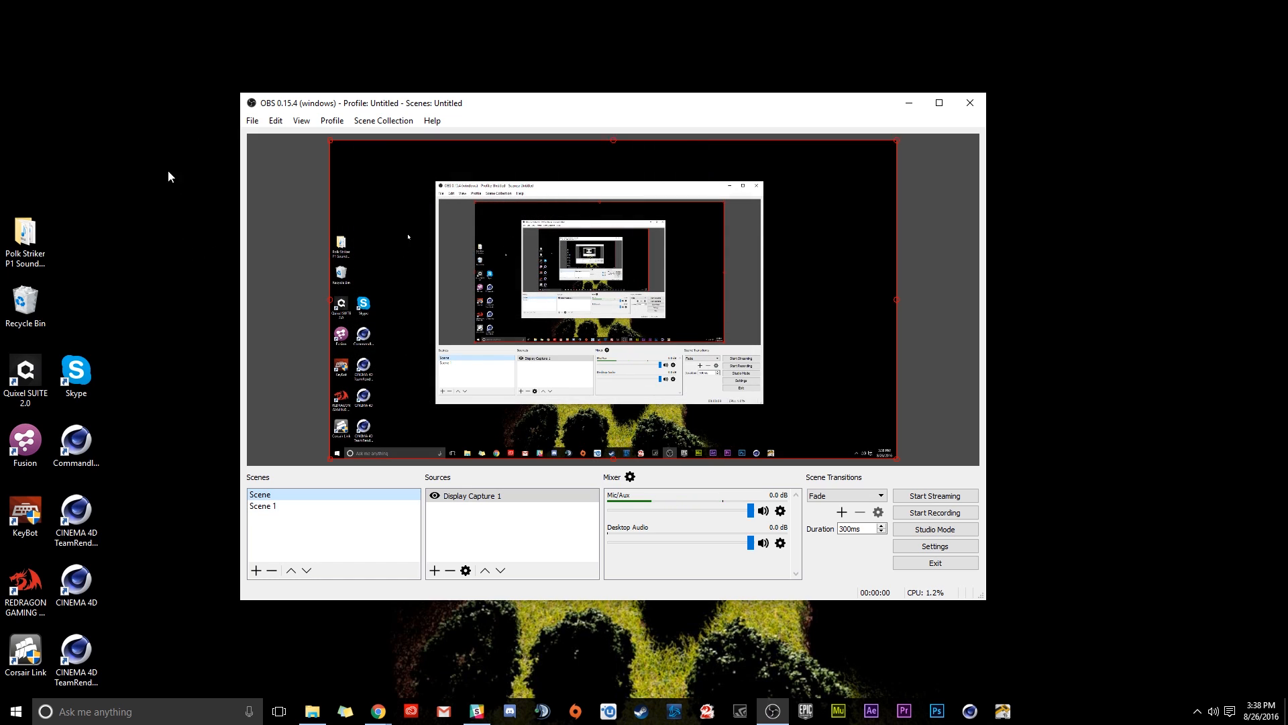
{"action": "left_click", "coordinate": [265, 506]}
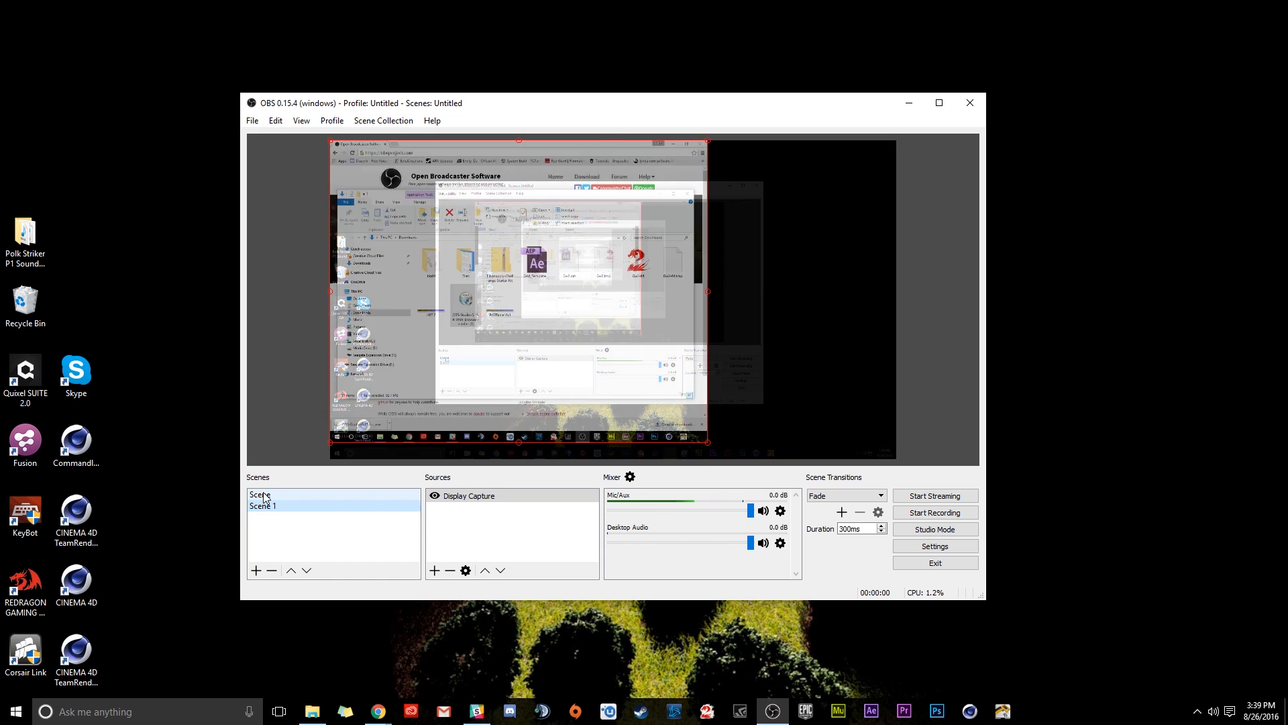
{"action": "left_click", "coordinate": [264, 497]}
{"action": "left_click", "coordinate": [265, 507]}
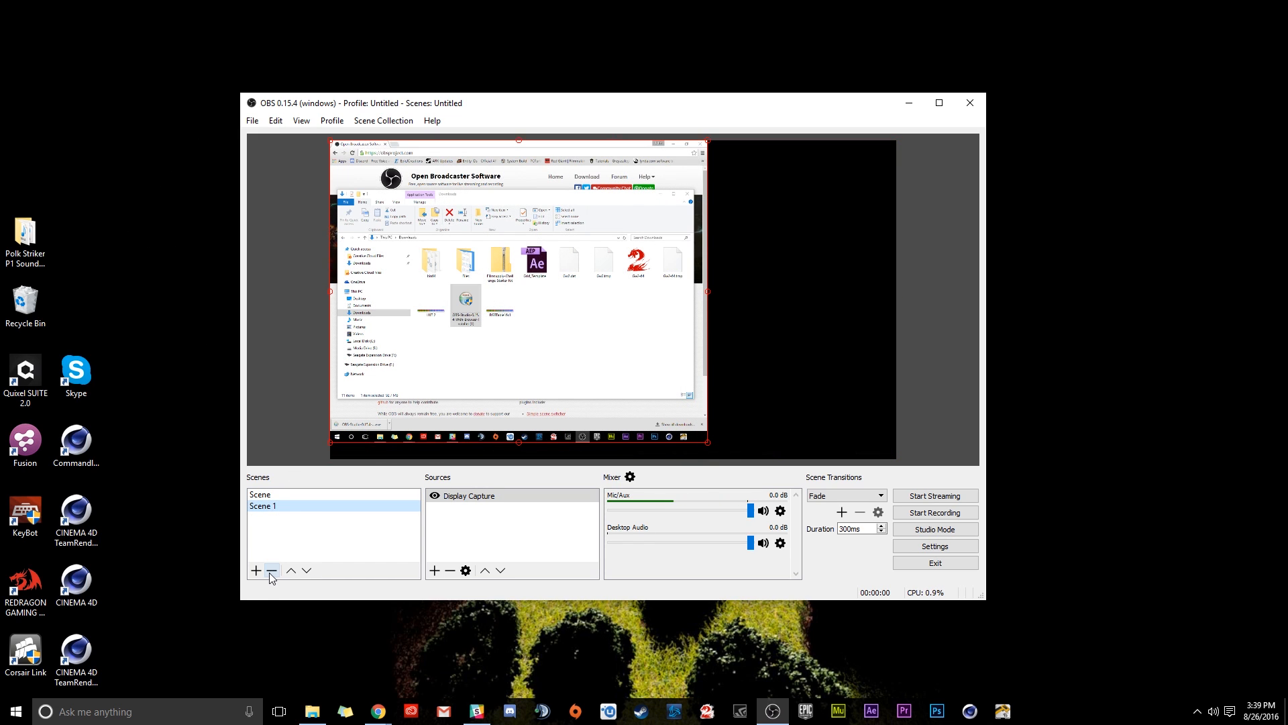
{"action": "left_click", "coordinate": [273, 497]}
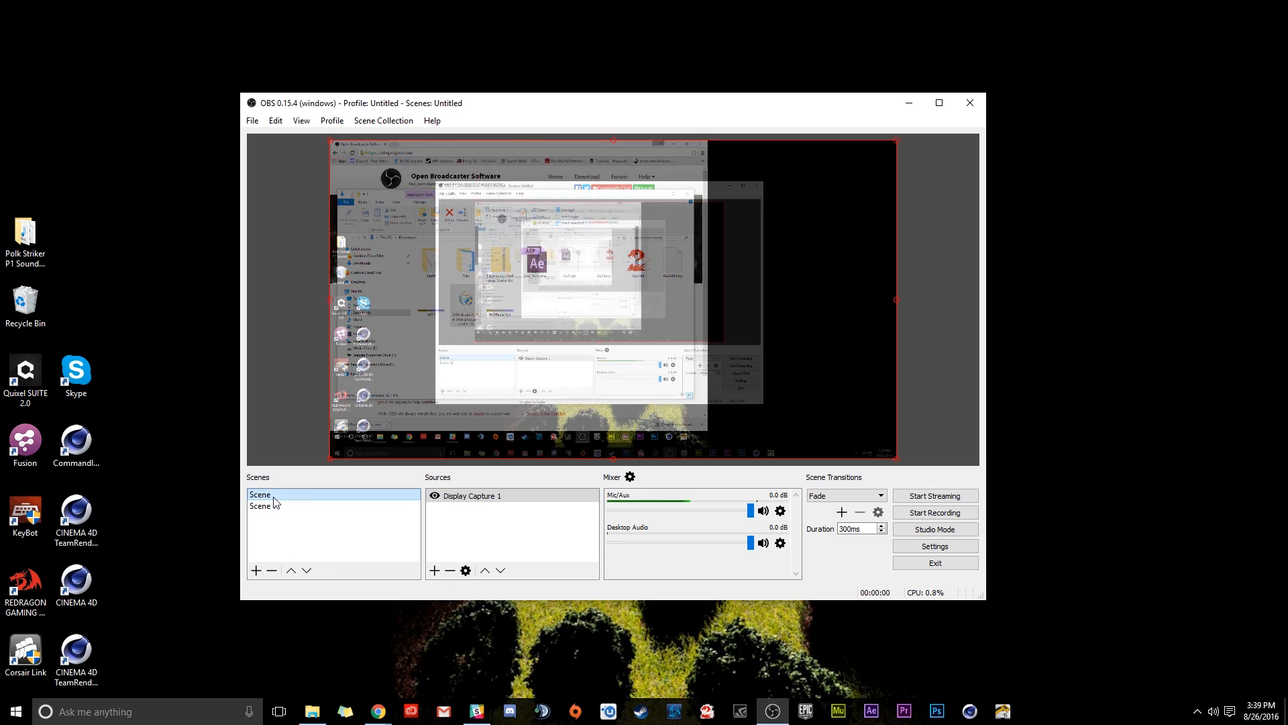
Set the scene transition to Cut and test it by switching between the two scenes
{"action": "left_click", "coordinate": [846, 497]}
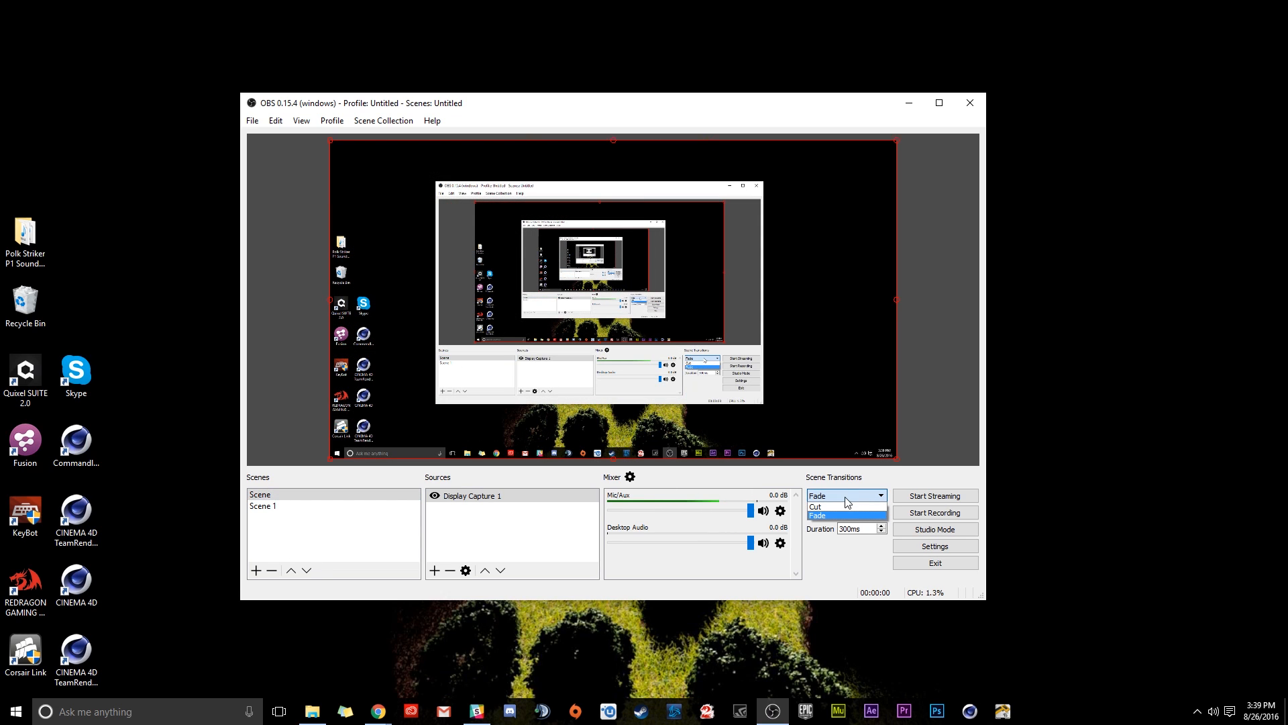
{"action": "left_click", "coordinate": [816, 507]}
{"action": "left_click", "coordinate": [271, 507]}
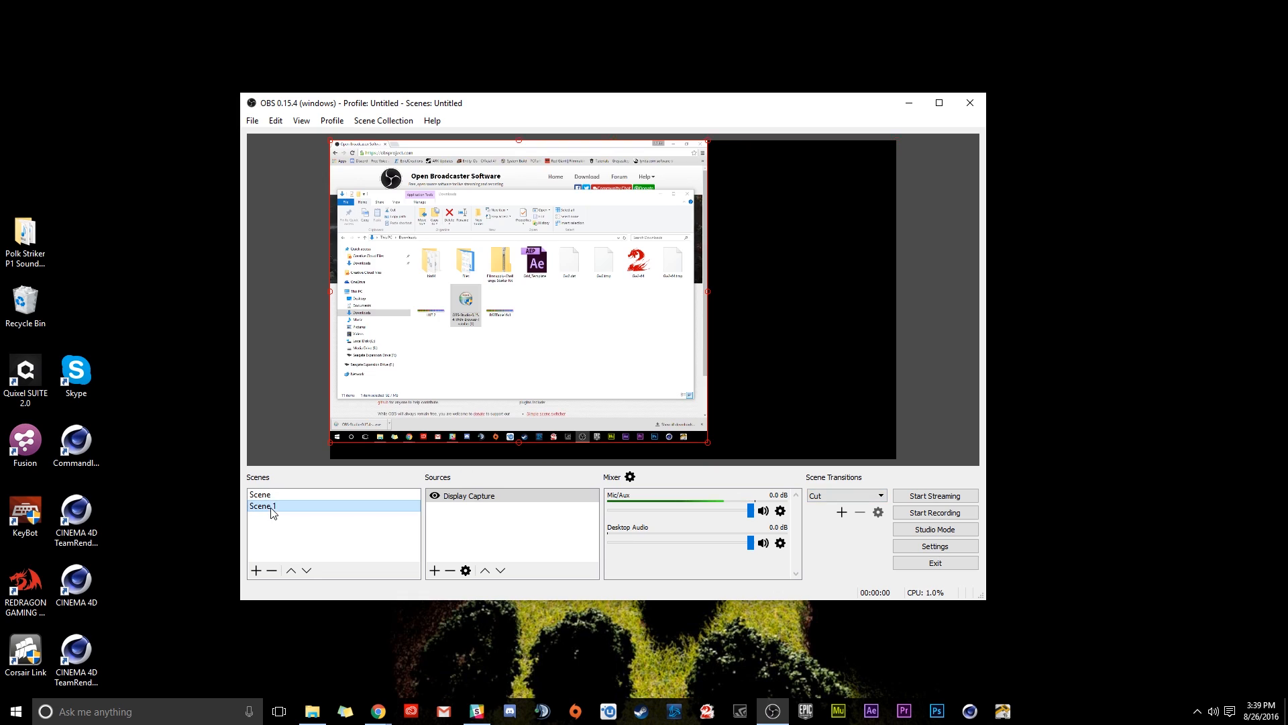
{"action": "left_click", "coordinate": [271, 495]}
Set the scene transition to Fade with a duration of 5000 ms and test it by switching to Scene 1
{"action": "left_click", "coordinate": [832, 496]}
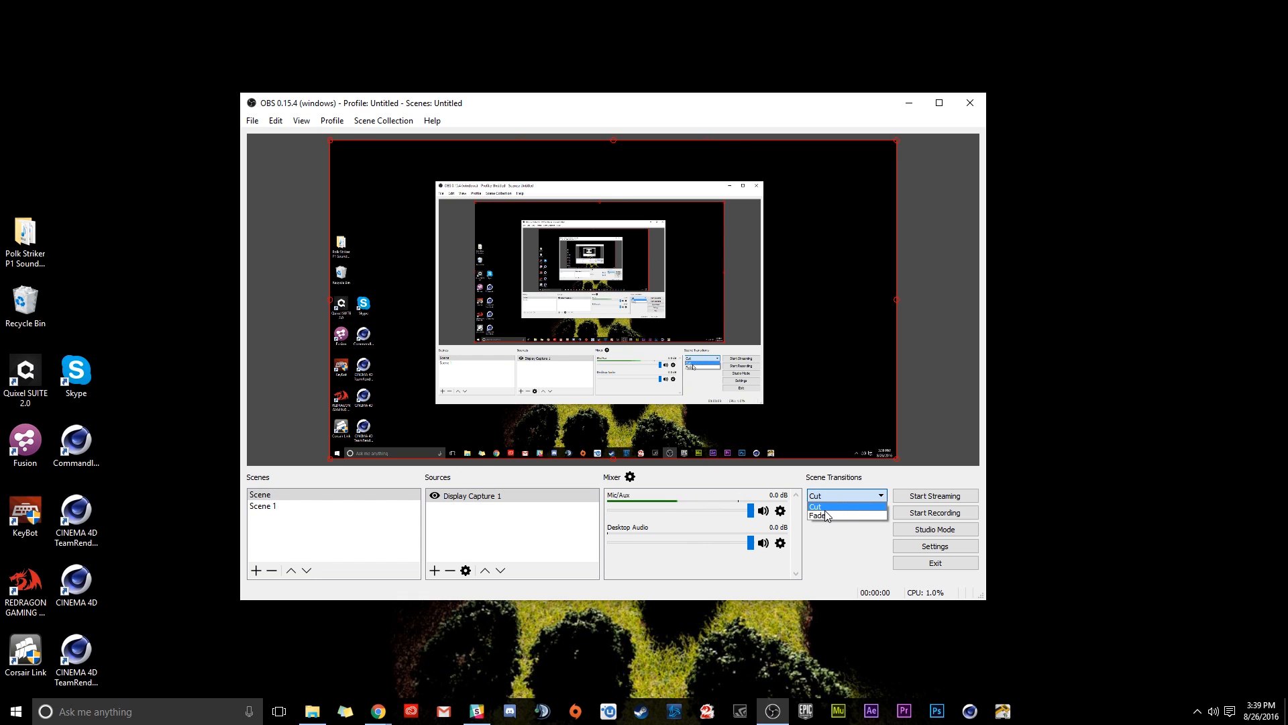
{"action": "left_click", "coordinate": [817, 515]}
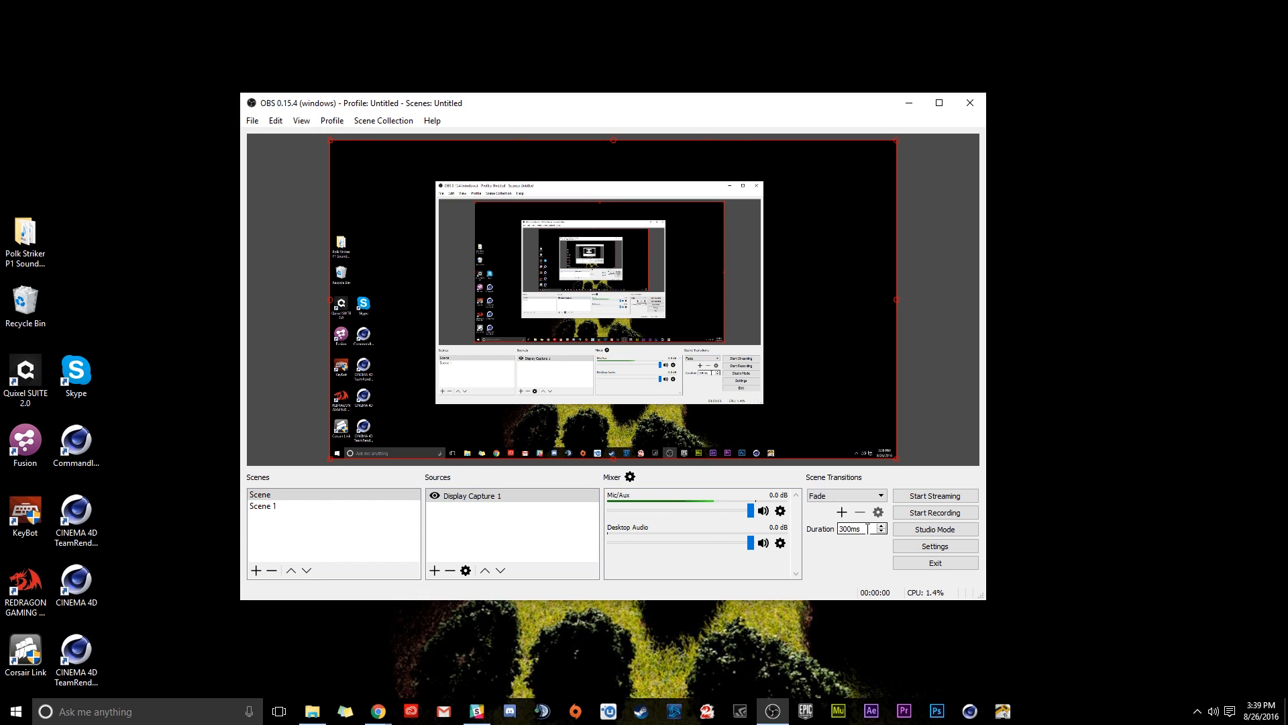
{"action": "double_click", "coordinate": [868, 529]}
{"action": "type", "text": "5000"}
{"action": "key", "text": "Return"}
{"action": "left_click", "coordinate": [272, 506]}
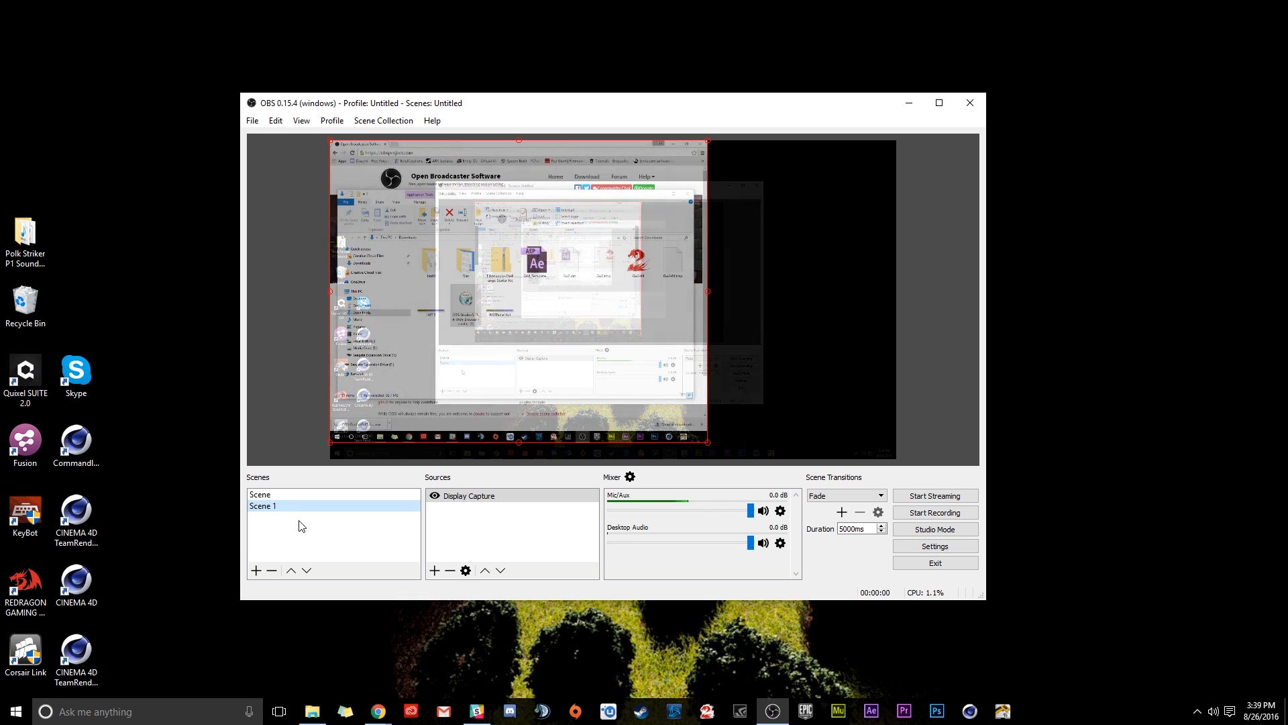
Set the transition duration to 300 ms and switch to the original scene
{"action": "double_click", "coordinate": [871, 532]}
{"action": "type", "text": "300"}
{"action": "key", "text": "Return"}
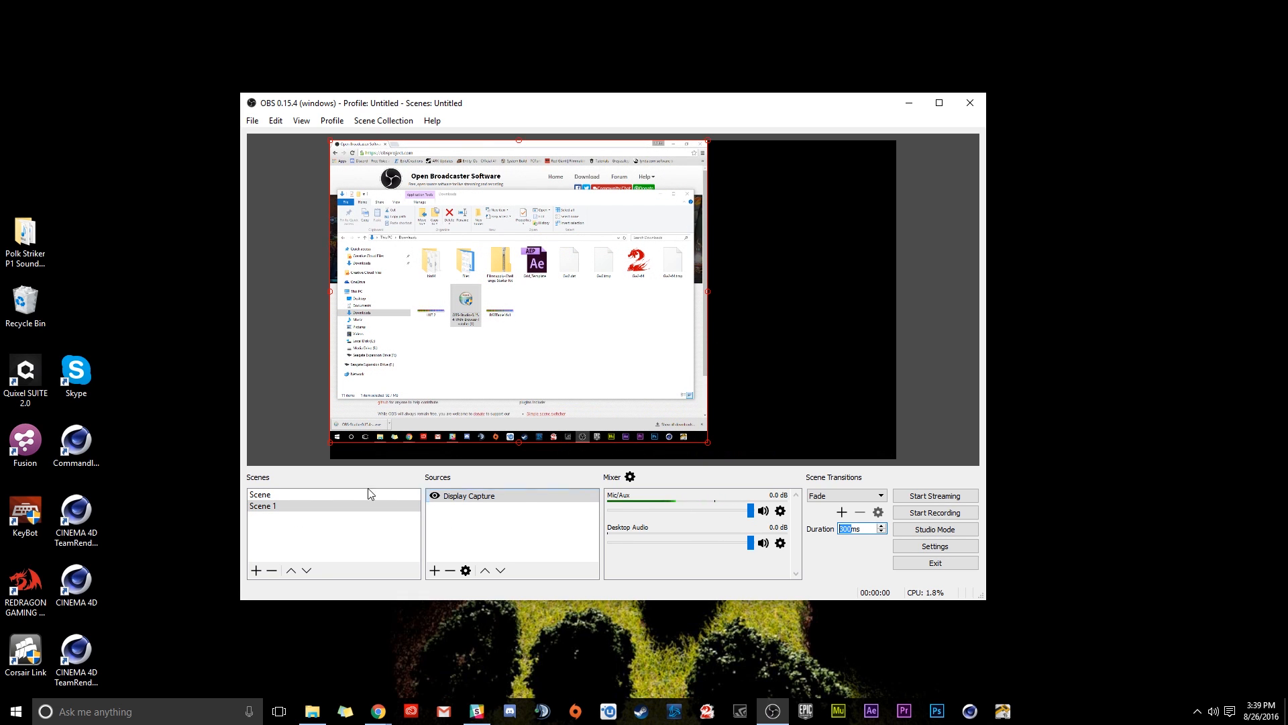
{"action": "left_click", "coordinate": [284, 494]}
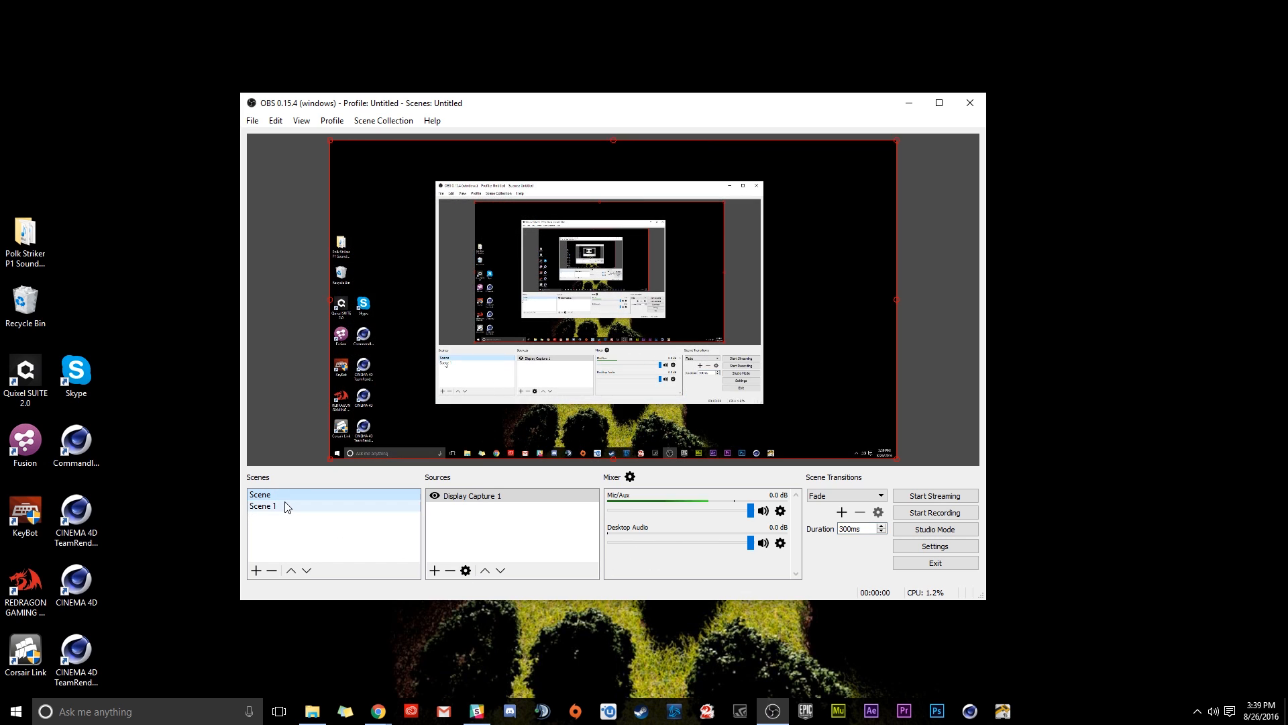
Remove Scene 1 from the scene list and confirm its deletion
{"action": "left_click", "coordinate": [287, 505]}
{"action": "left_click", "coordinate": [271, 570]}
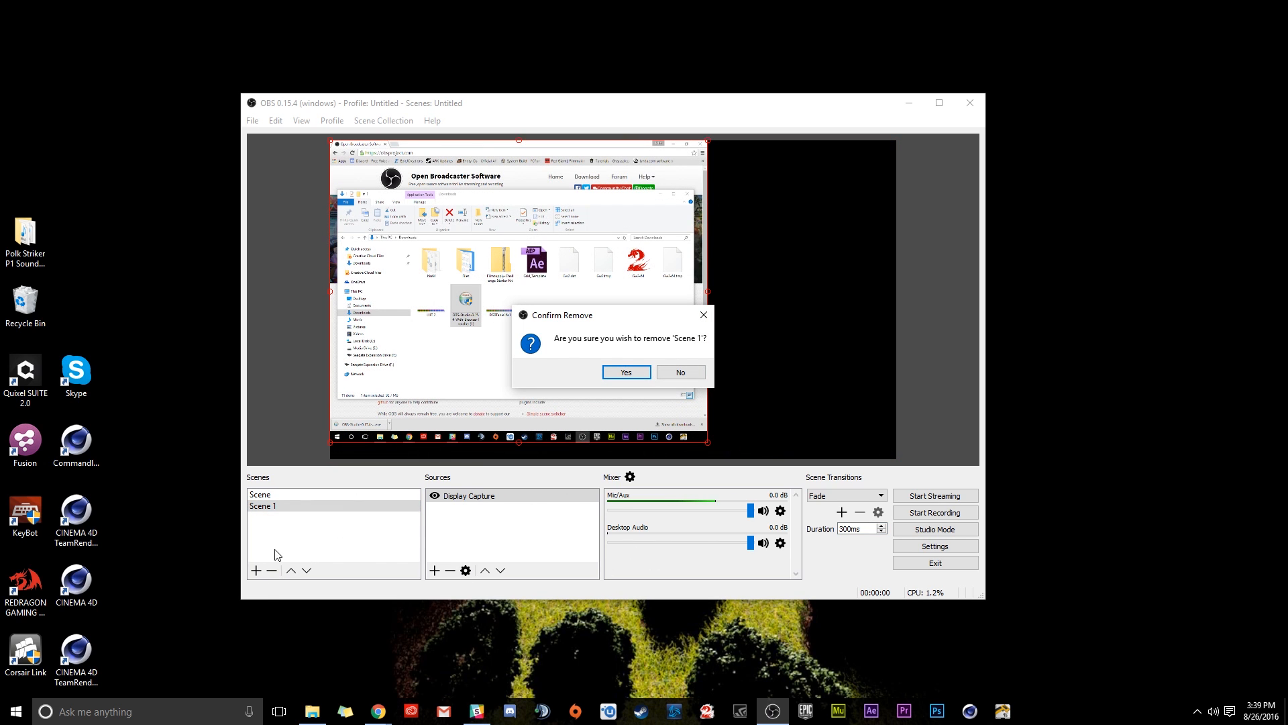
{"action": "left_click", "coordinate": [625, 373]}
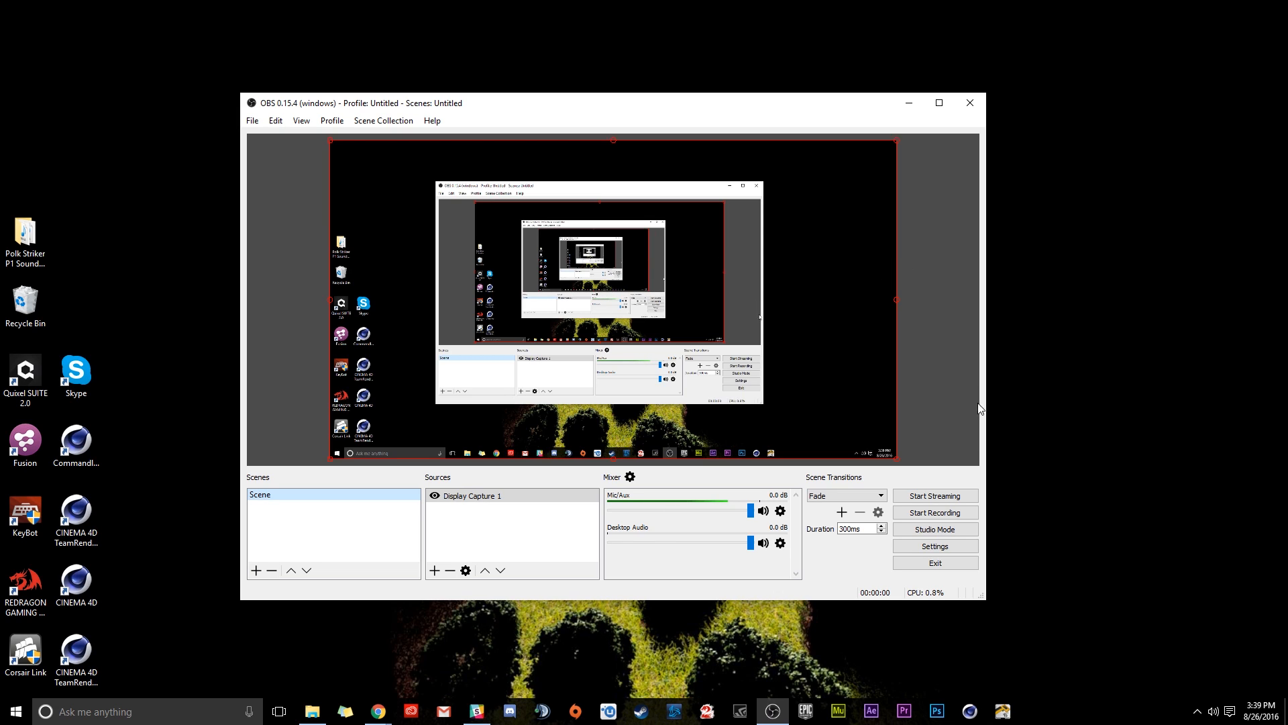
Choose the Dark theme in the general settings and shift the Settings window down slightly
{"action": "left_click", "coordinate": [926, 548]}
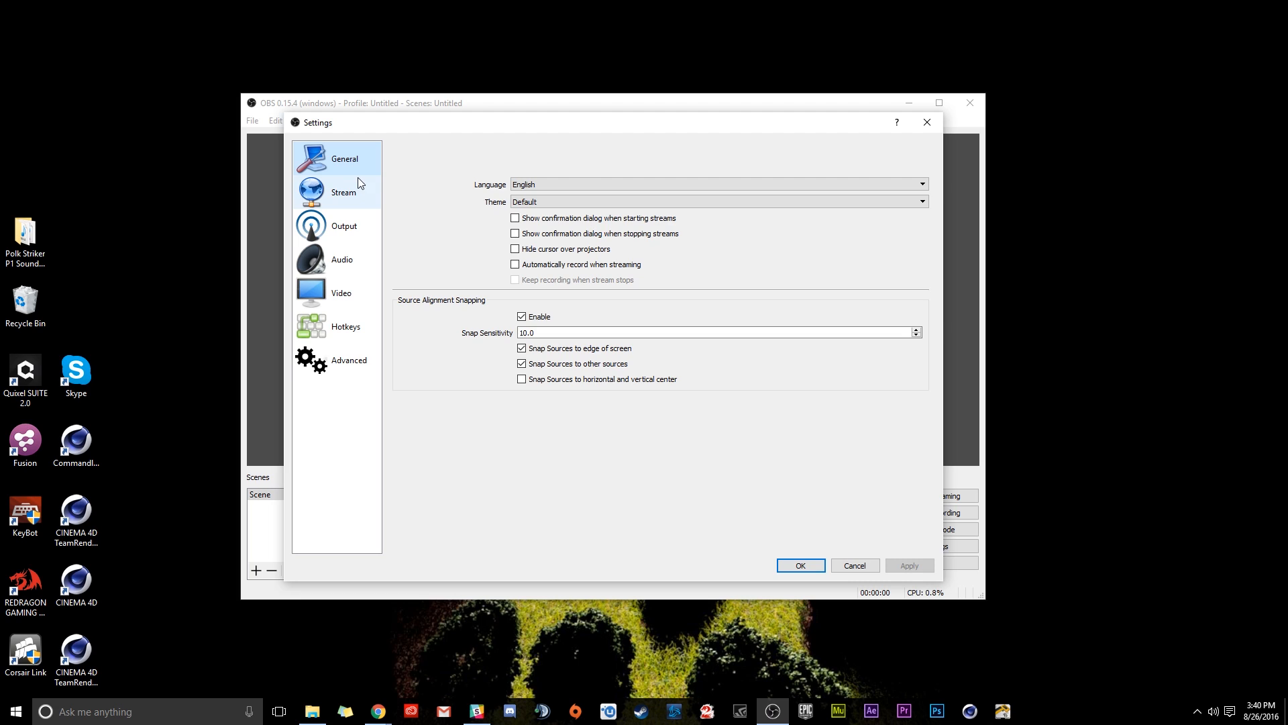
{"action": "left_click", "coordinate": [543, 204]}
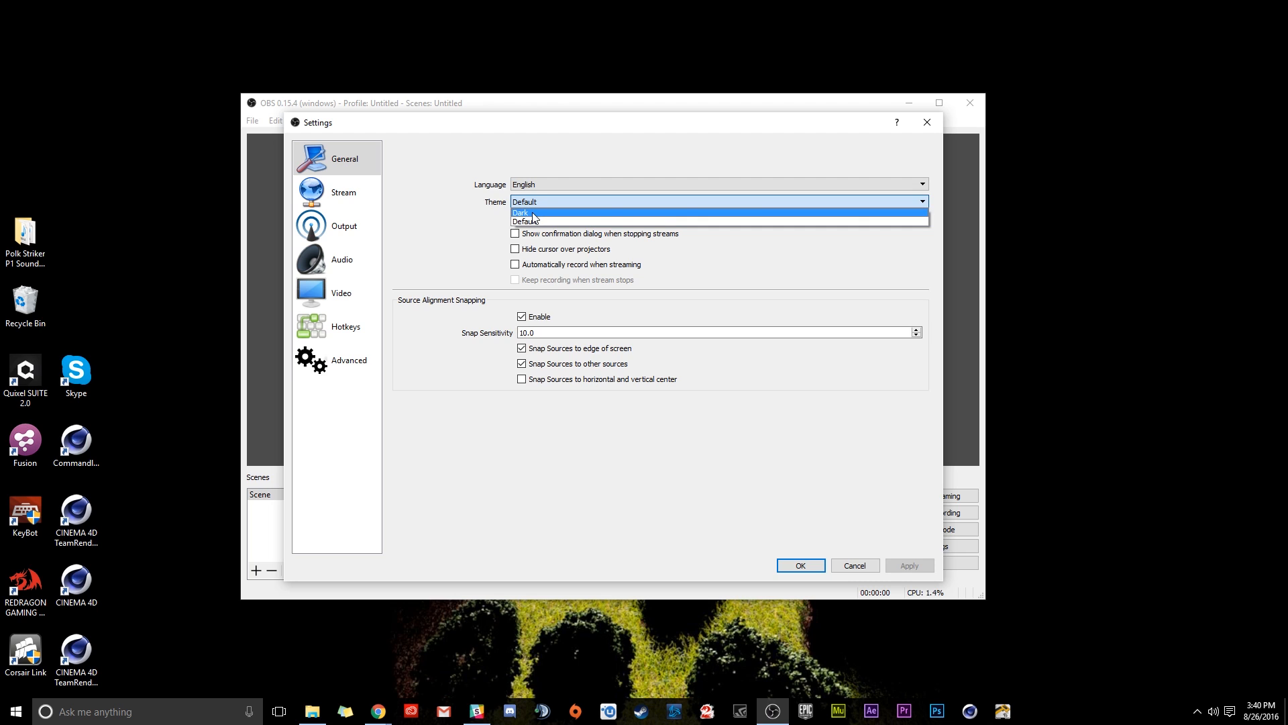
{"action": "left_click", "coordinate": [530, 213]}
{"action": "left_click_drag", "start_coordinate": [521, 129], "coordinate": [530, 190]}
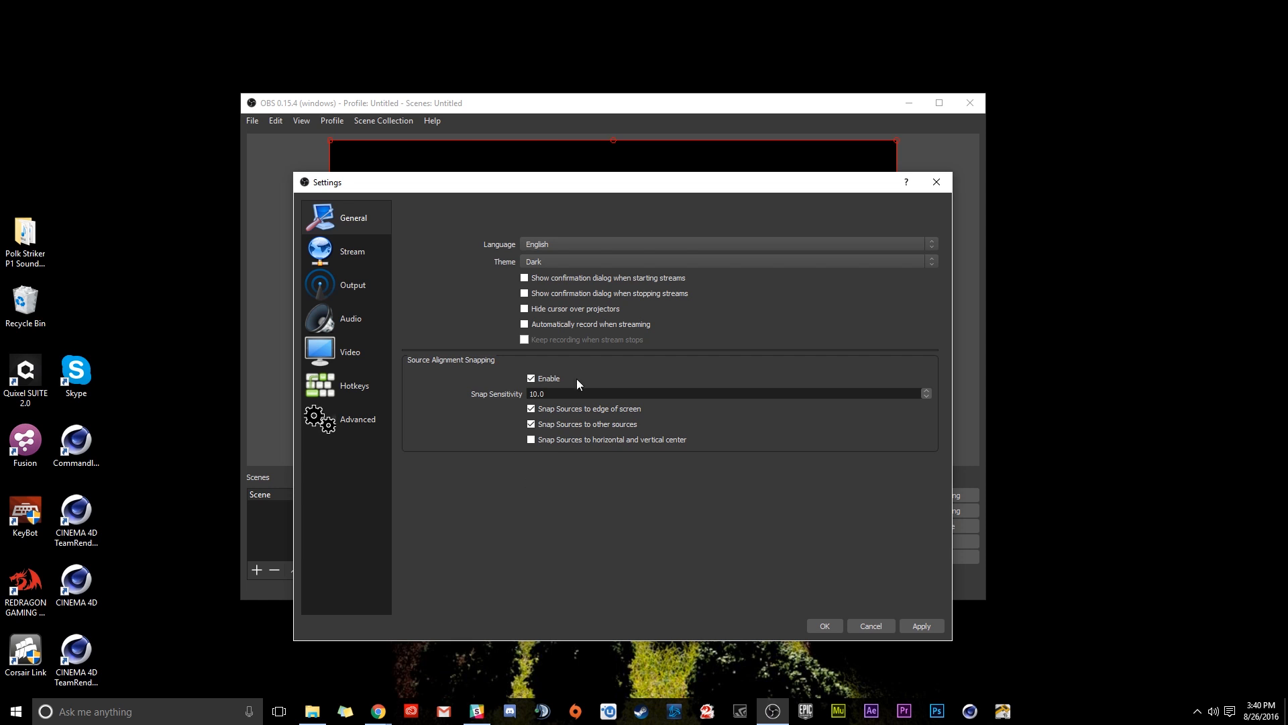
Look over the Stream settings and set the streaming video bitrate to 3500 in the Output settings
{"action": "left_click_drag", "start_coordinate": [592, 187], "coordinate": [531, 188]}
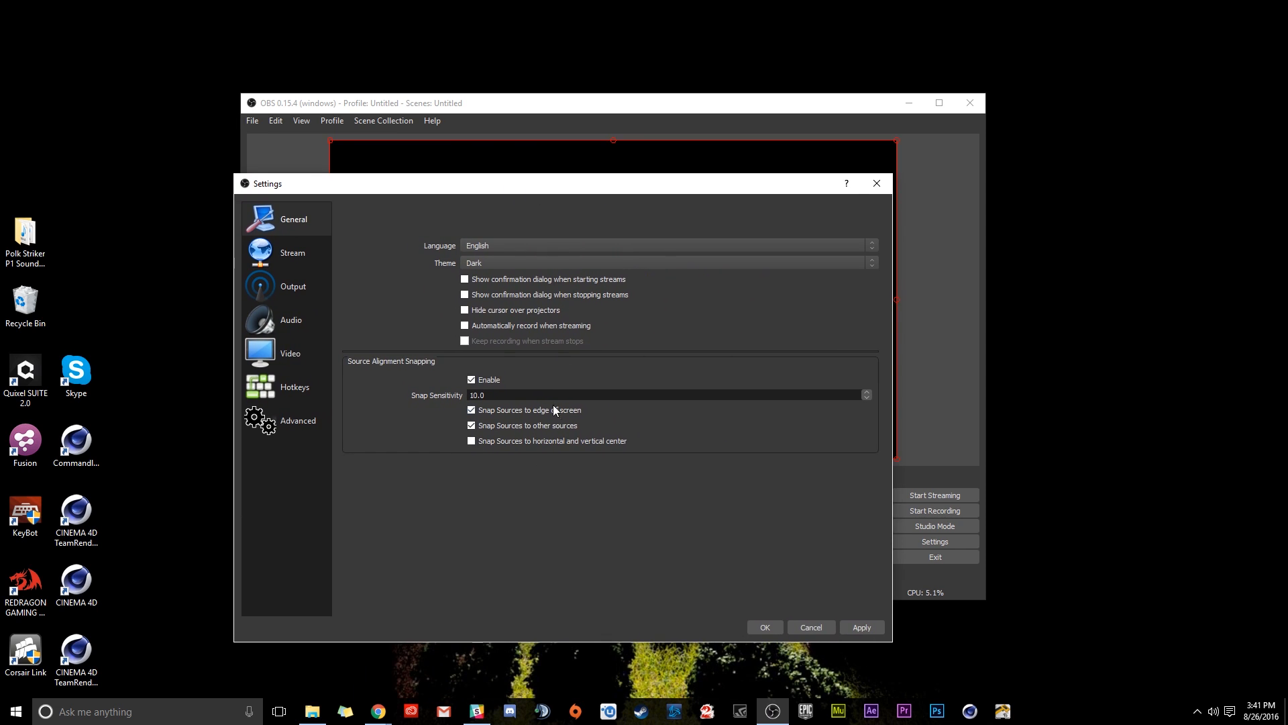
{"action": "left_click", "coordinate": [275, 253]}
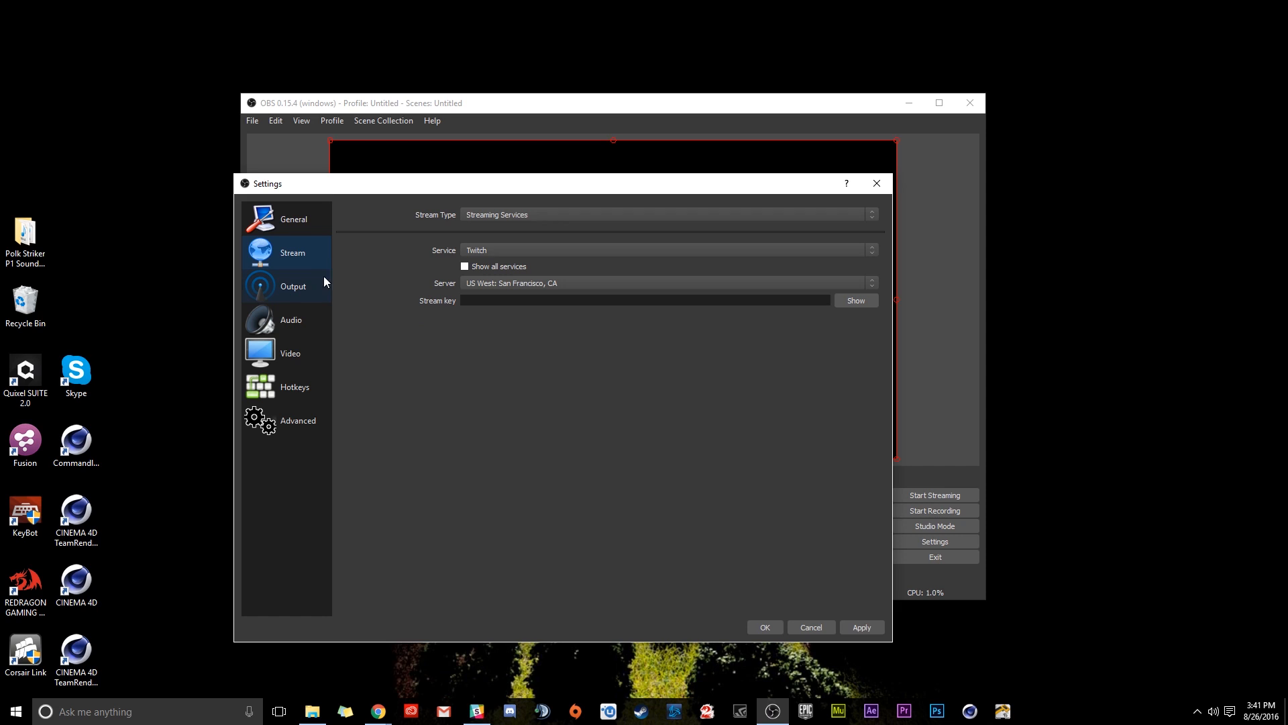
{"action": "left_click", "coordinate": [283, 284]}
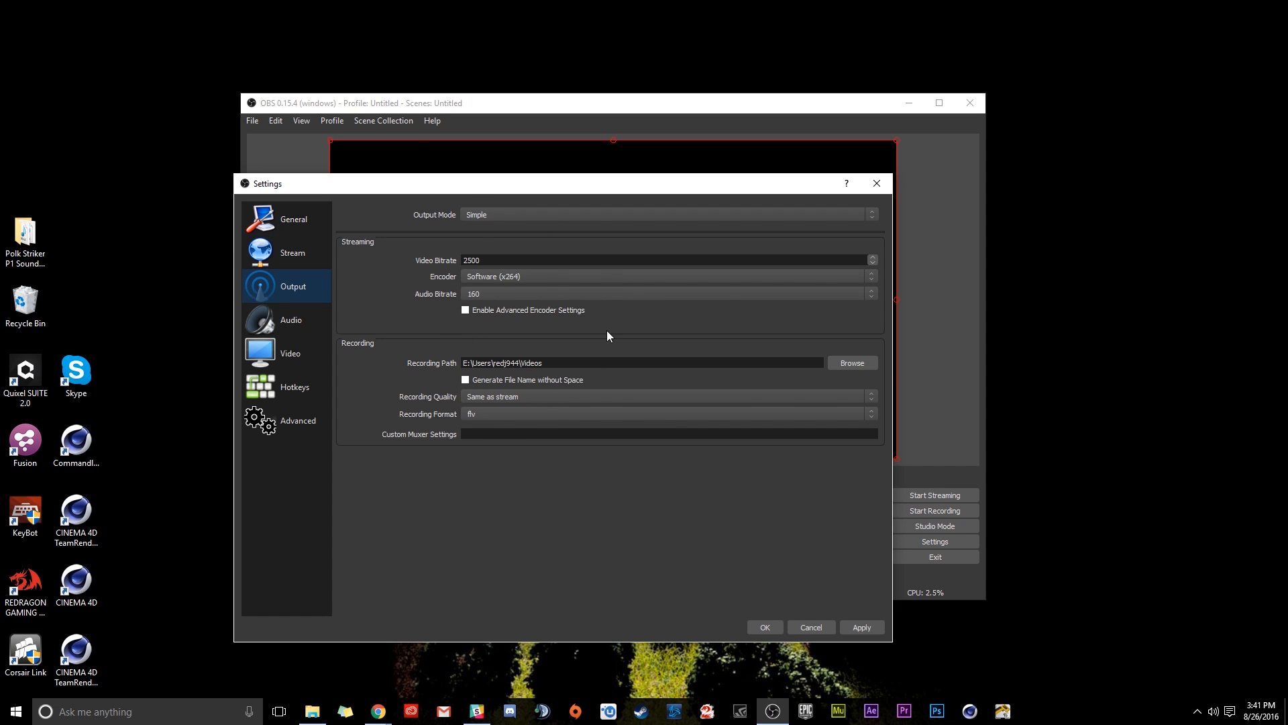
{"action": "double_click", "coordinate": [486, 262]}
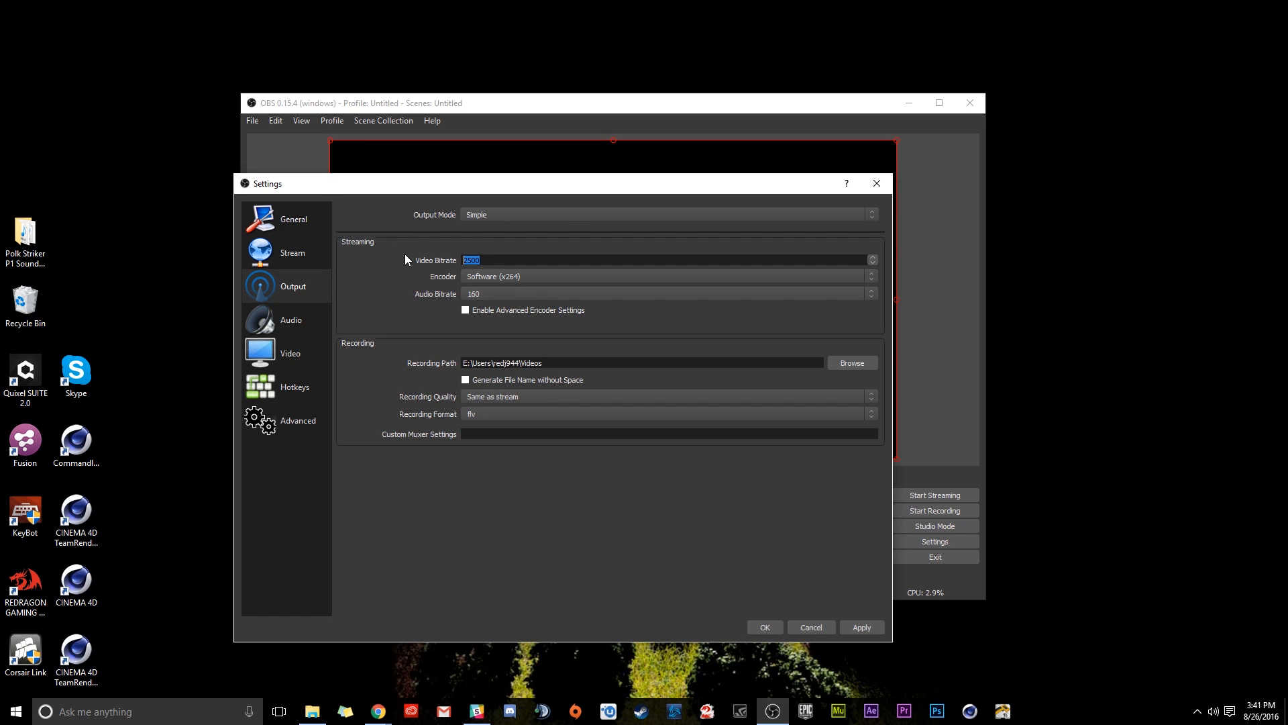
{"action": "type", "text": "35"}
{"action": "left_click_drag", "start_coordinate": [483, 261], "coordinate": [454, 264]}
{"action": "left_click_drag", "start_coordinate": [481, 262], "coordinate": [435, 259]}
{"action": "type", "text": "35"}
Choose Software (x264) as the streaming encoder and 160 as the audio bitrate
{"action": "left_click", "coordinate": [477, 277]}
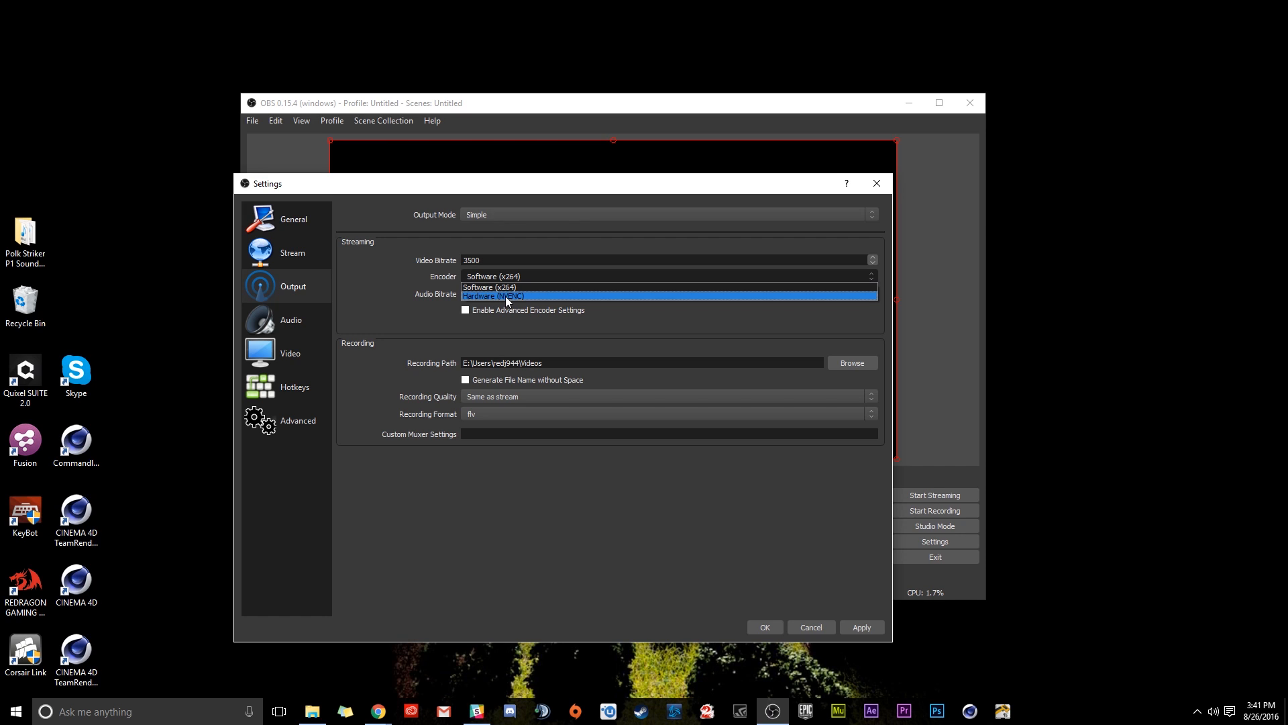
{"action": "left_click", "coordinate": [481, 288]}
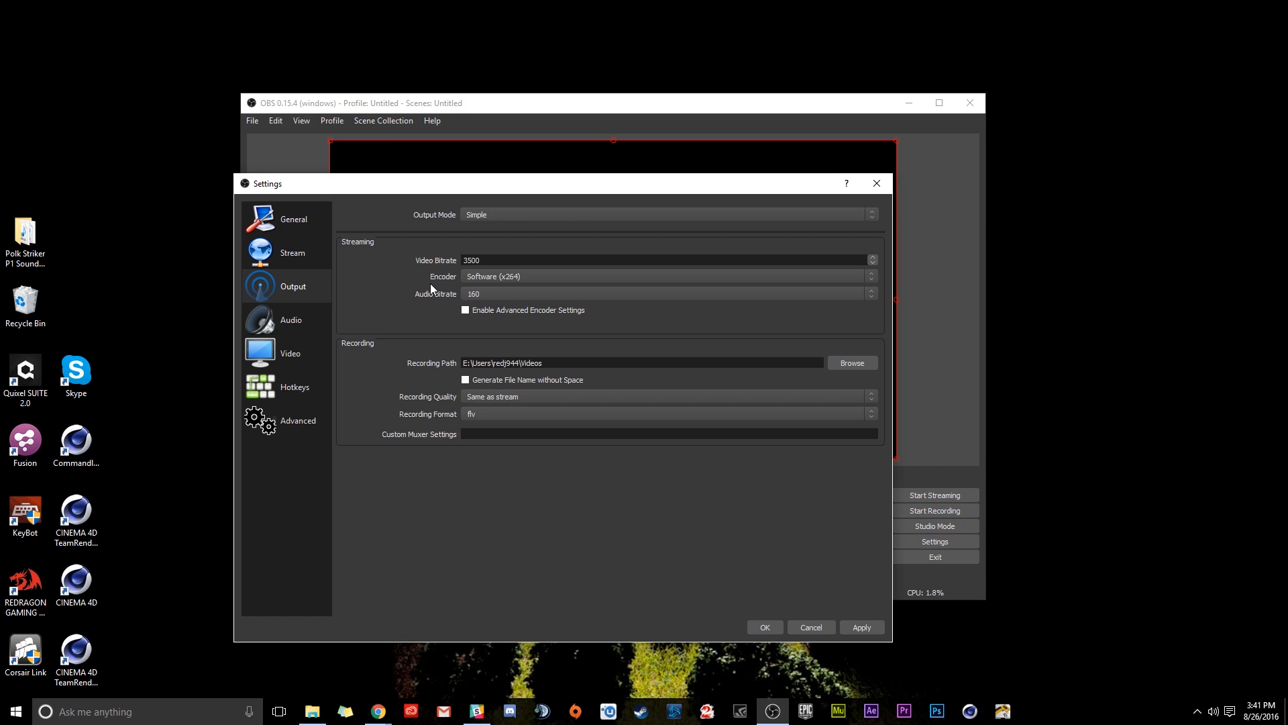
{"action": "left_click", "coordinate": [477, 276]}
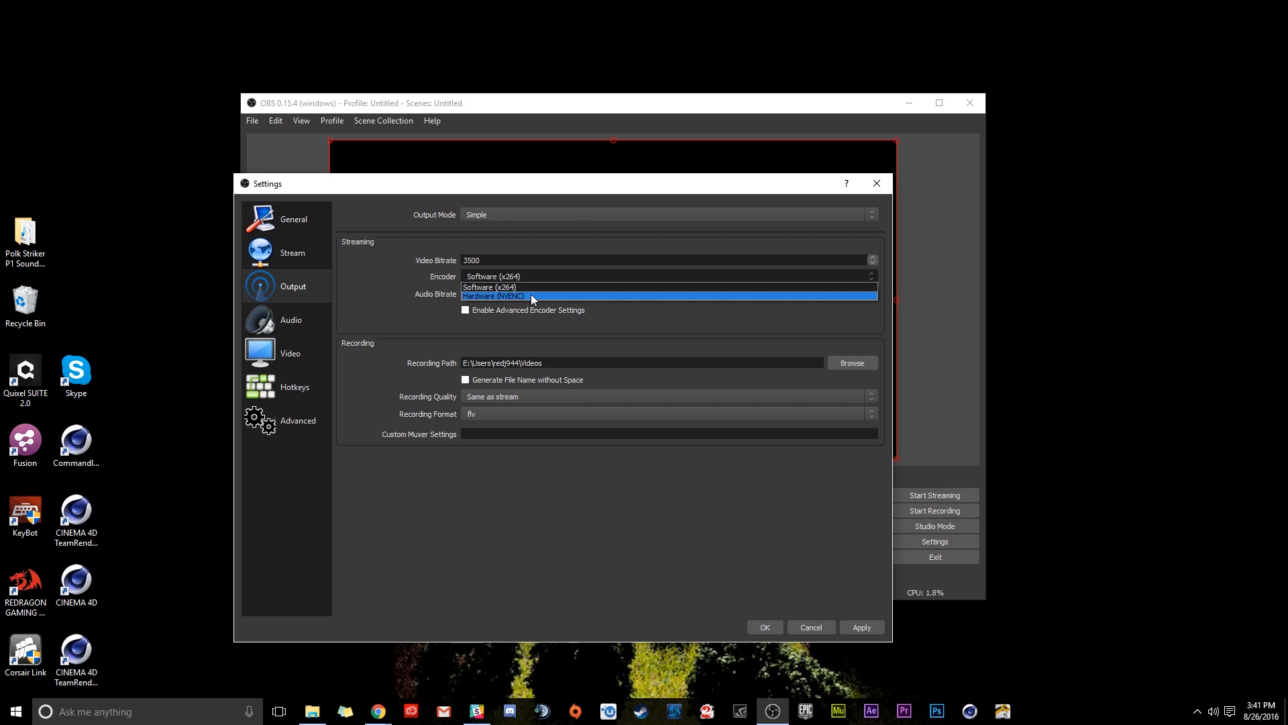
{"action": "left_click", "coordinate": [497, 284]}
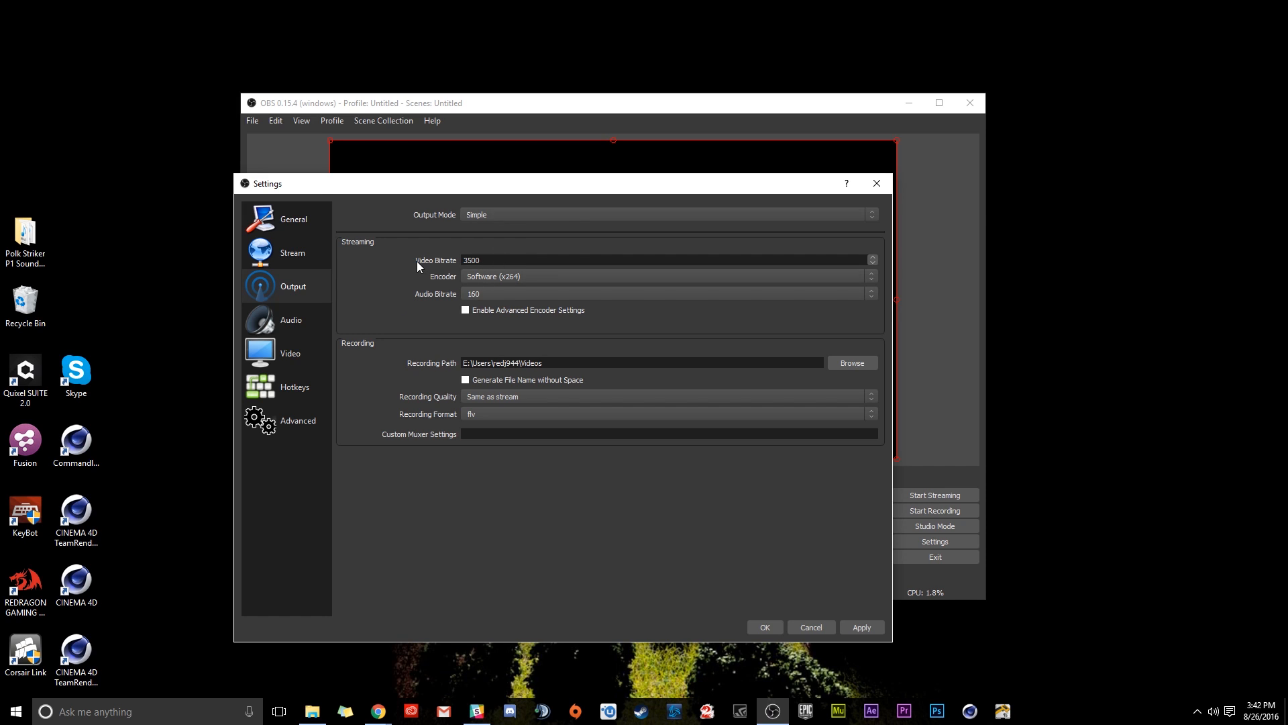
{"action": "left_click", "coordinate": [491, 276]}
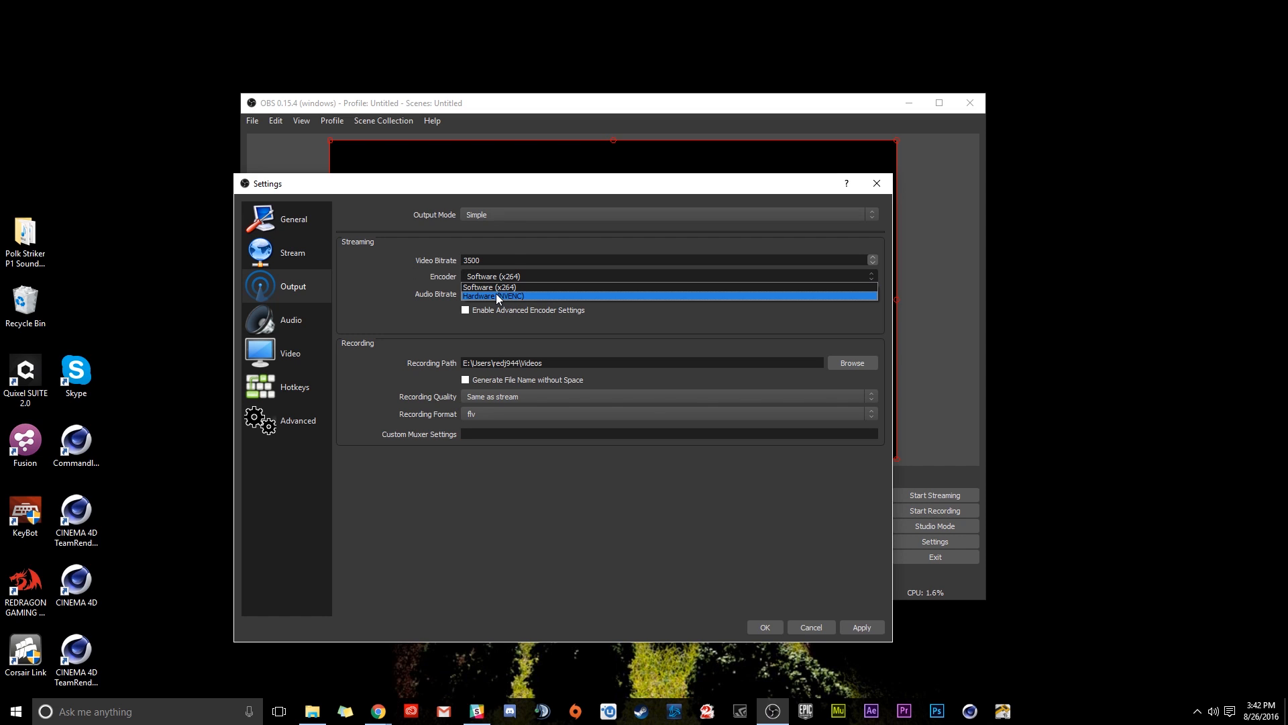
{"action": "left_click", "coordinate": [479, 287]}
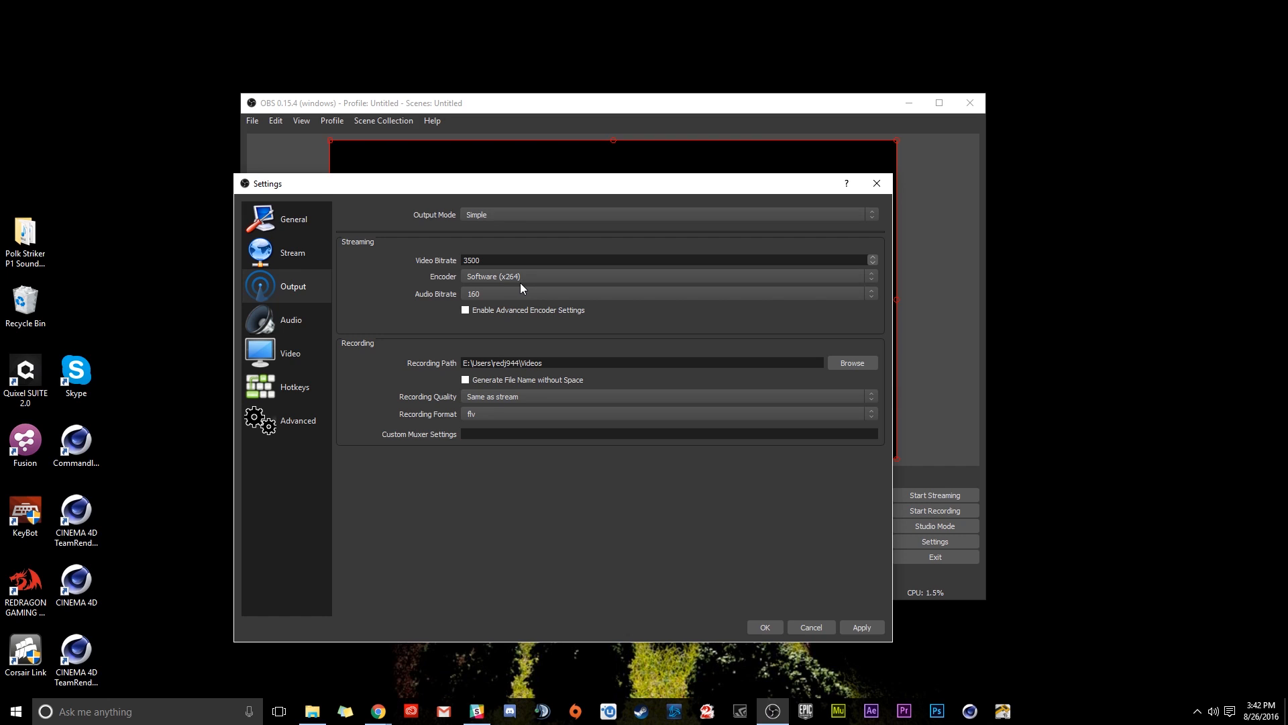
{"action": "left_click", "coordinate": [487, 294]}
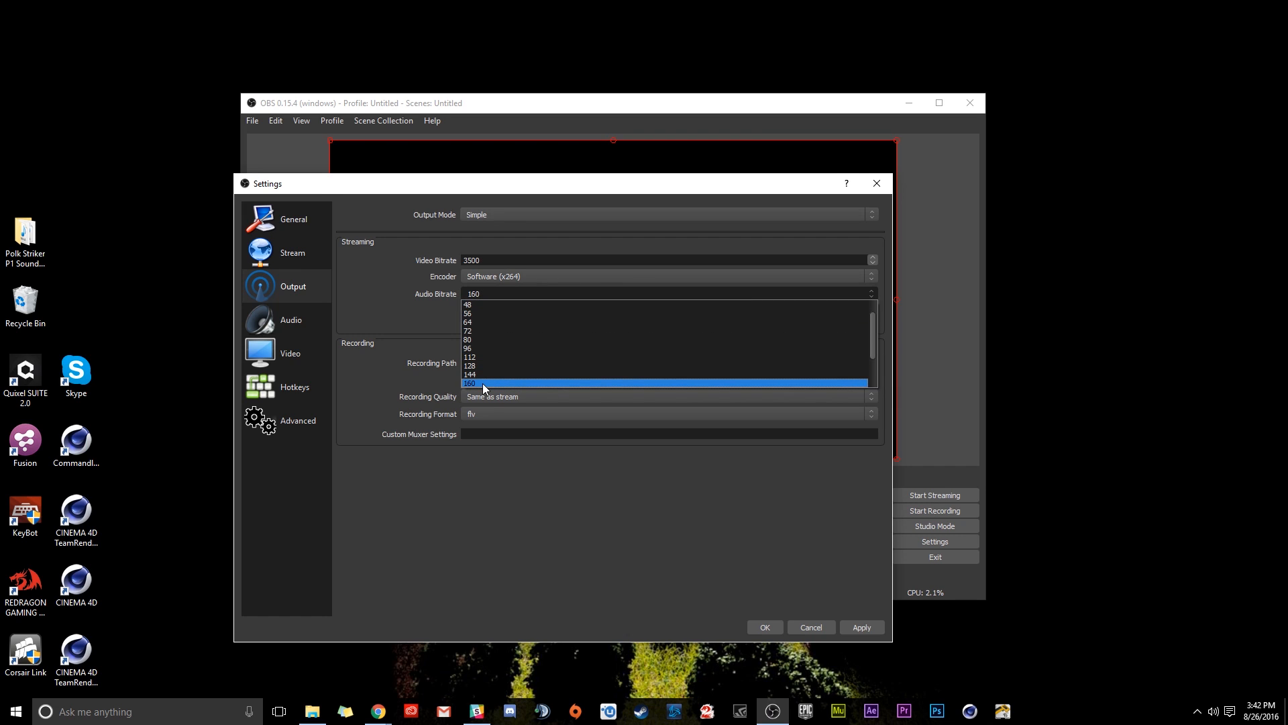
{"action": "left_click", "coordinate": [483, 384]}
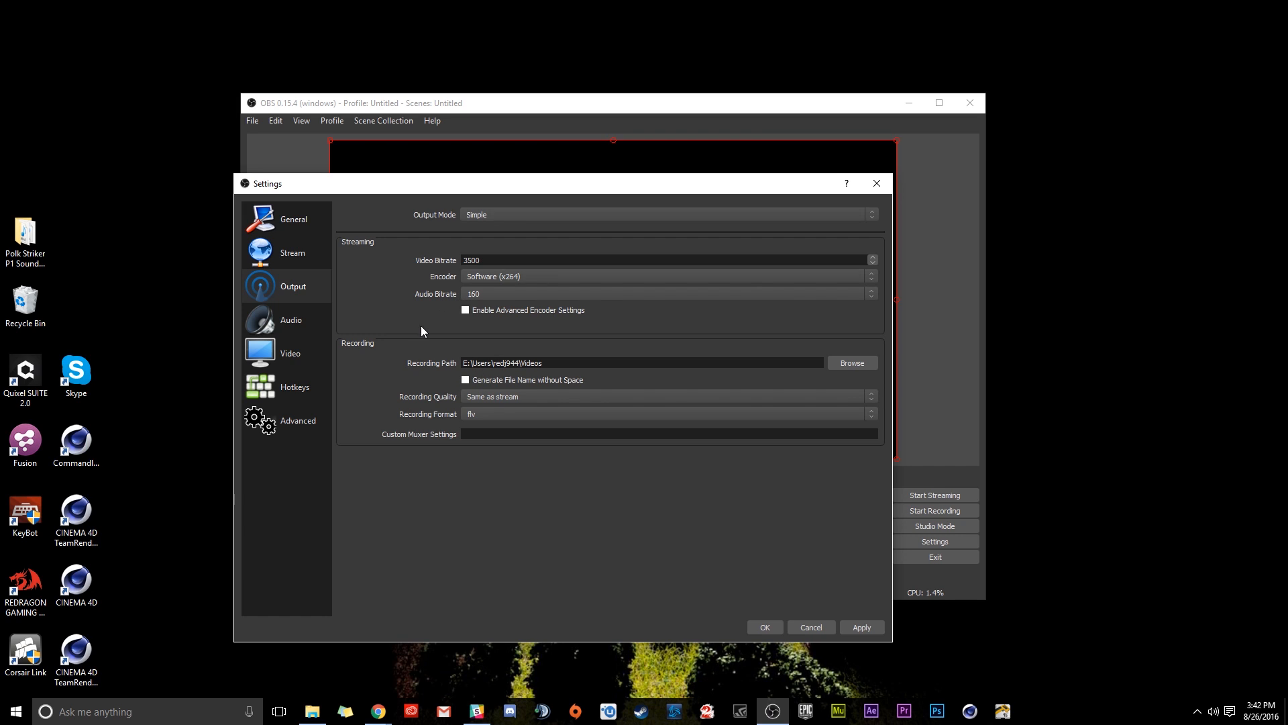
Examine the encoder presets offered by the advanced encoder settings and turn those advanced settings back off
{"action": "left_click", "coordinate": [464, 311]}
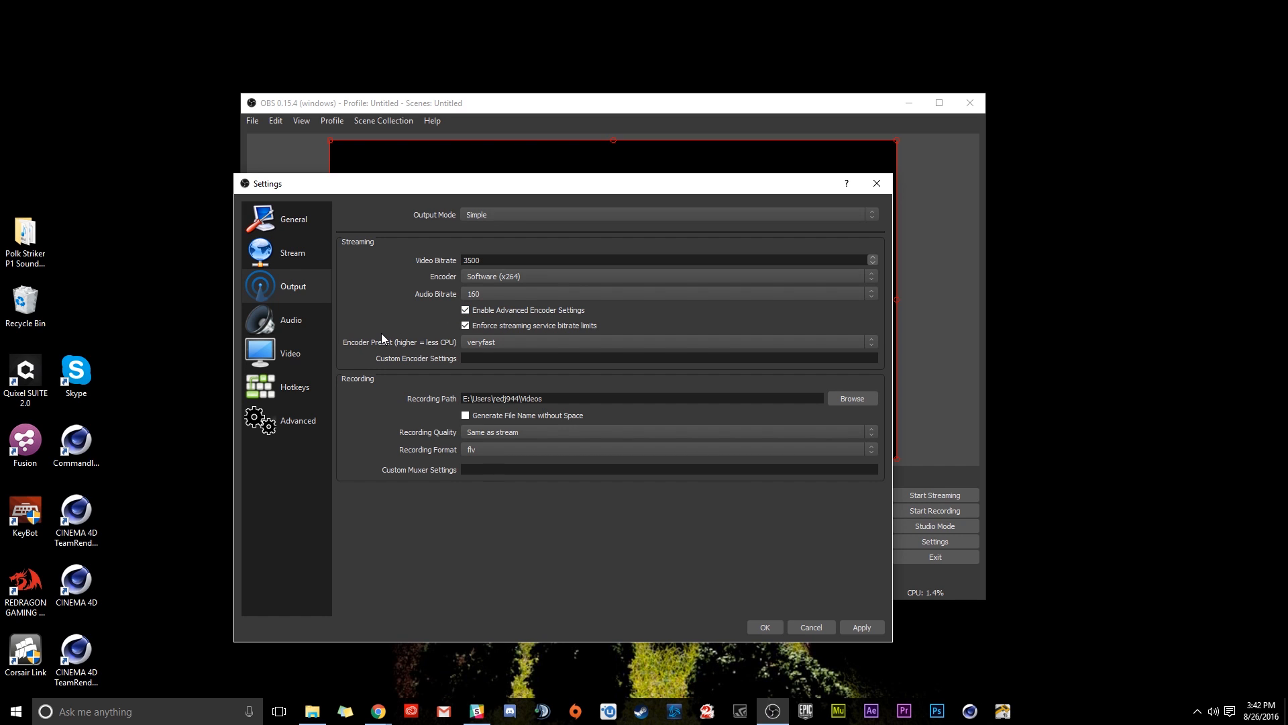
{"action": "left_click", "coordinate": [487, 343]}
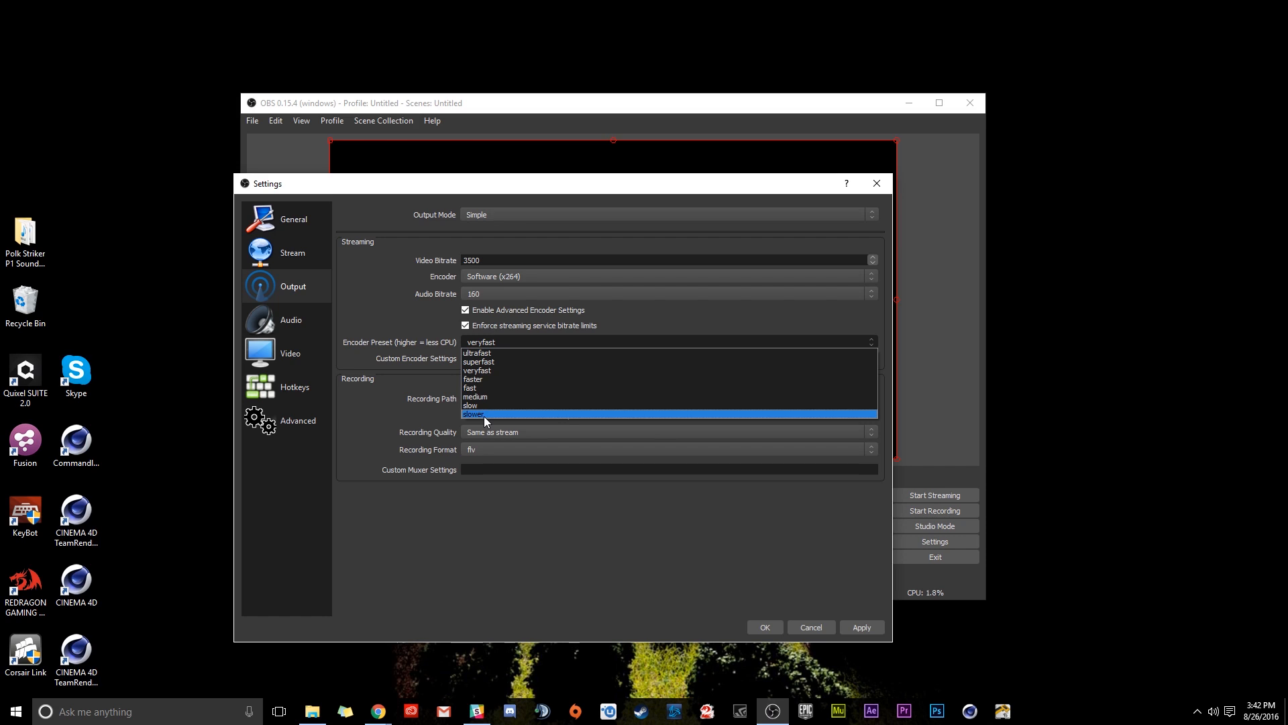
{"action": "left_click", "coordinate": [509, 375]}
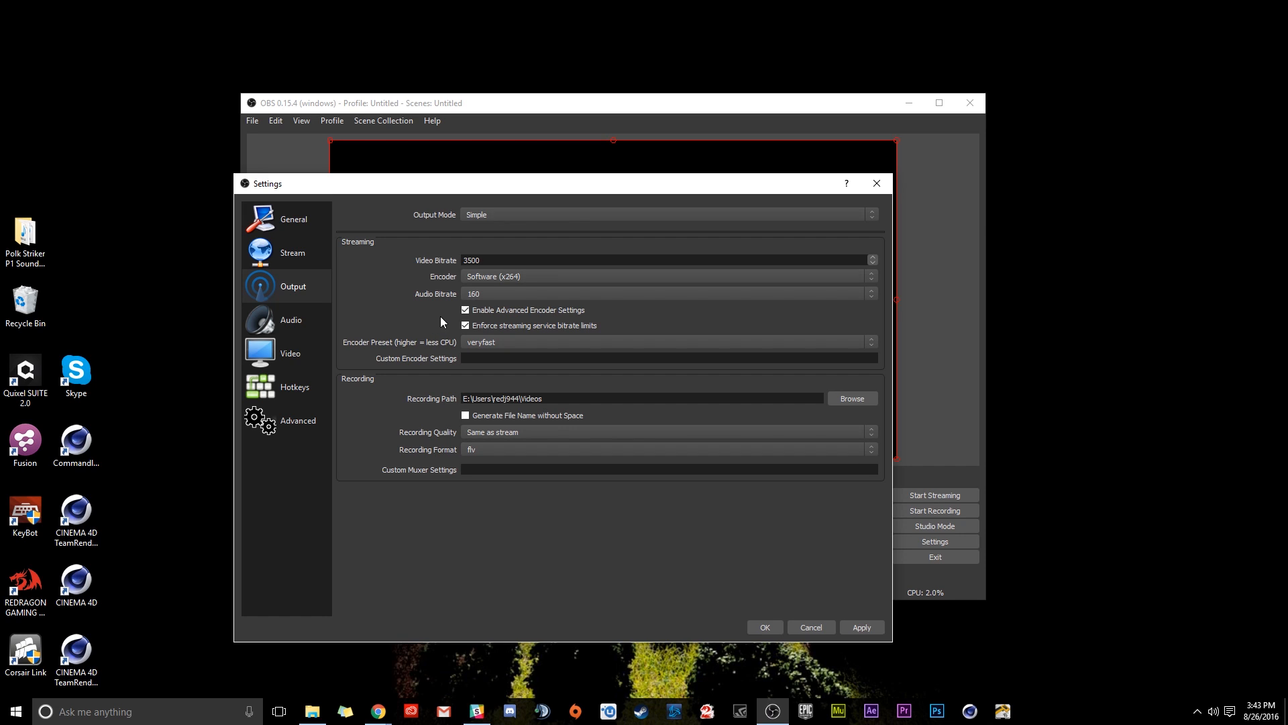
{"action": "left_click", "coordinate": [471, 343]}
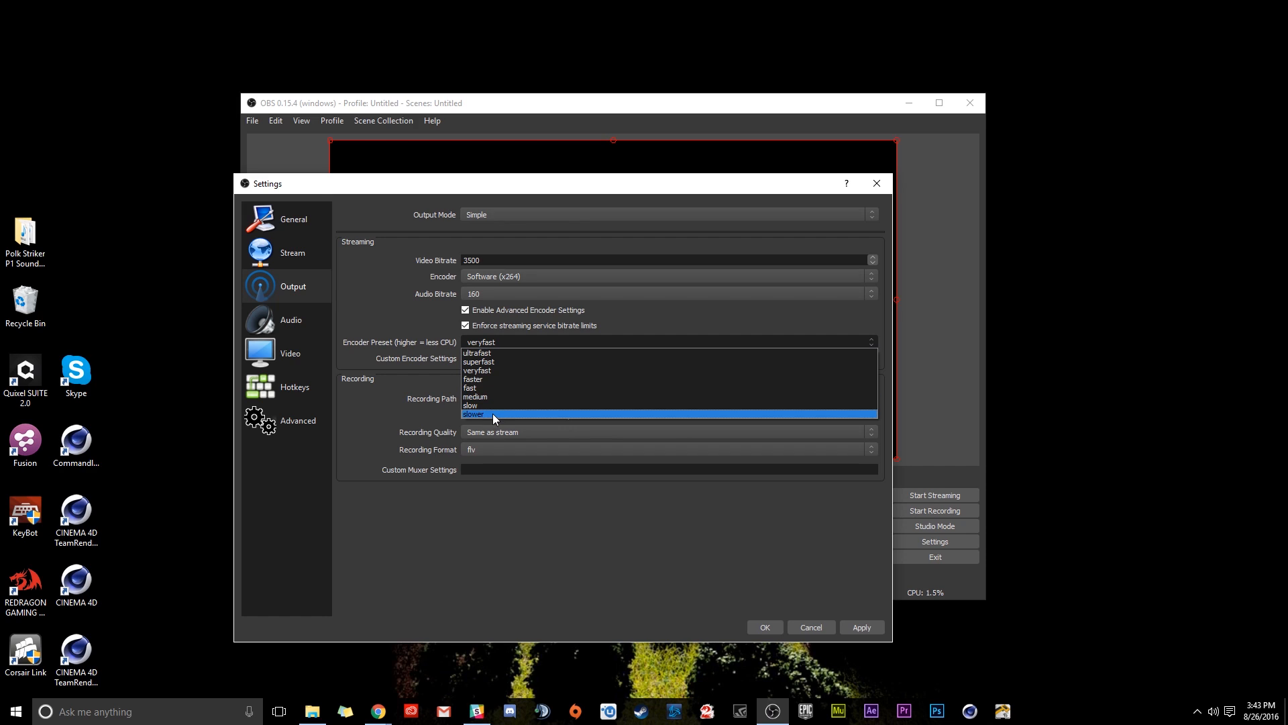
{"action": "left_click", "coordinate": [433, 325]}
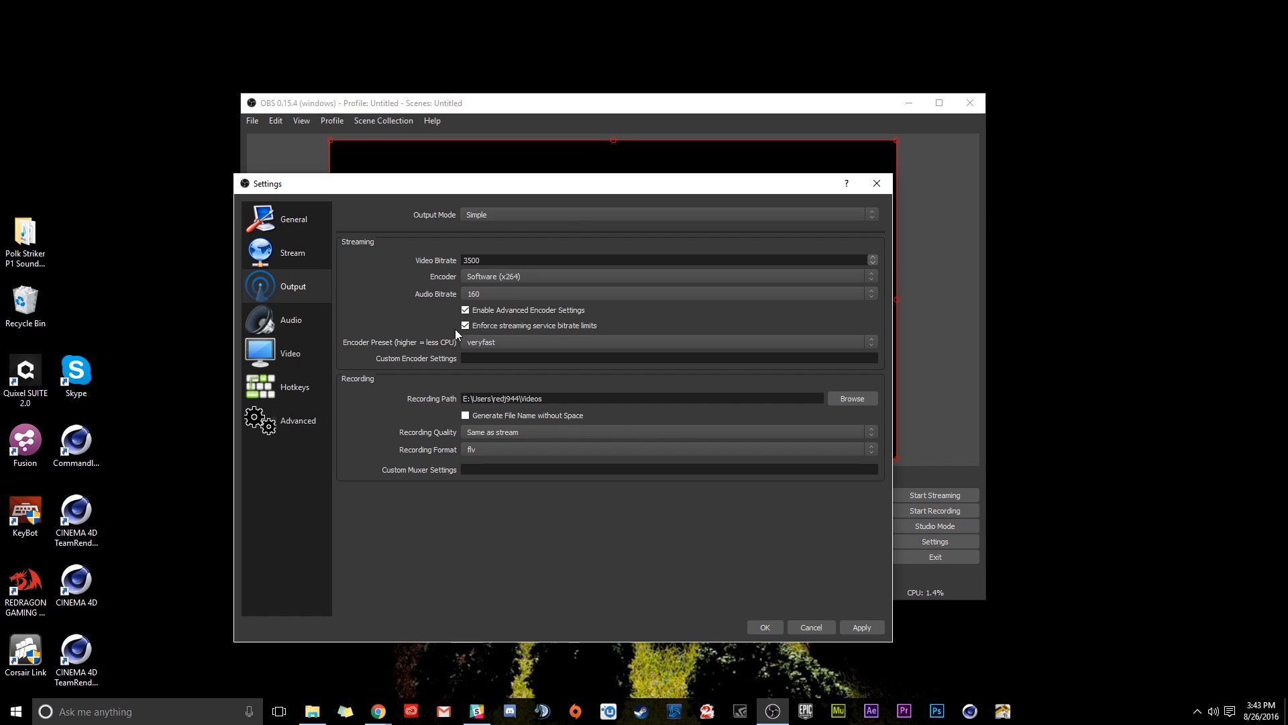
{"action": "left_click", "coordinate": [465, 310]}
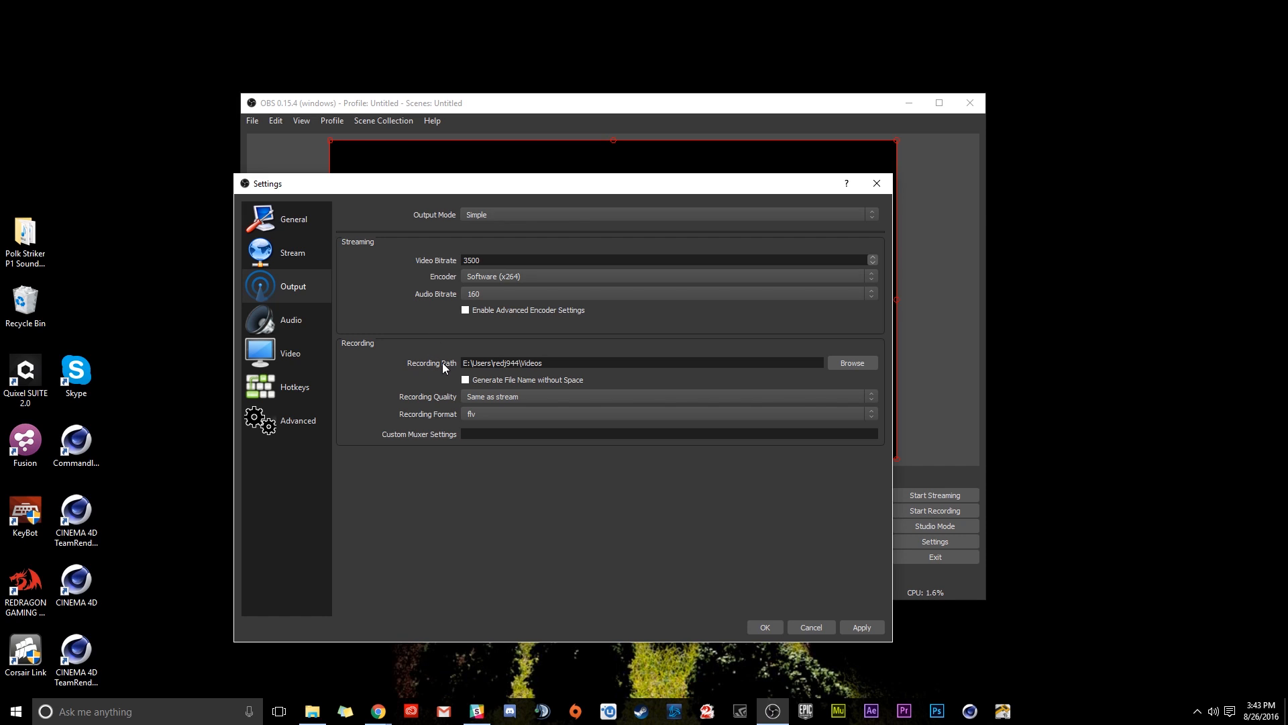
Set the recording path to the OBS Recordings folder inside Videos, Video Files, Game Videos
{"action": "left_click", "coordinate": [851, 362]}
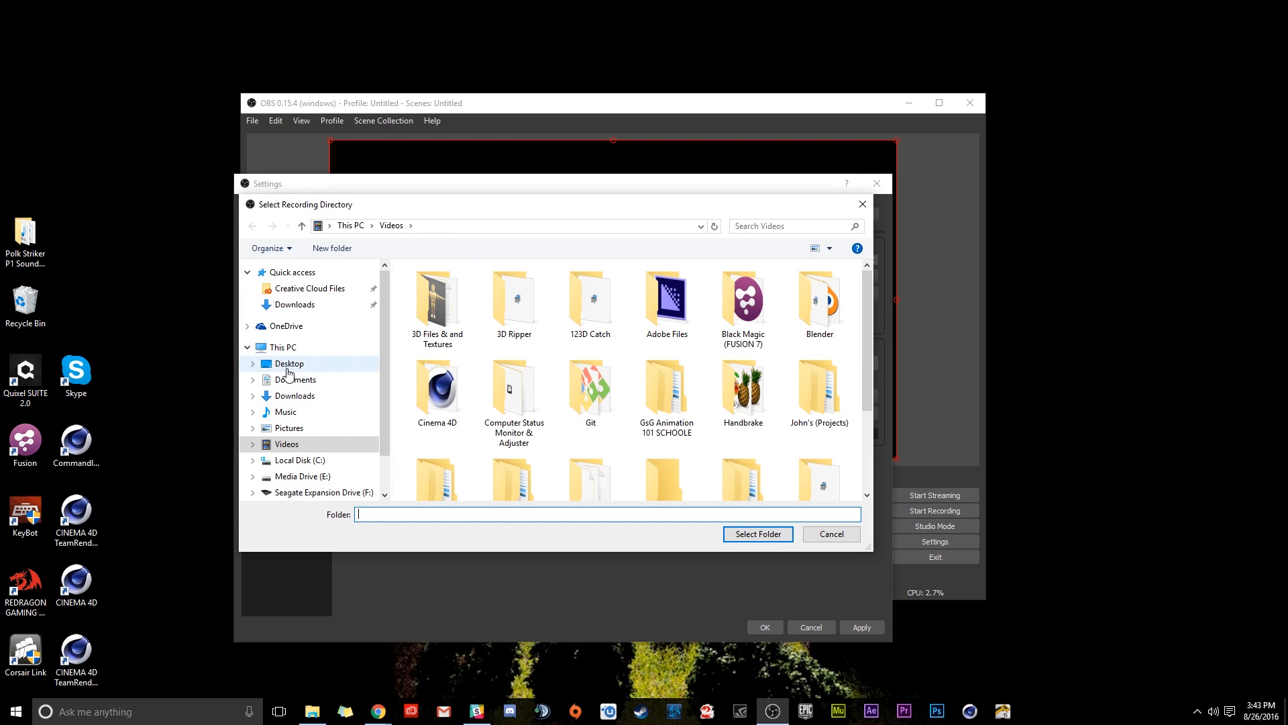
{"action": "left_click", "coordinate": [313, 443]}
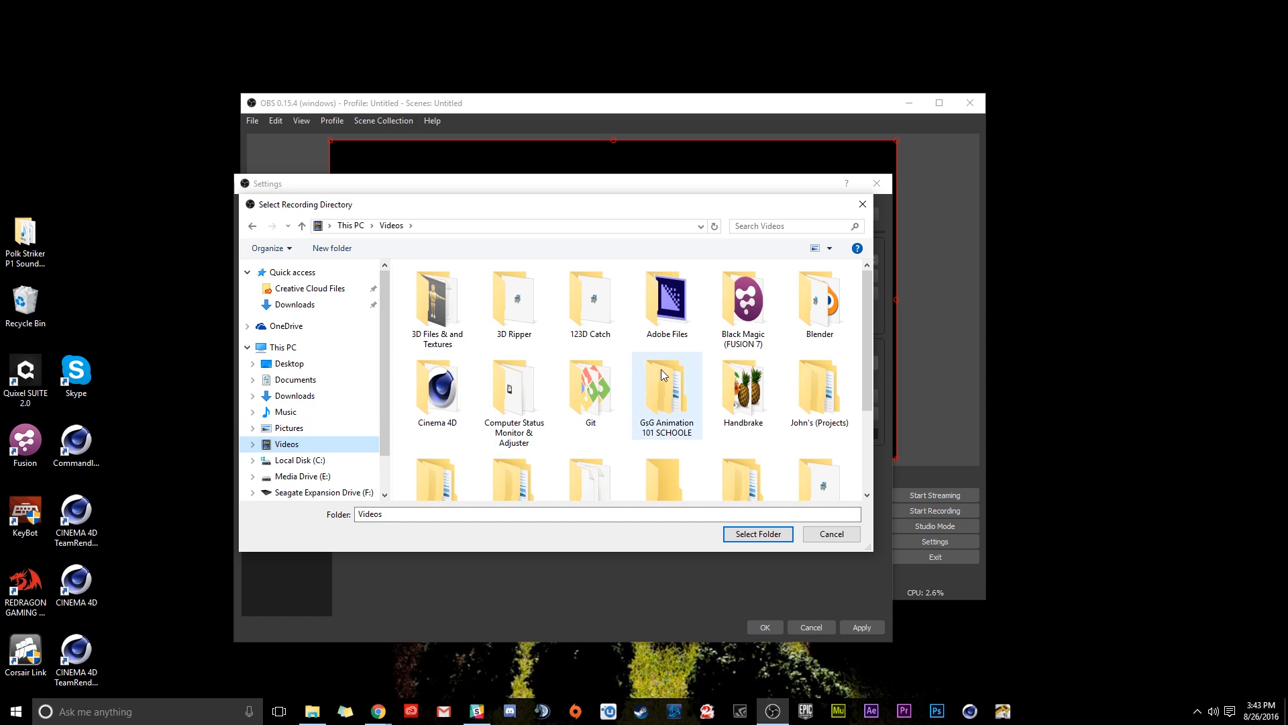
{"action": "scroll", "coordinate": [767, 366], "scroll_direction": "down", "scroll_amount": 1}
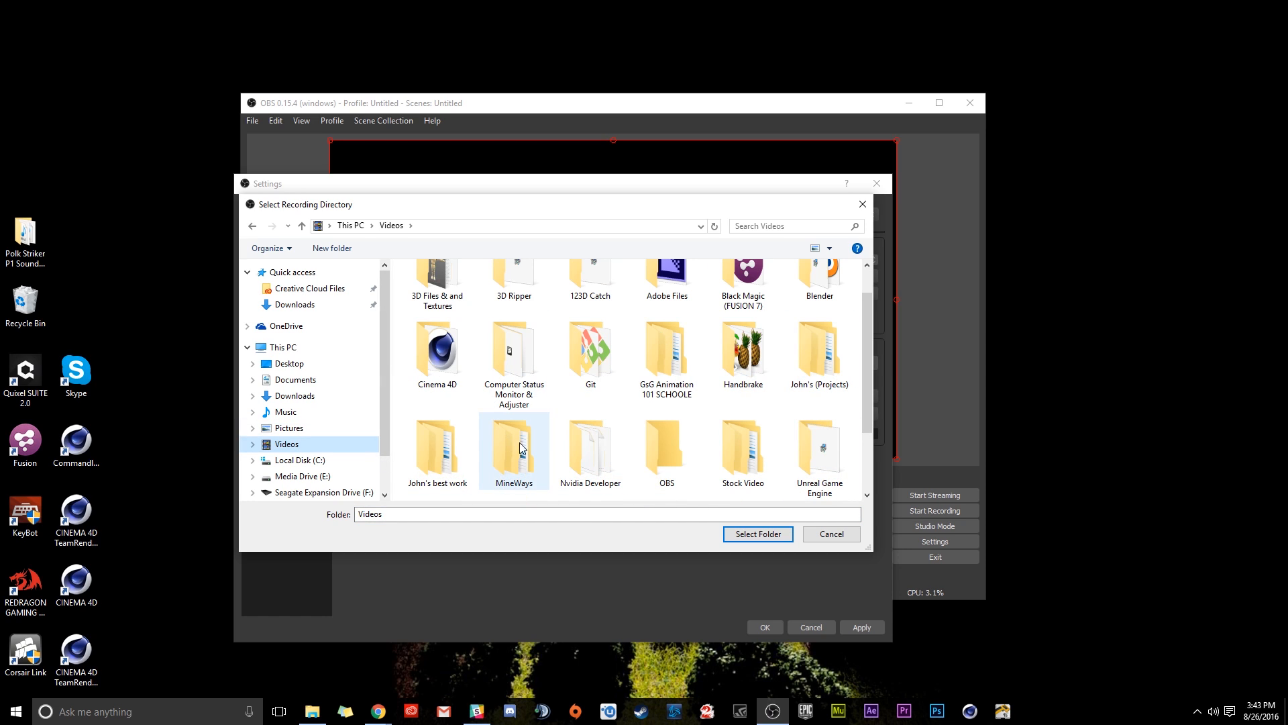
{"action": "scroll", "coordinate": [785, 423], "scroll_direction": "down", "scroll_amount": 3}
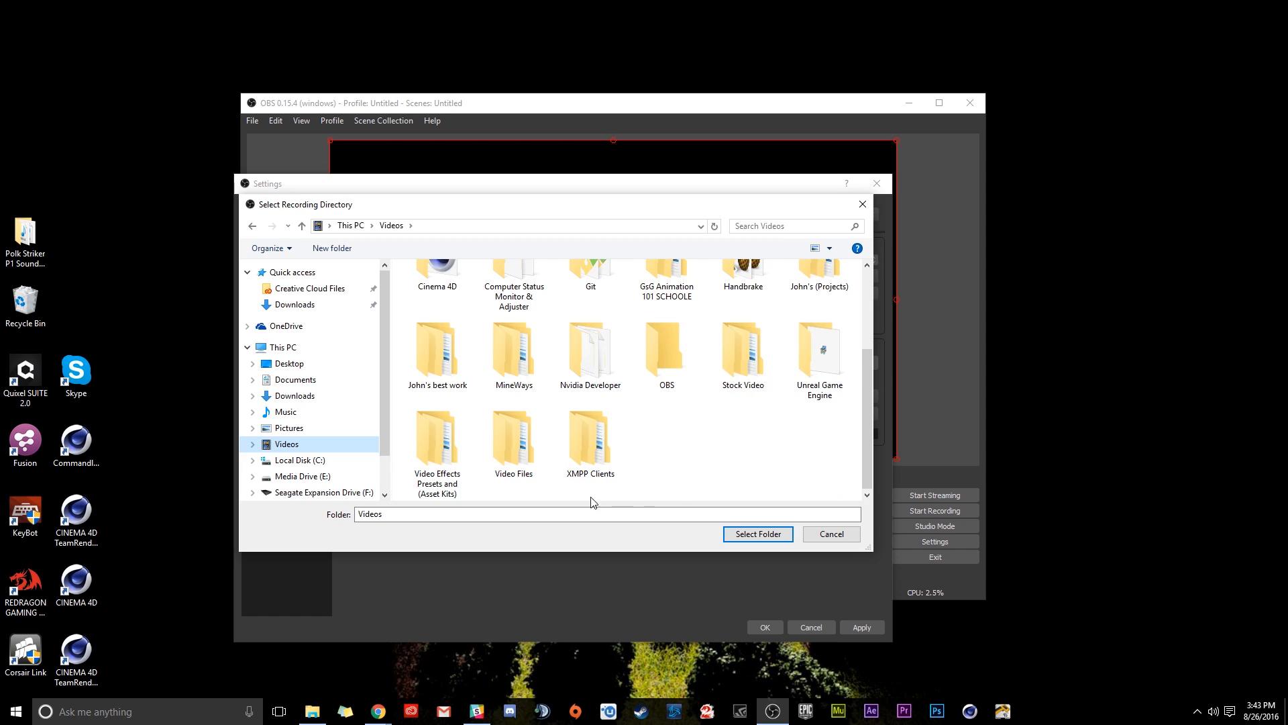
{"action": "left_click", "coordinate": [517, 444]}
{"action": "double_click", "coordinate": [514, 444]}
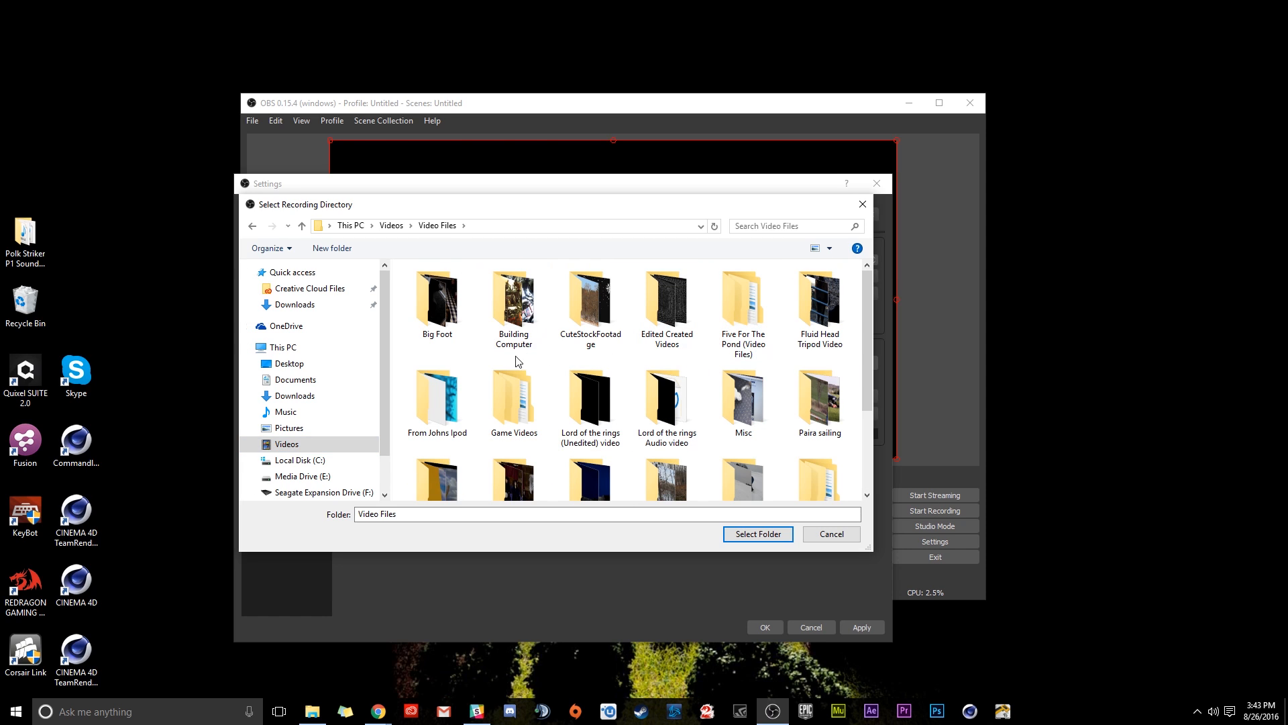
{"action": "double_click", "coordinate": [524, 399]}
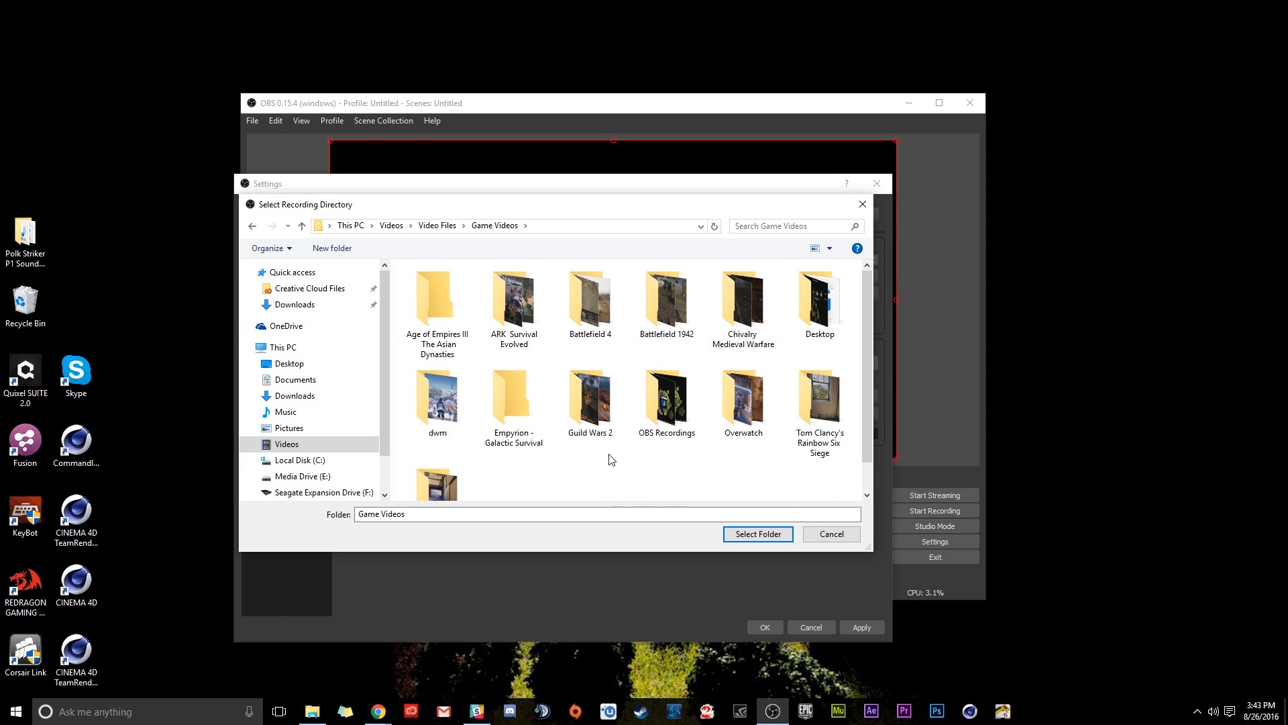
{"action": "scroll", "coordinate": [702, 439], "scroll_direction": "down", "scroll_amount": 1}
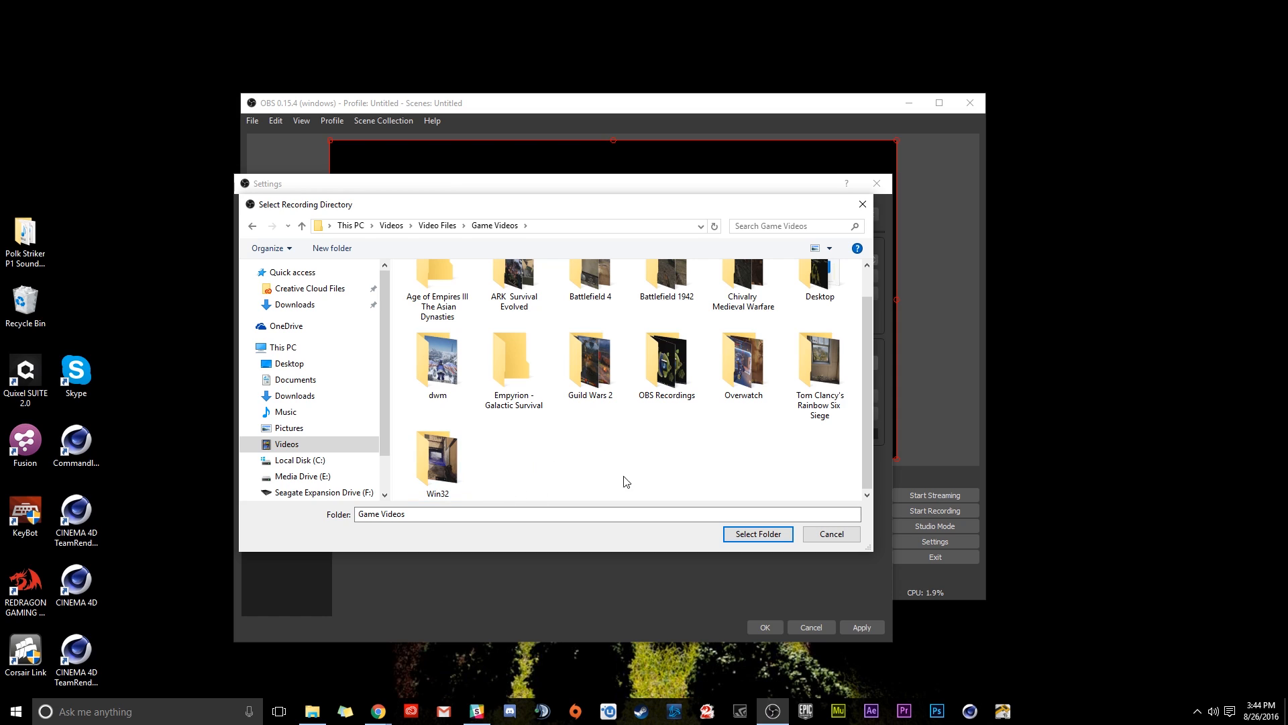
{"action": "scroll", "coordinate": [724, 482], "scroll_direction": "up", "scroll_amount": 1}
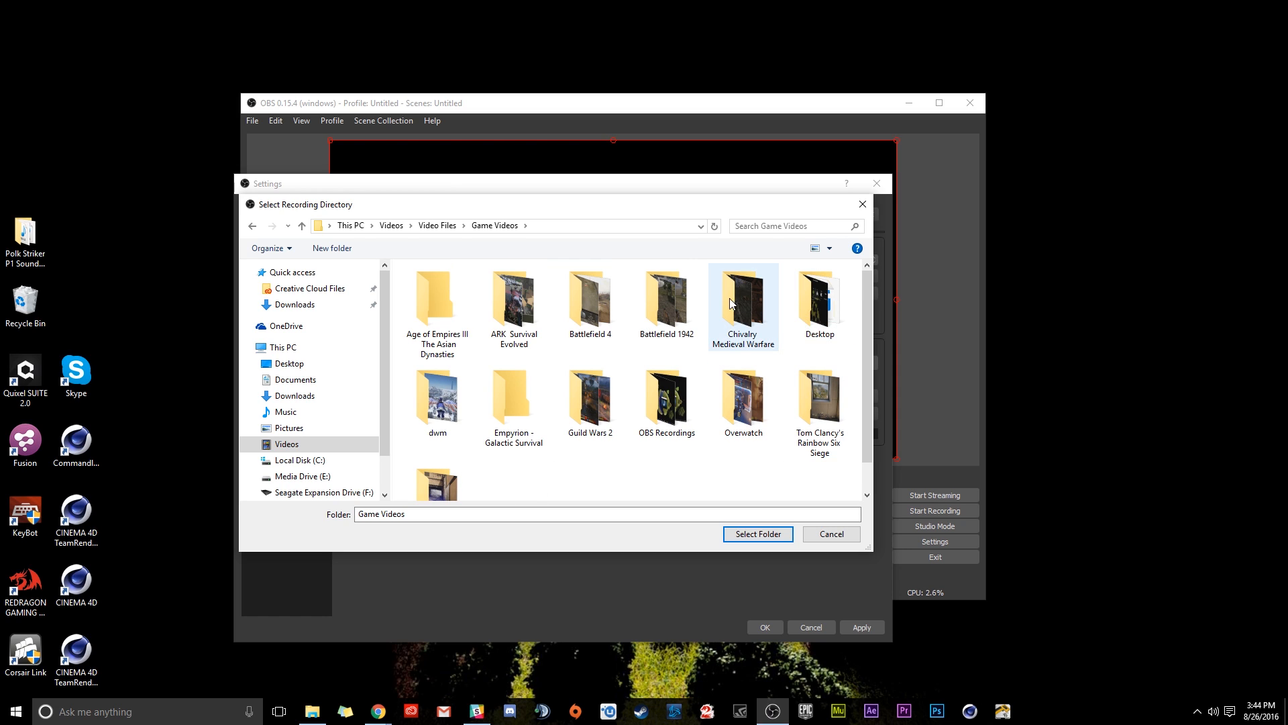
{"action": "scroll", "coordinate": [436, 463], "scroll_direction": "down", "scroll_amount": 1}
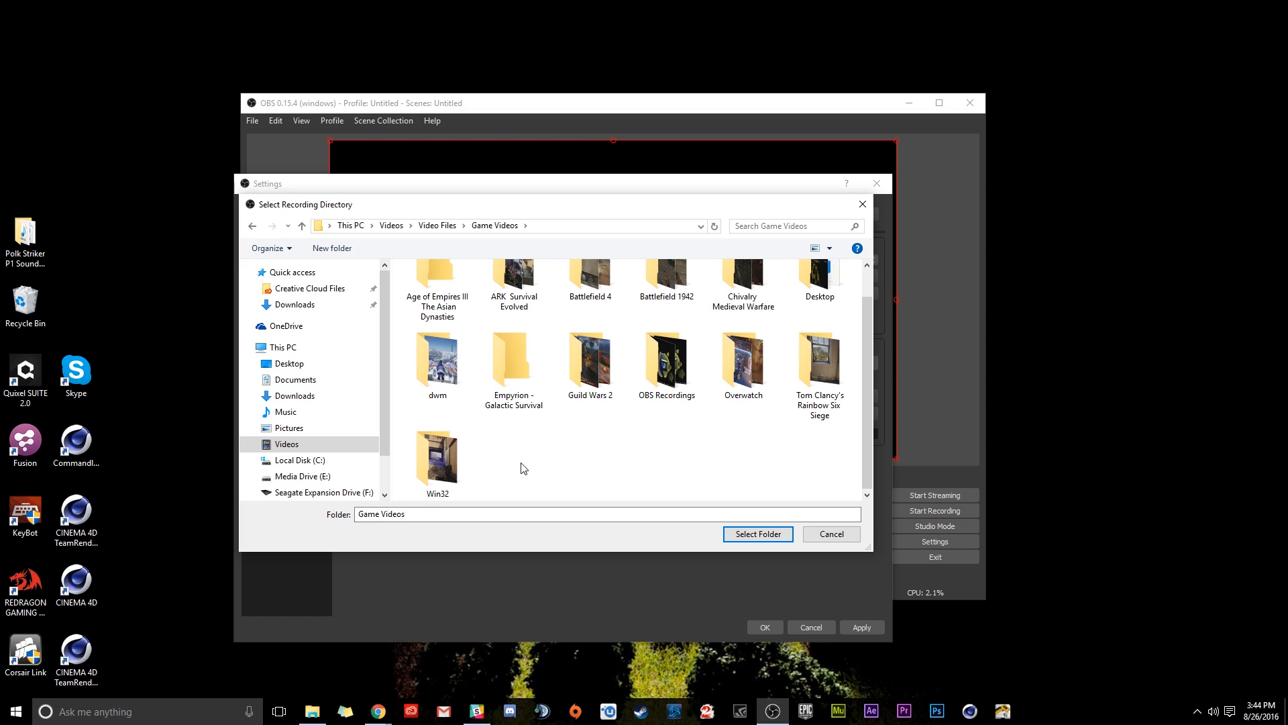
{"action": "left_click", "coordinate": [667, 364]}
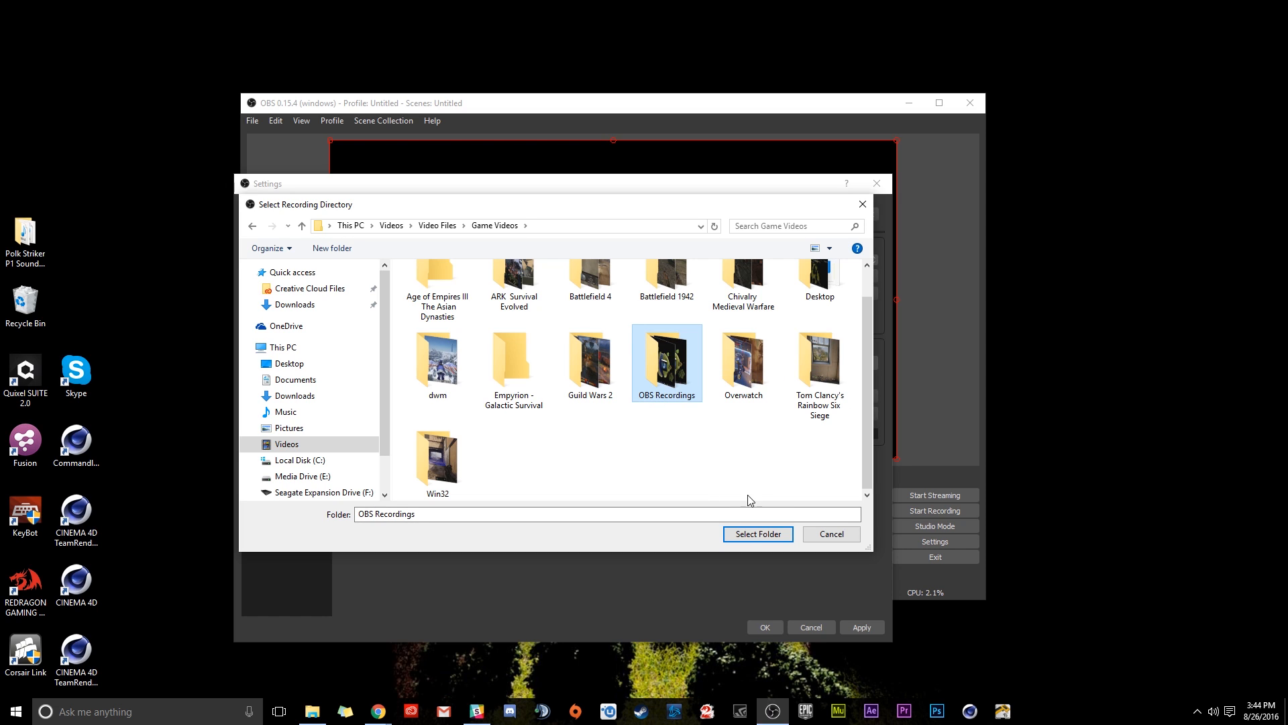
{"action": "left_click", "coordinate": [747, 534]}
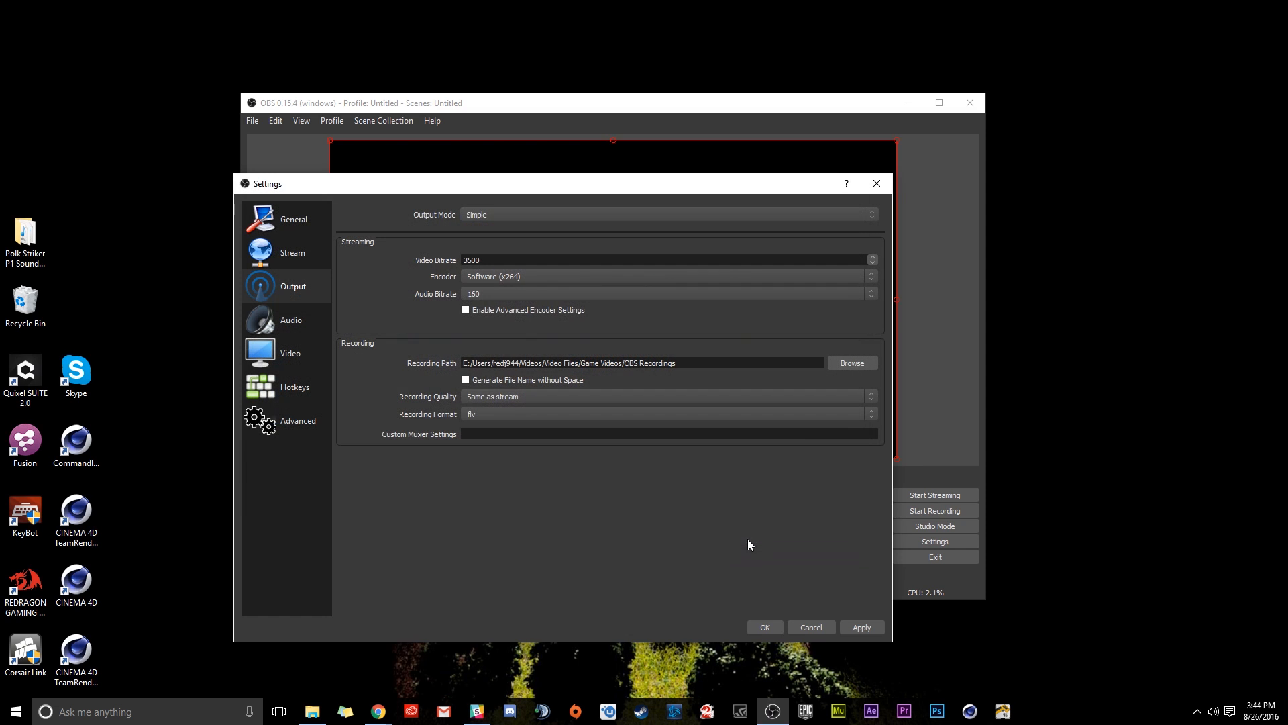
Set the recording format to mp4
{"action": "left_click", "coordinate": [493, 415]}
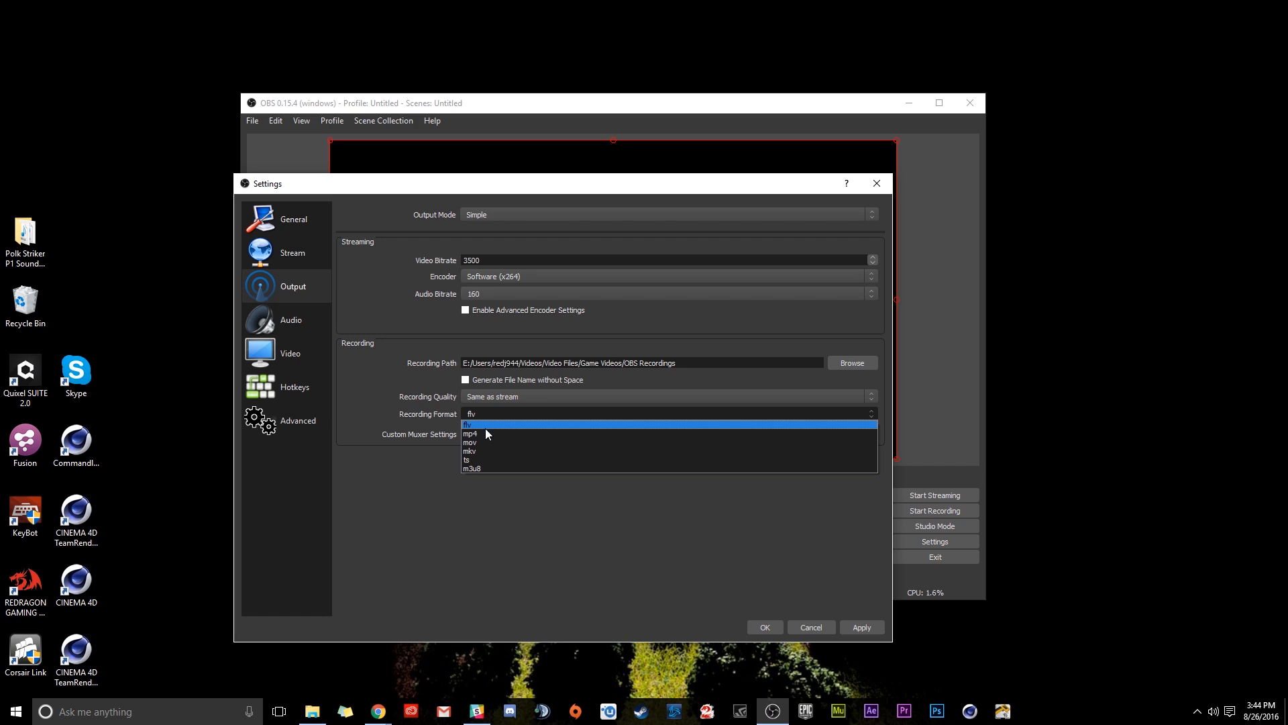
{"action": "left_click", "coordinate": [486, 431]}
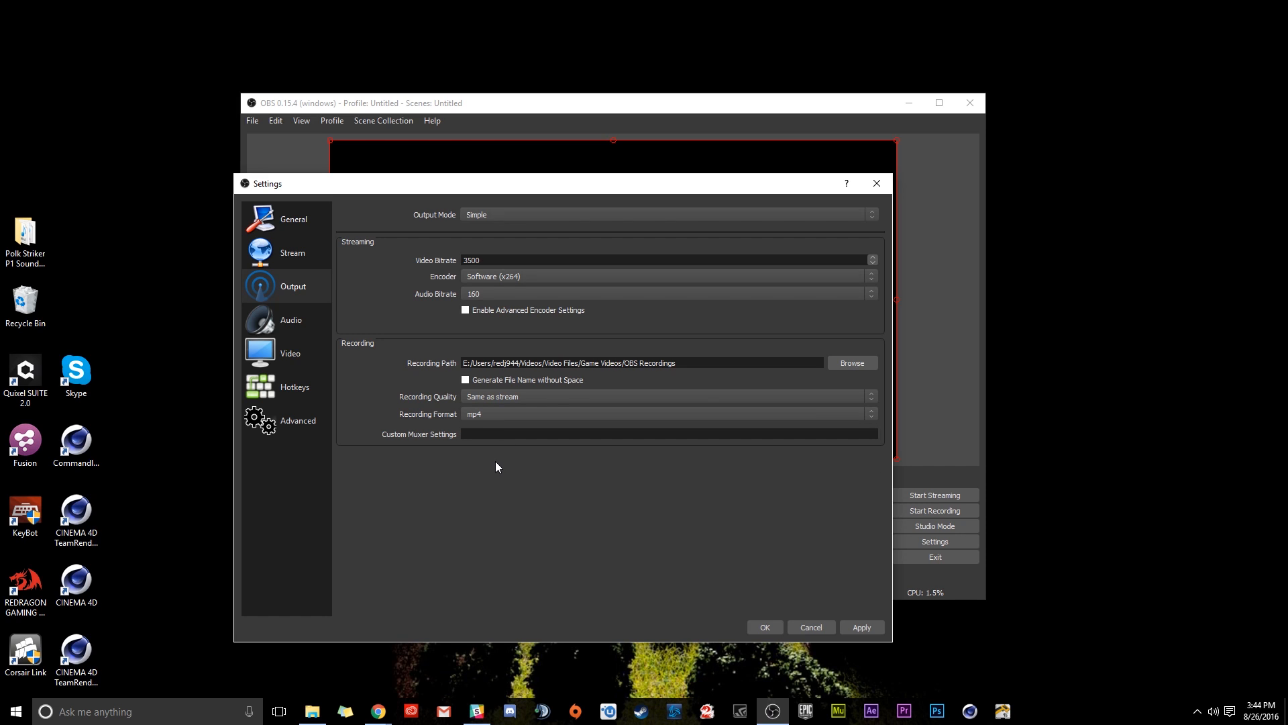
{"action": "left_click", "coordinate": [494, 411]}
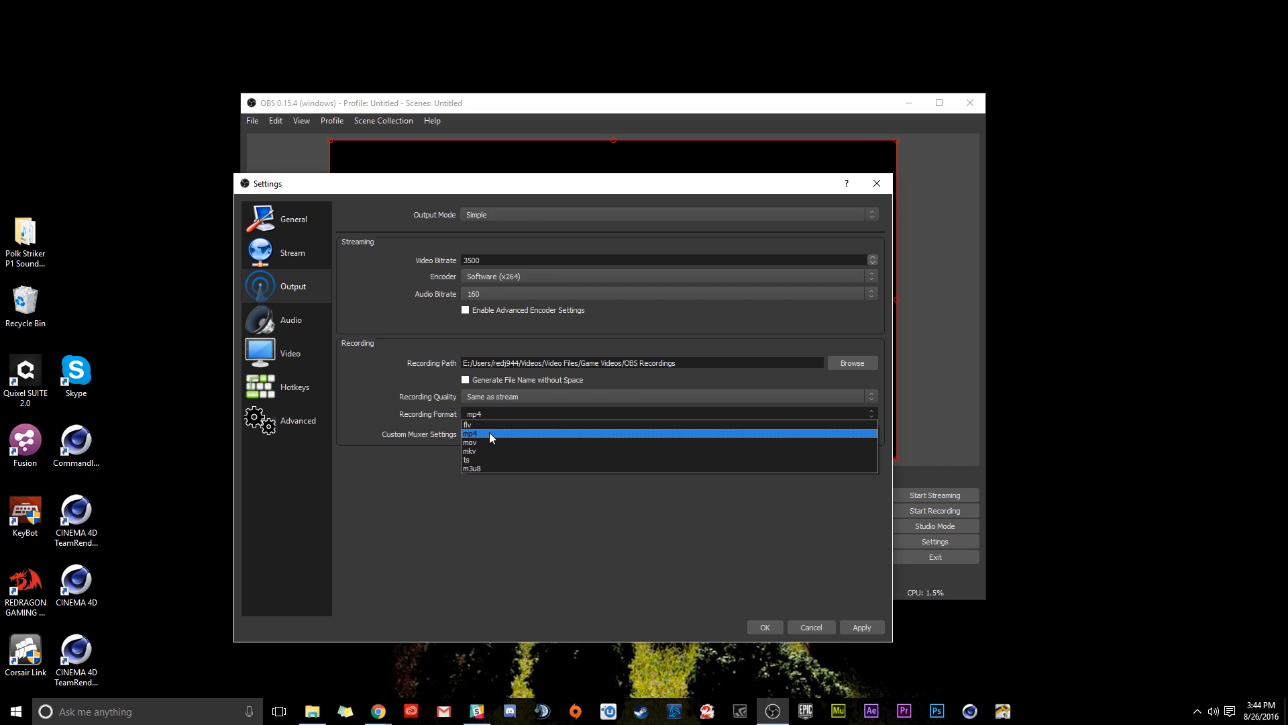
{"action": "left_click", "coordinate": [489, 433]}
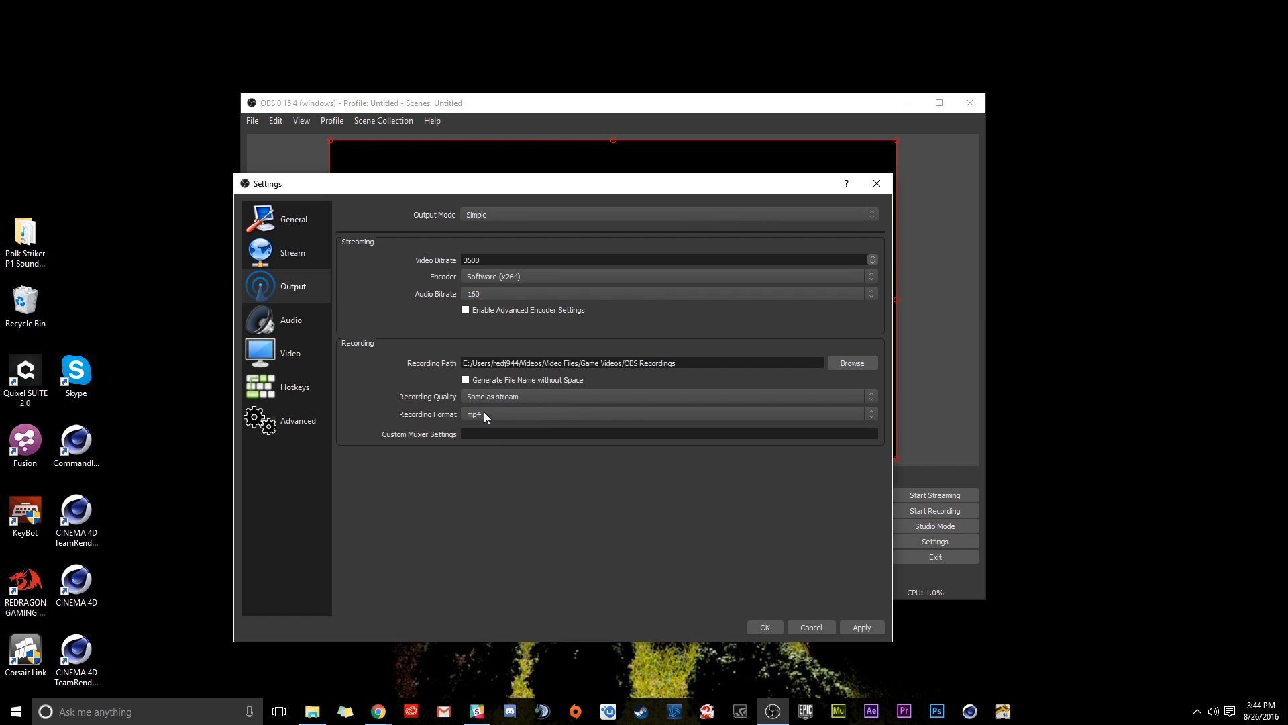
{"action": "left_click", "coordinate": [485, 413]}
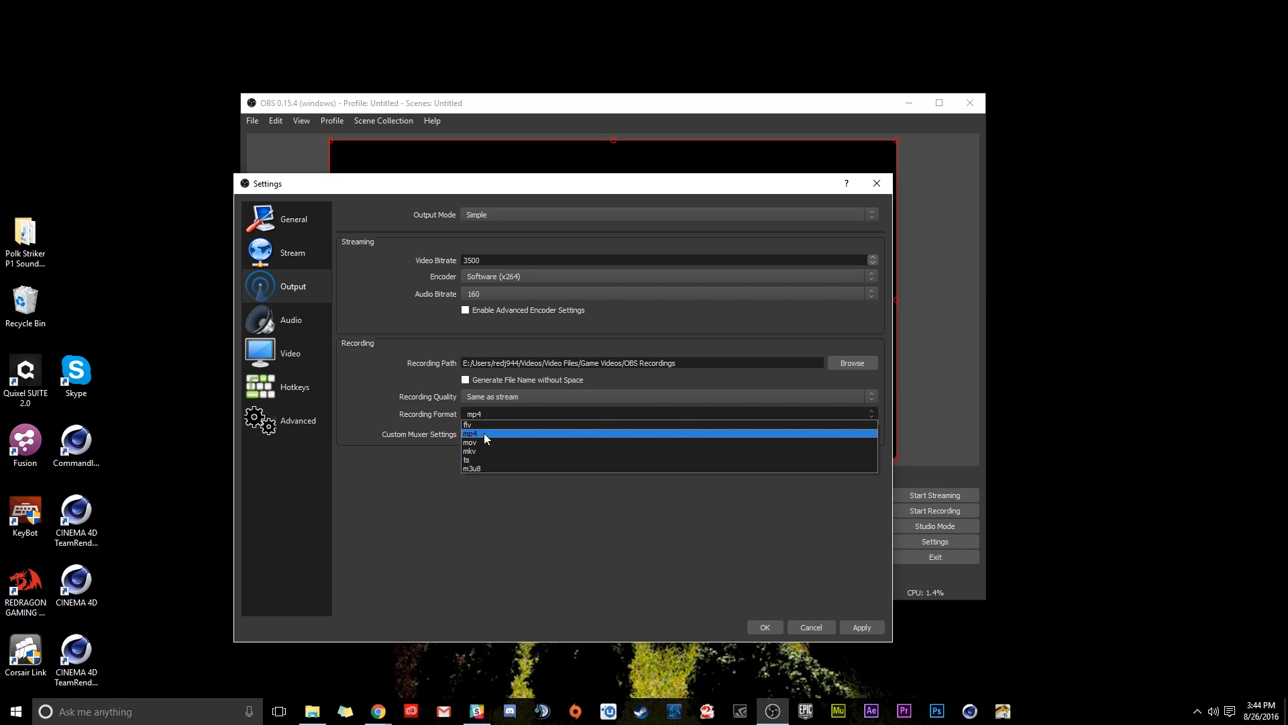
{"action": "left_click", "coordinate": [484, 434]}
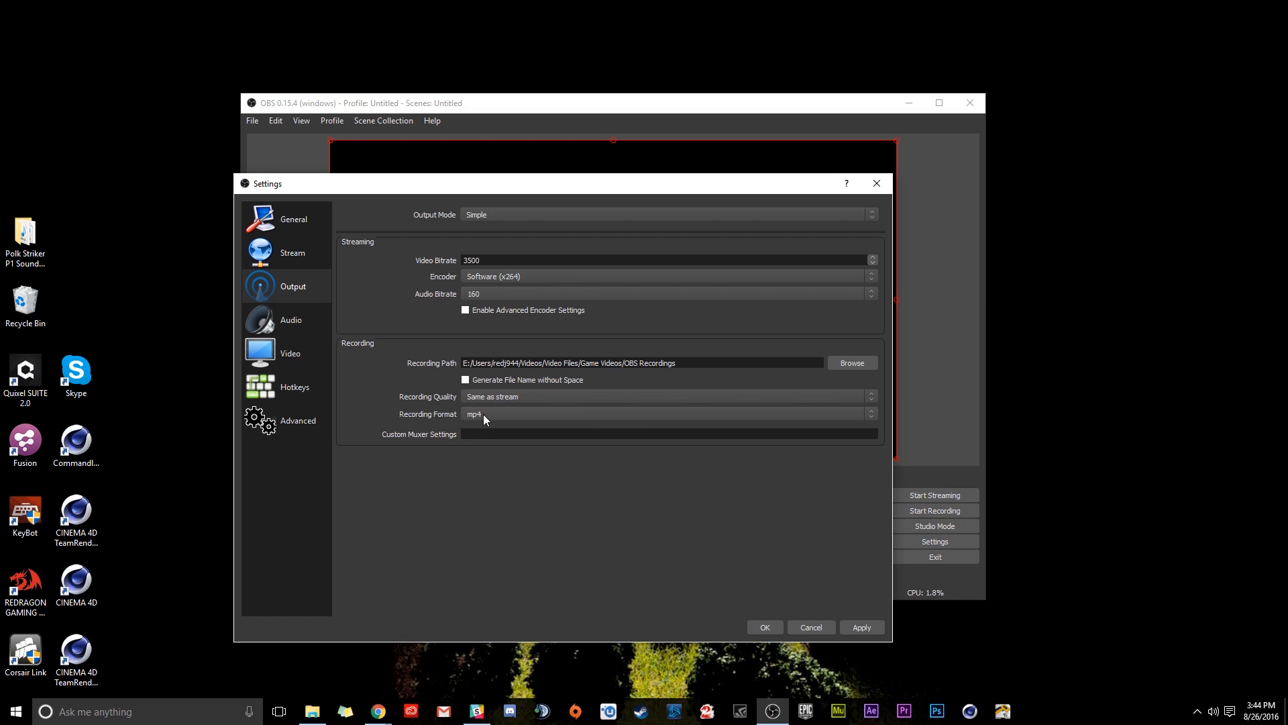
Review the recording quality options and choose Same as stream
{"action": "left_click", "coordinate": [499, 400]}
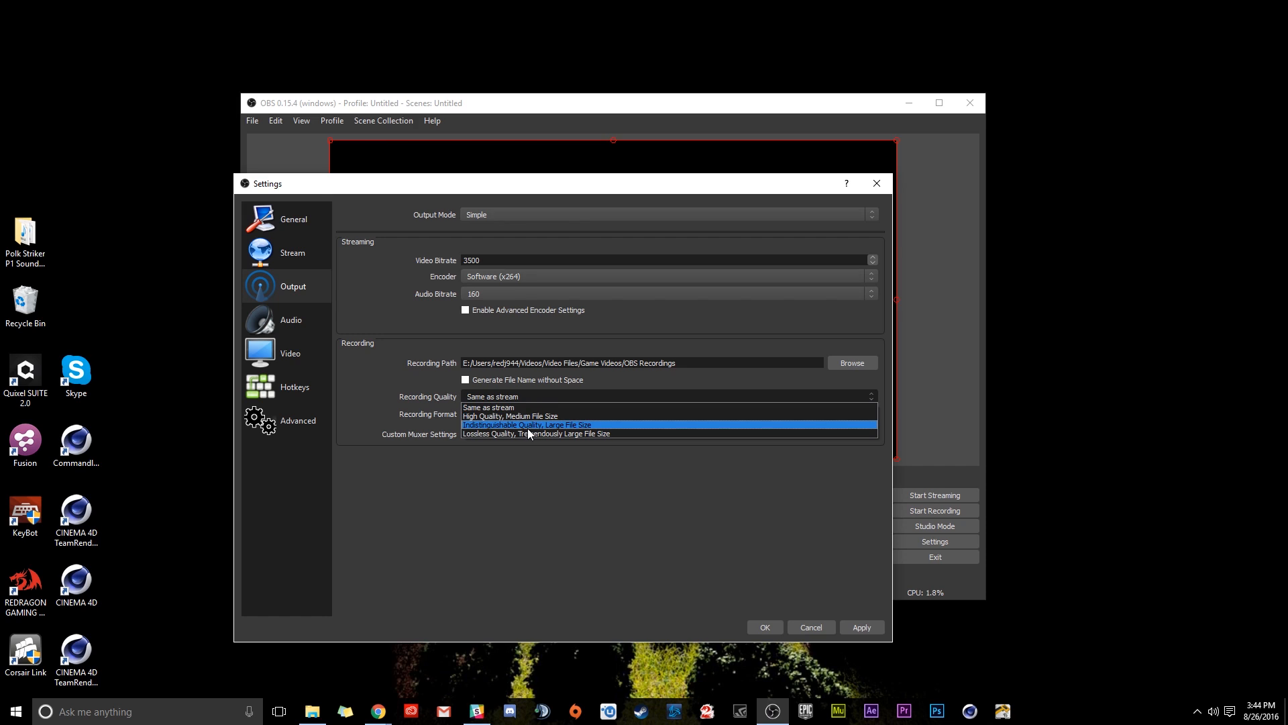
{"action": "left_click", "coordinate": [483, 397]}
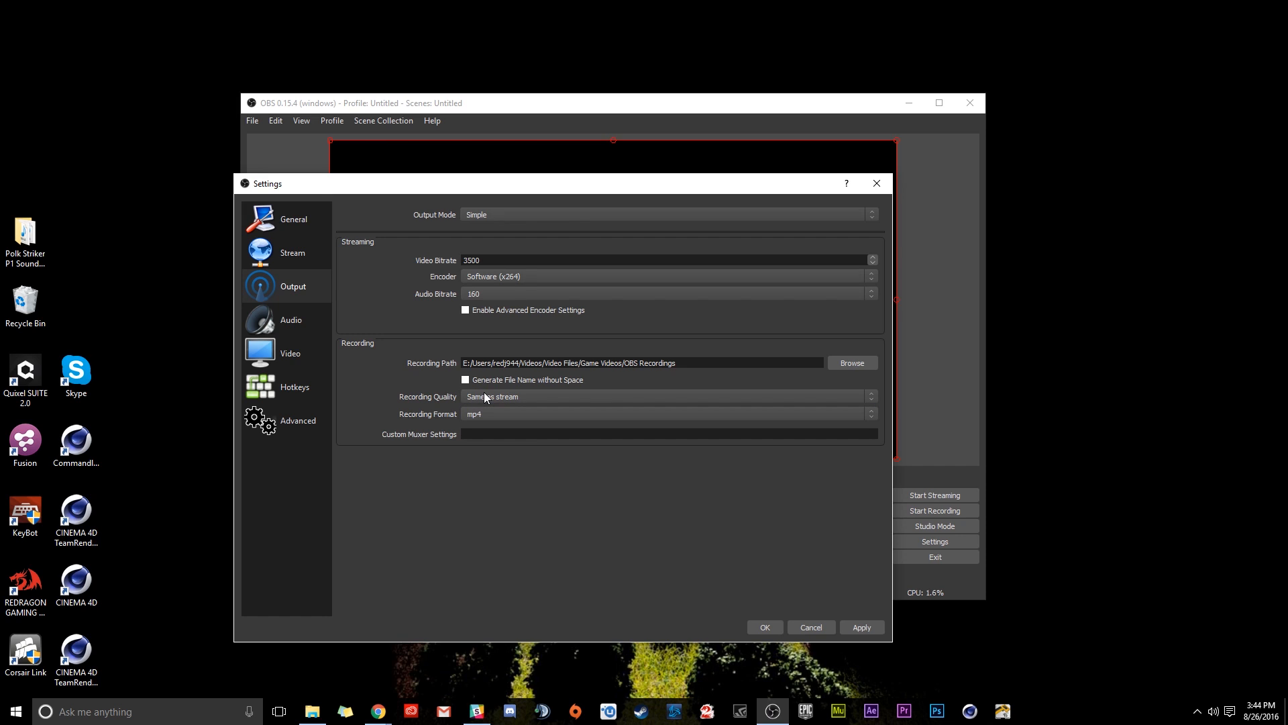
{"action": "left_click", "coordinate": [484, 395]}
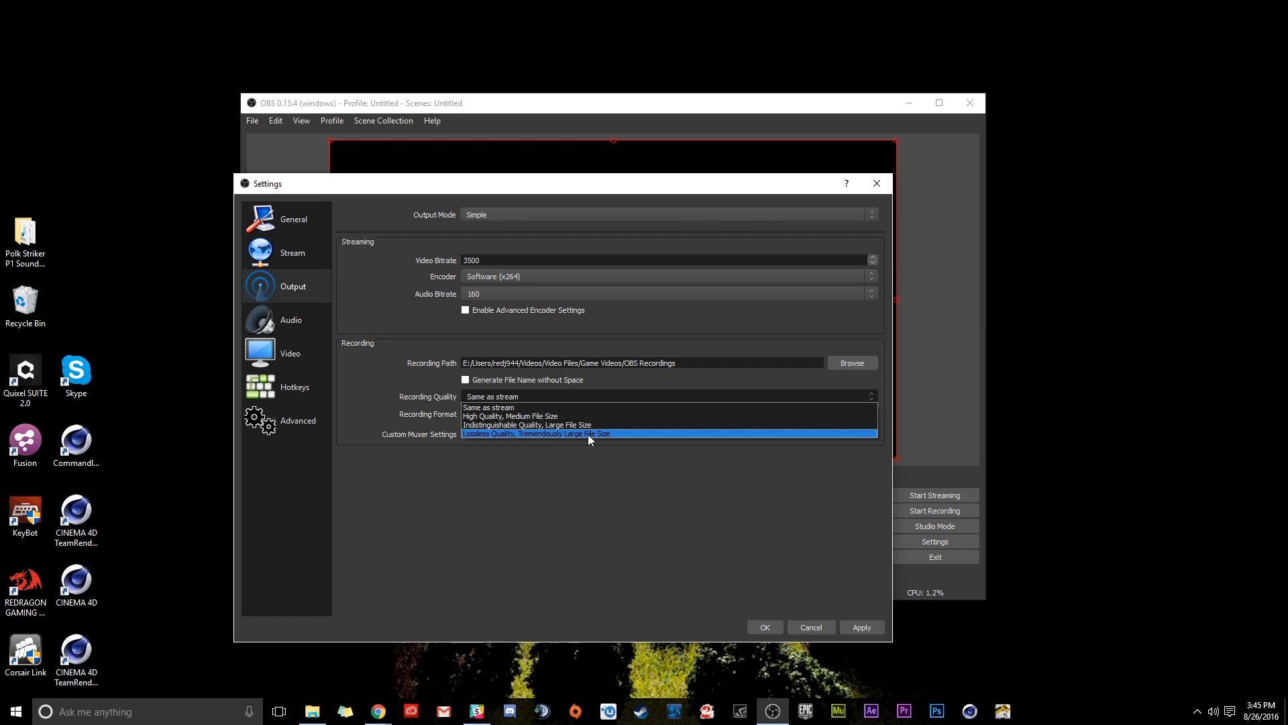
{"action": "left_click", "coordinate": [529, 406]}
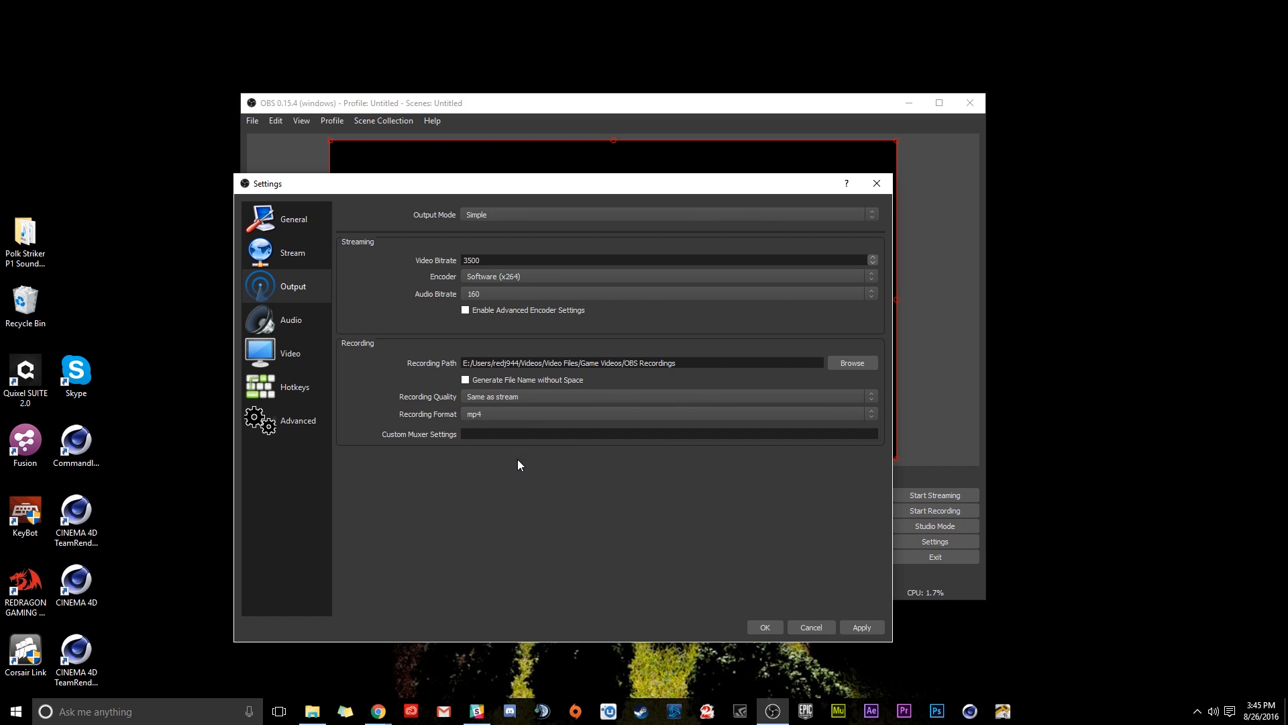
Enable push-to-talk for the Mic/Aux device in the audio settings
{"action": "left_click", "coordinate": [285, 321]}
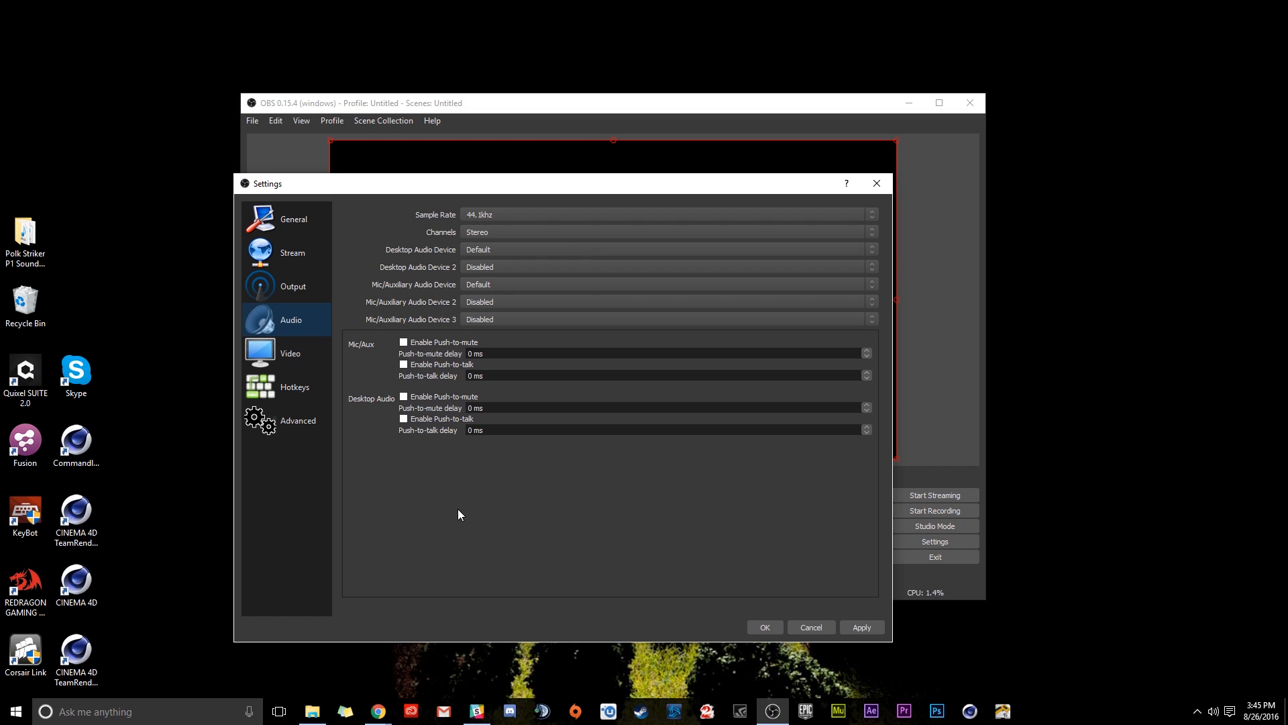
{"action": "left_click", "coordinate": [404, 365]}
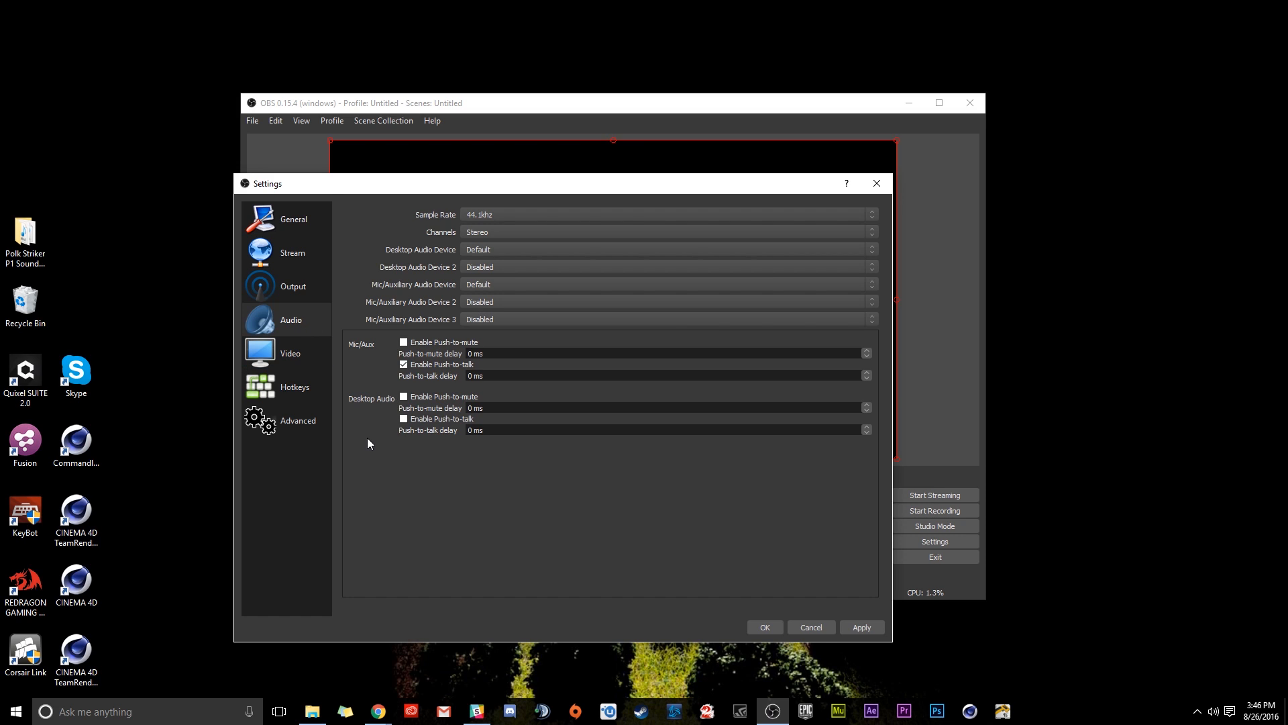
Set both the base canvas resolution and the output scaled resolution to 1920x1080 in the video settings
{"action": "left_click", "coordinate": [313, 349]}
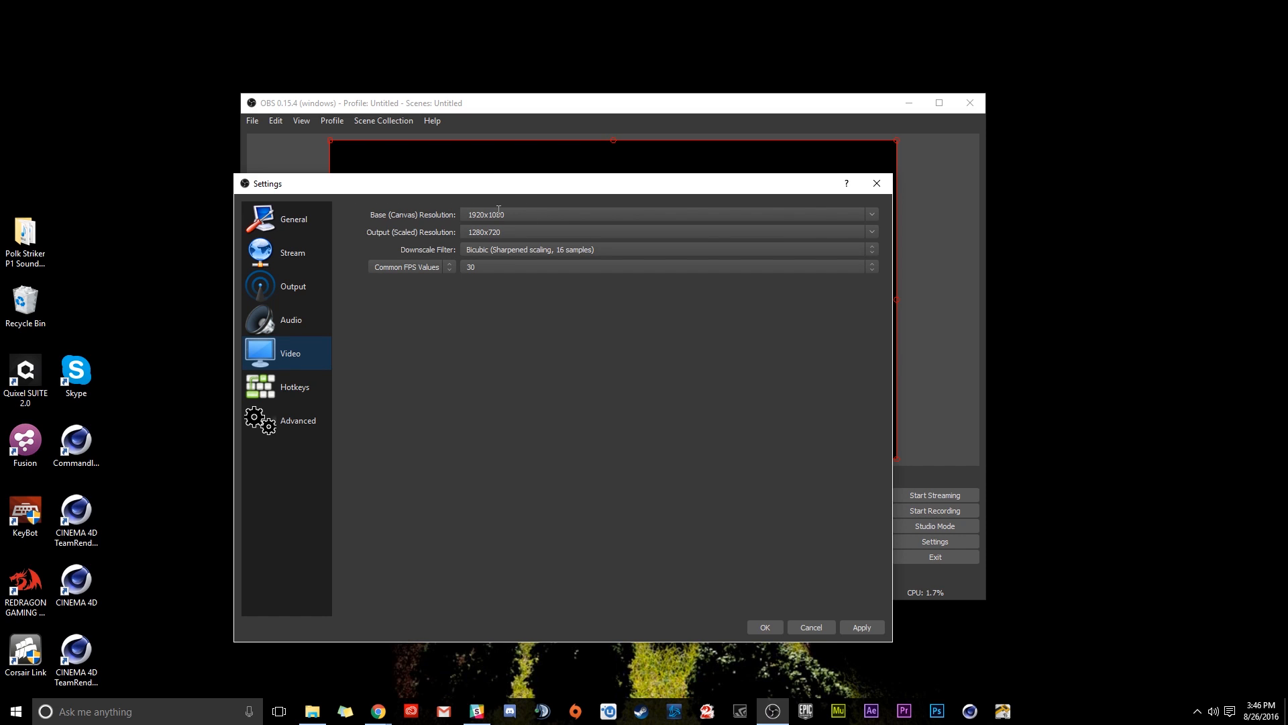
{"action": "left_click", "coordinate": [525, 213]}
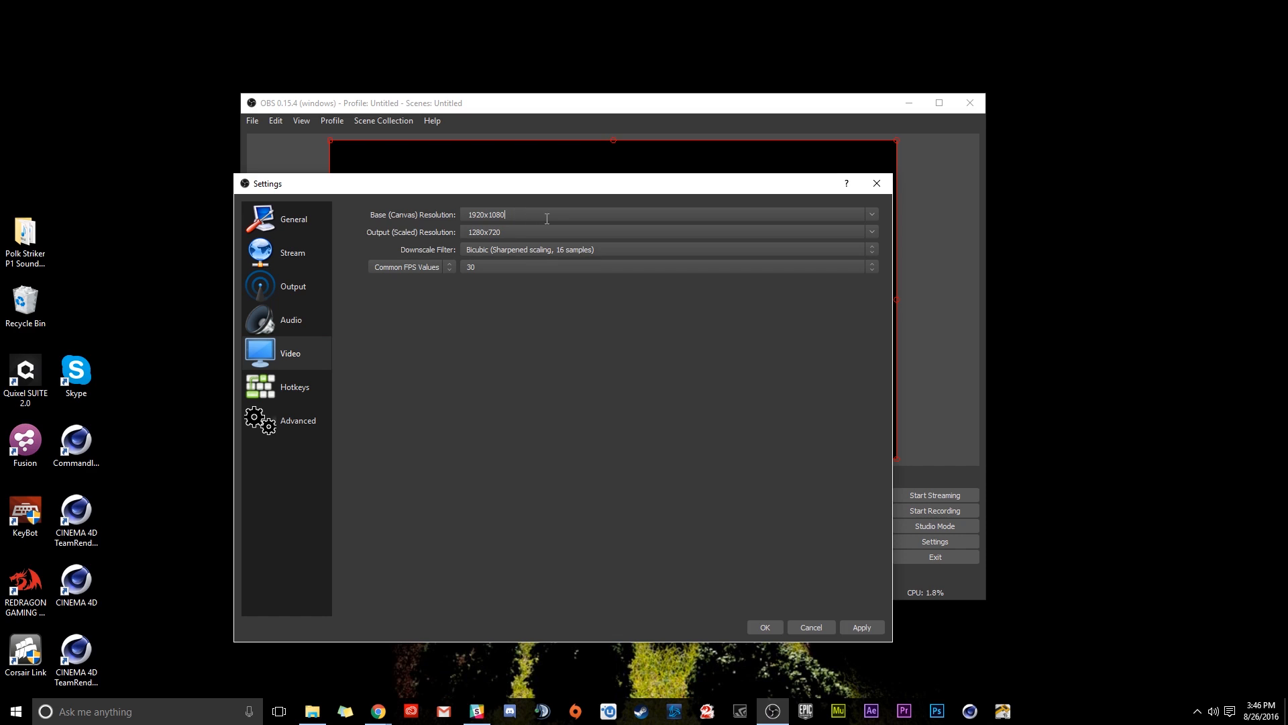
{"action": "left_click", "coordinate": [872, 214]}
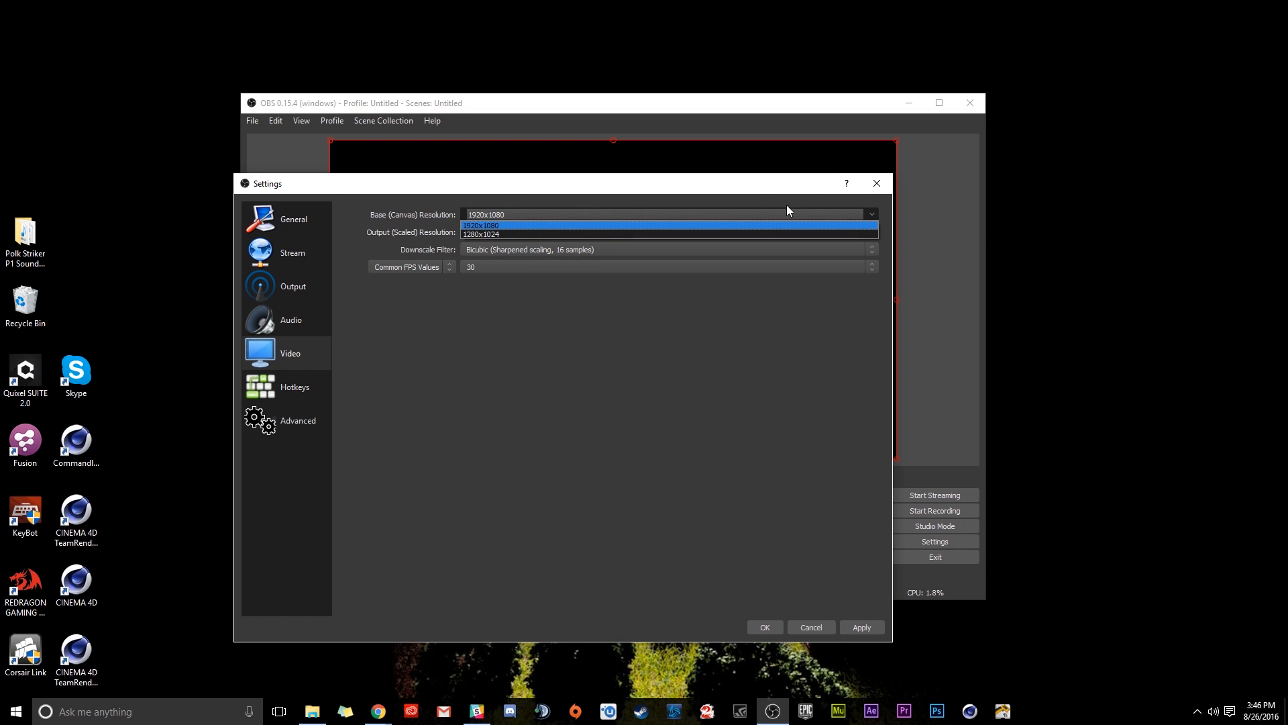
{"action": "left_click", "coordinate": [513, 225]}
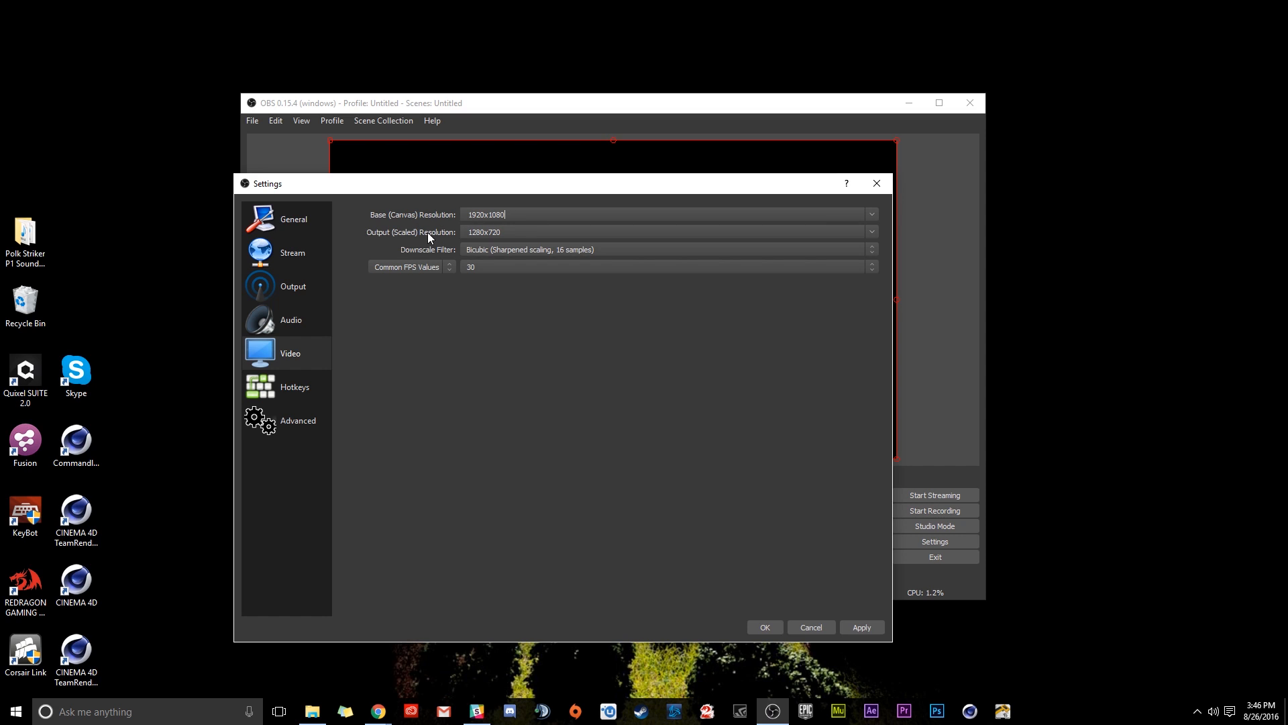
{"action": "left_click", "coordinate": [872, 232]}
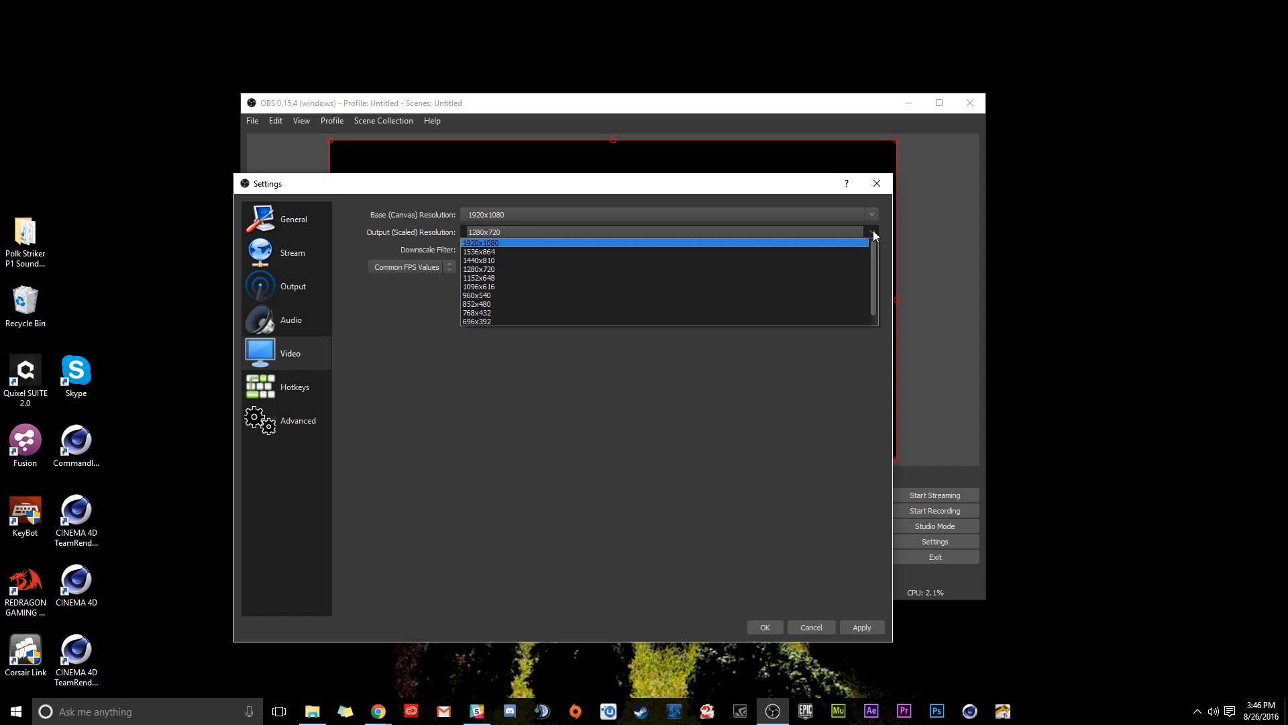
{"action": "left_click", "coordinate": [509, 268]}
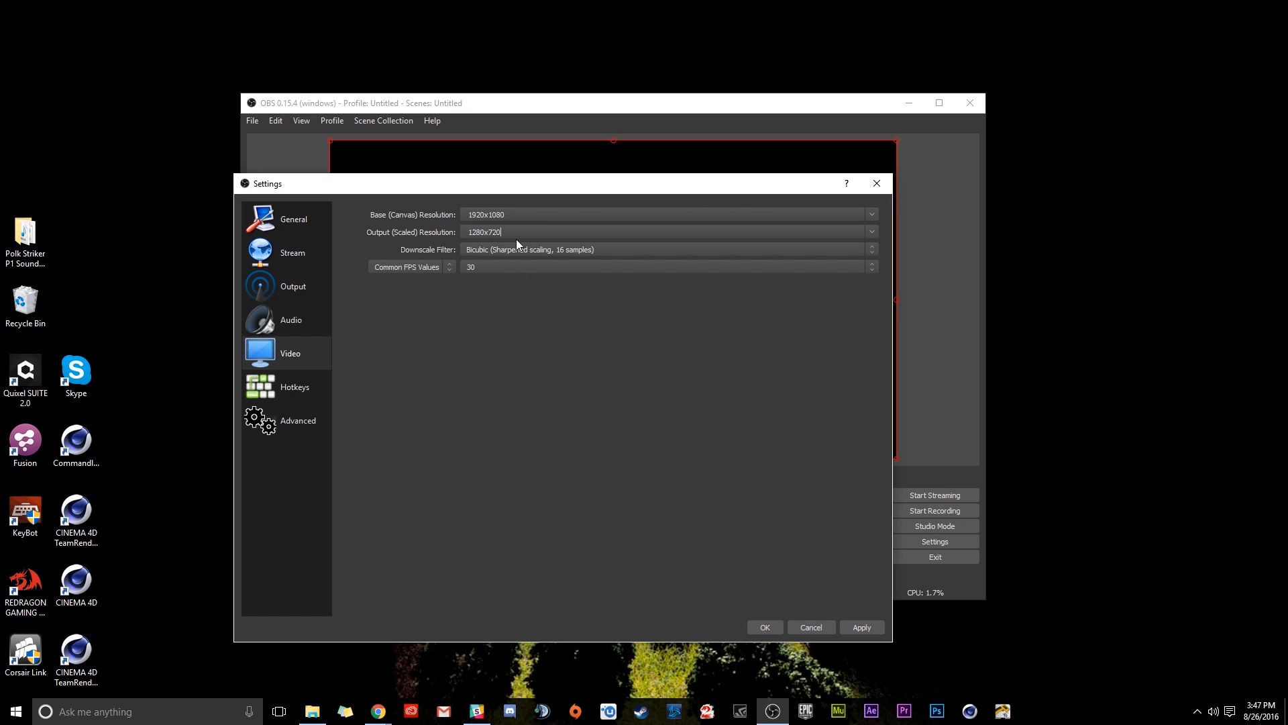
{"action": "left_click", "coordinate": [872, 232]}
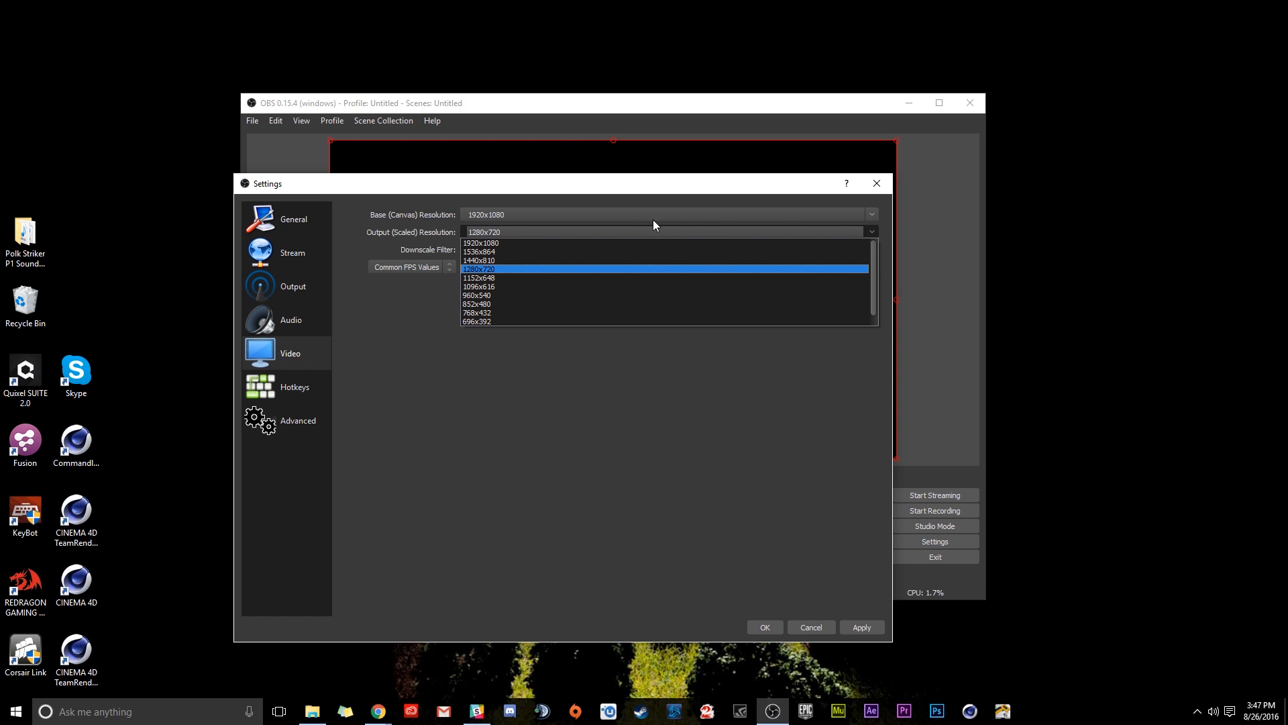
{"action": "left_click", "coordinate": [500, 243]}
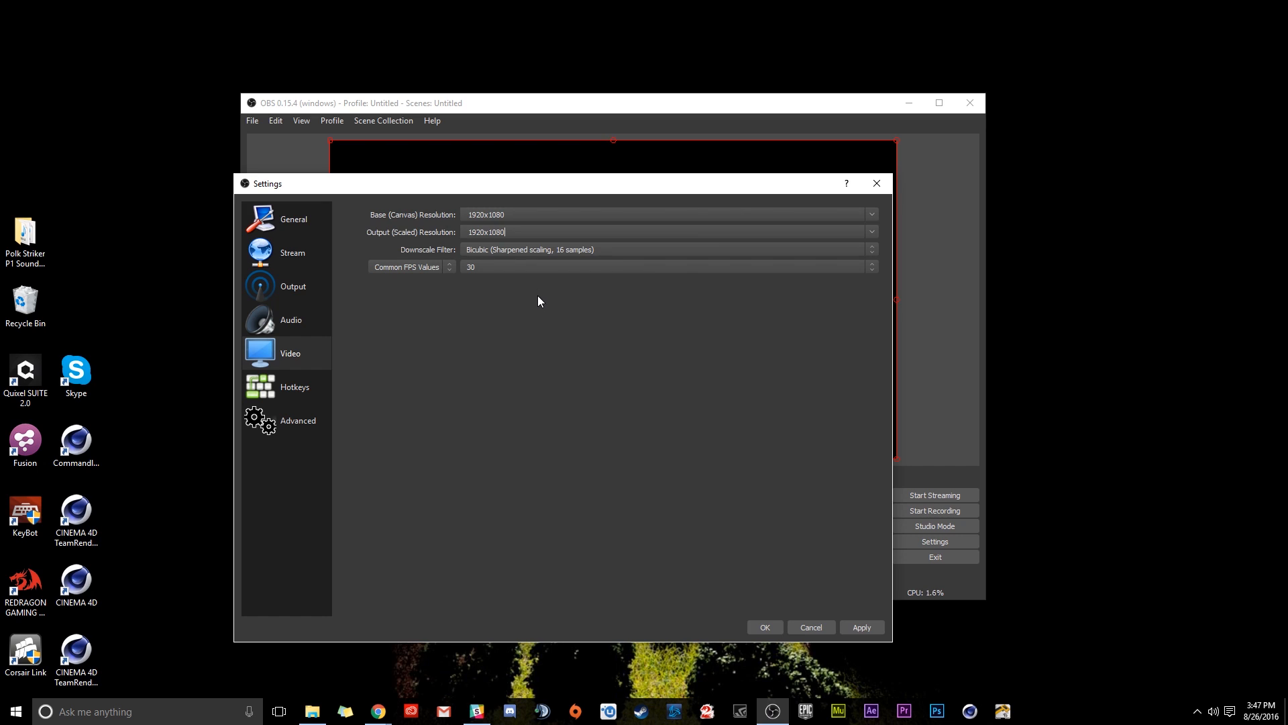
Set the common FPS value to 60
{"action": "left_click", "coordinate": [873, 267]}
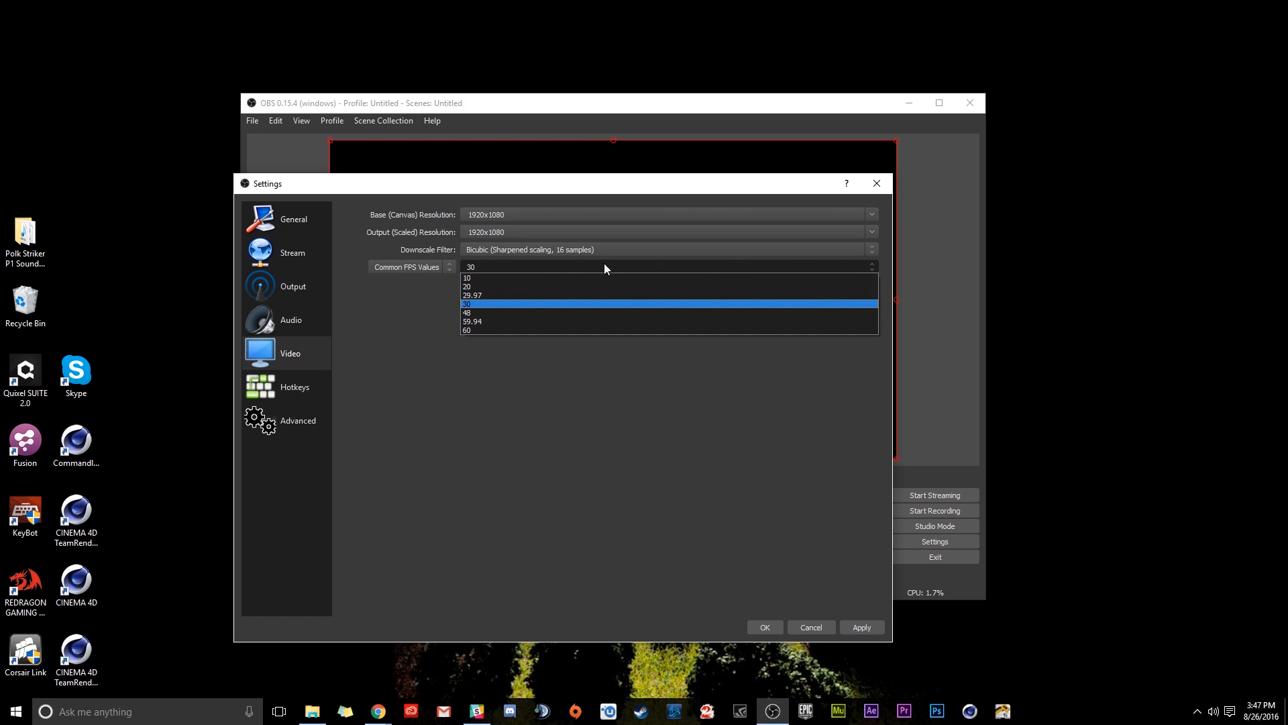
{"action": "left_click", "coordinate": [480, 330]}
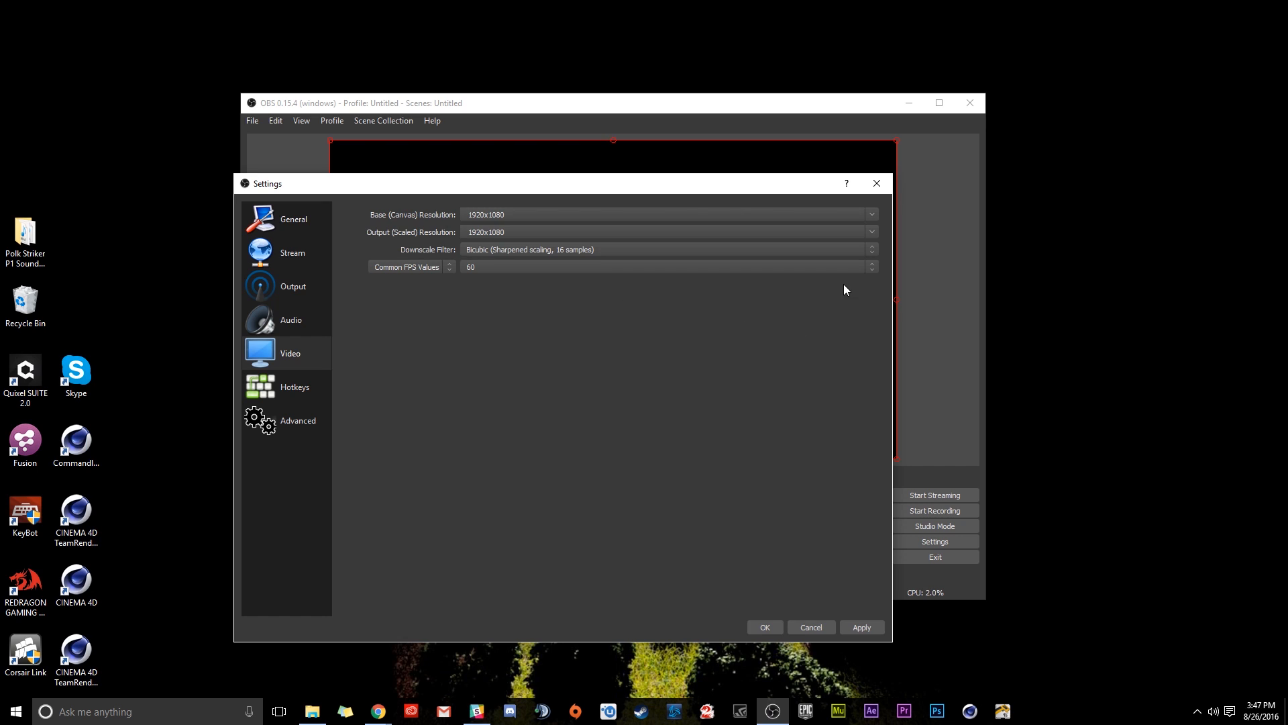
{"action": "left_click", "coordinate": [871, 267]}
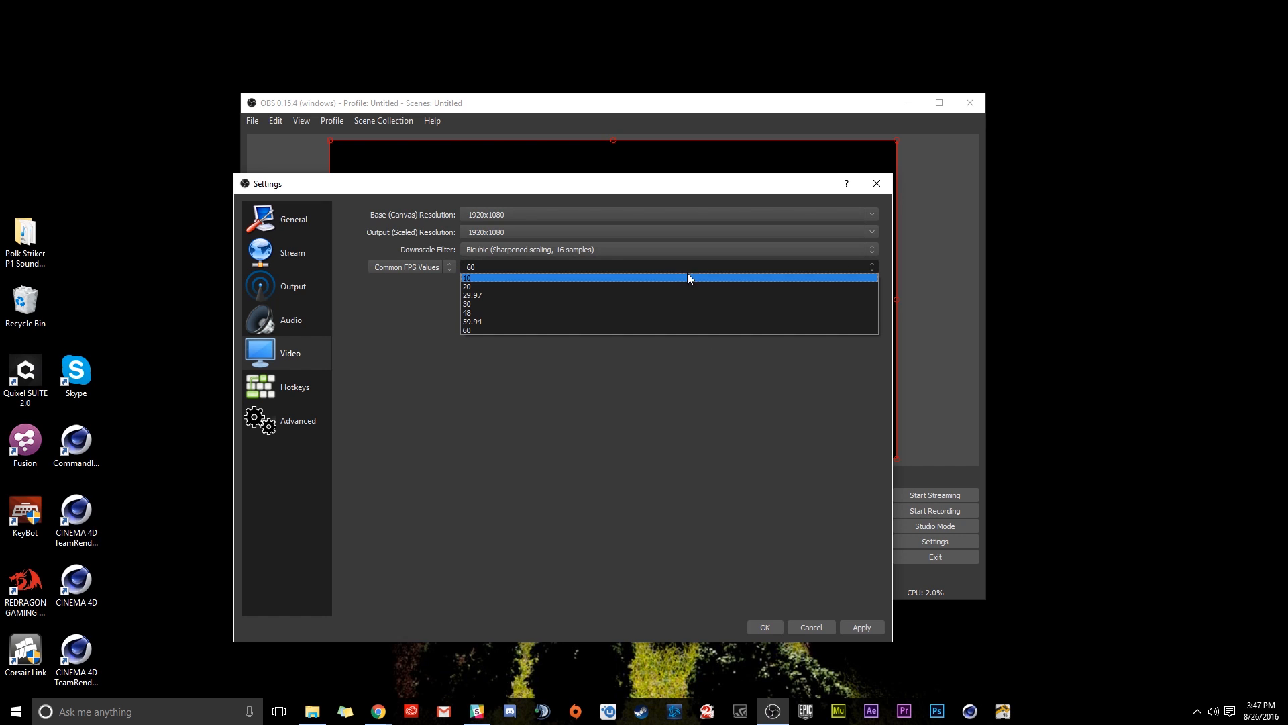
{"action": "left_click", "coordinate": [490, 304]}
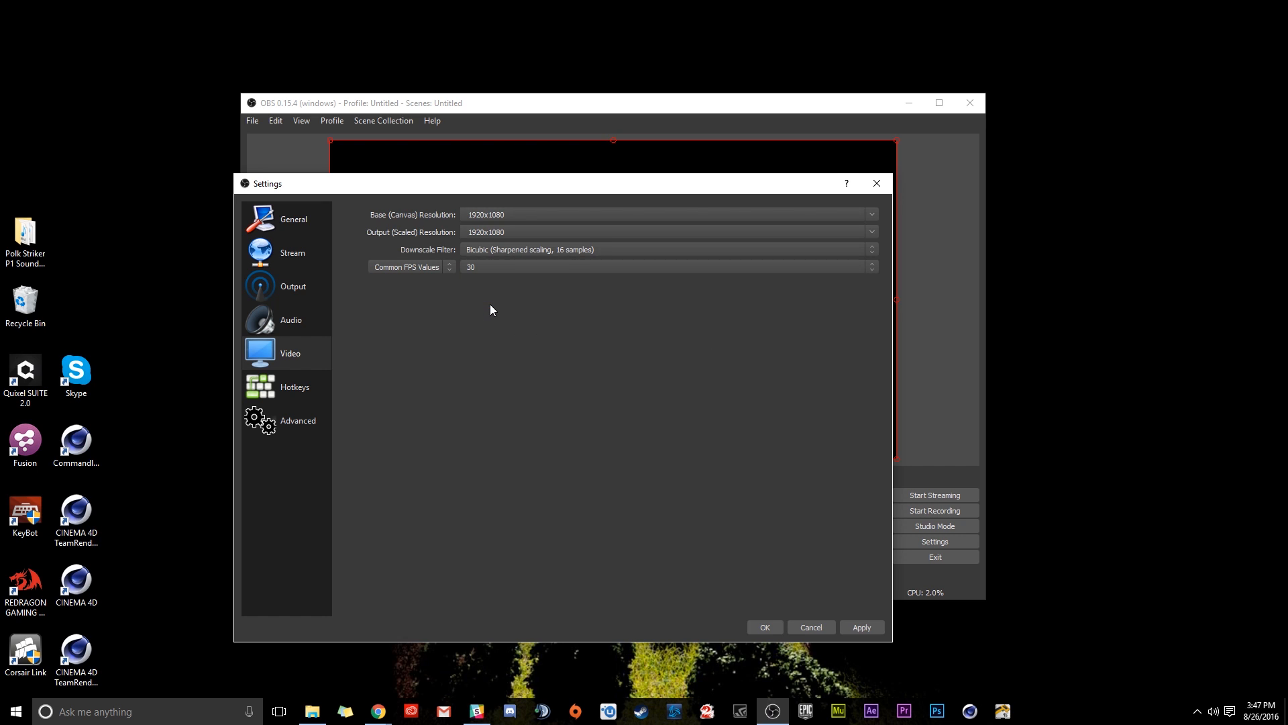
{"action": "left_click", "coordinate": [870, 267]}
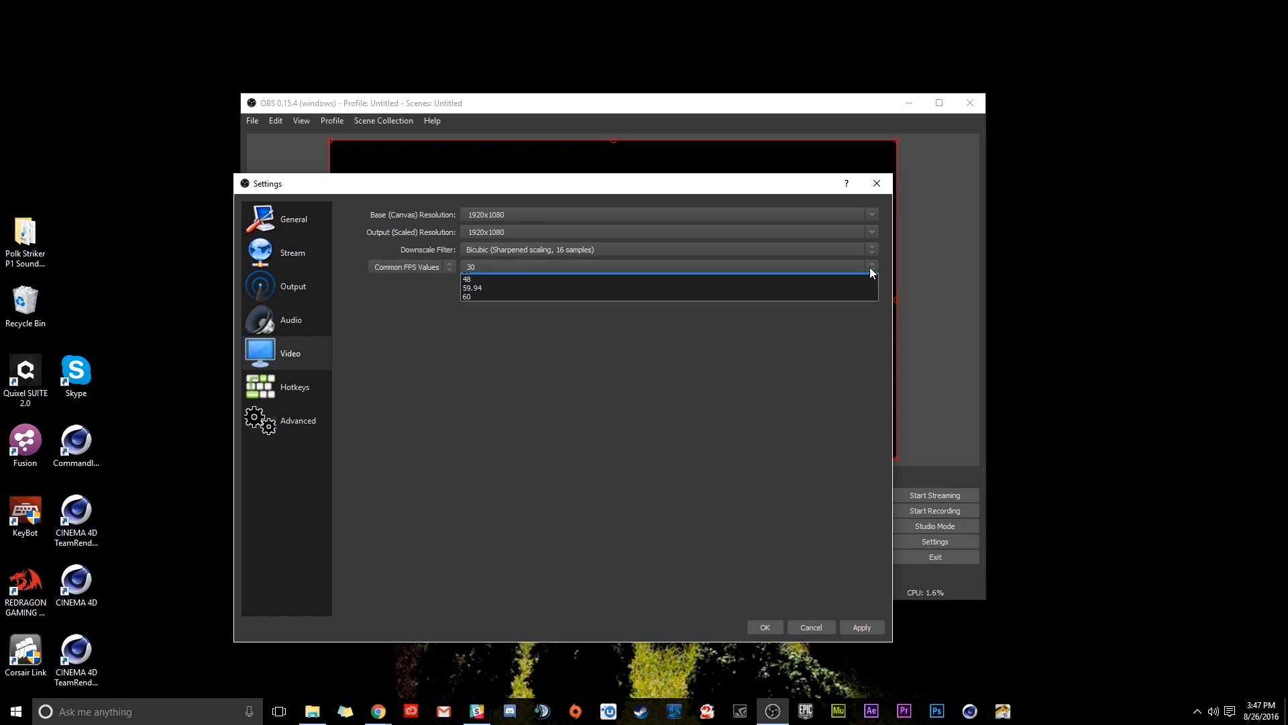
{"action": "left_click", "coordinate": [488, 329]}
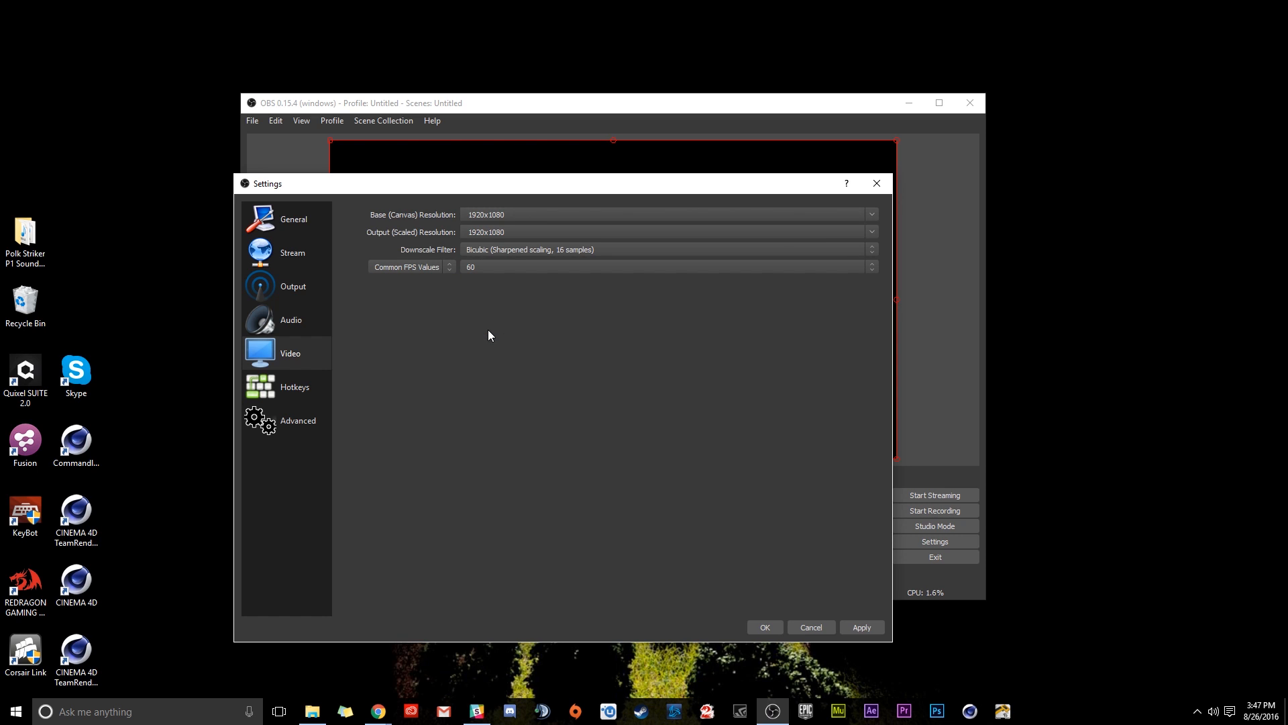
Assign F7 as the push-to-talk hotkey for Mic/Aux
{"action": "left_click", "coordinate": [304, 388]}
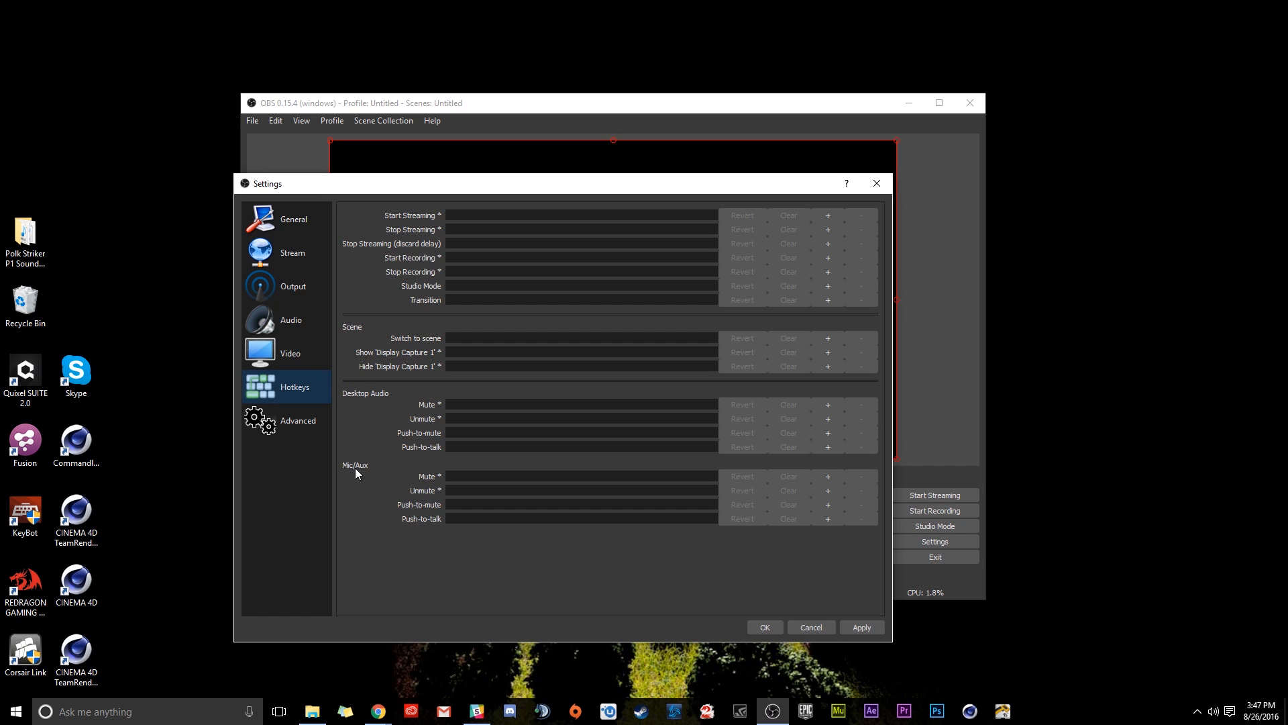
{"action": "left_click", "coordinate": [459, 519]}
{"action": "key", "text": "F7"}
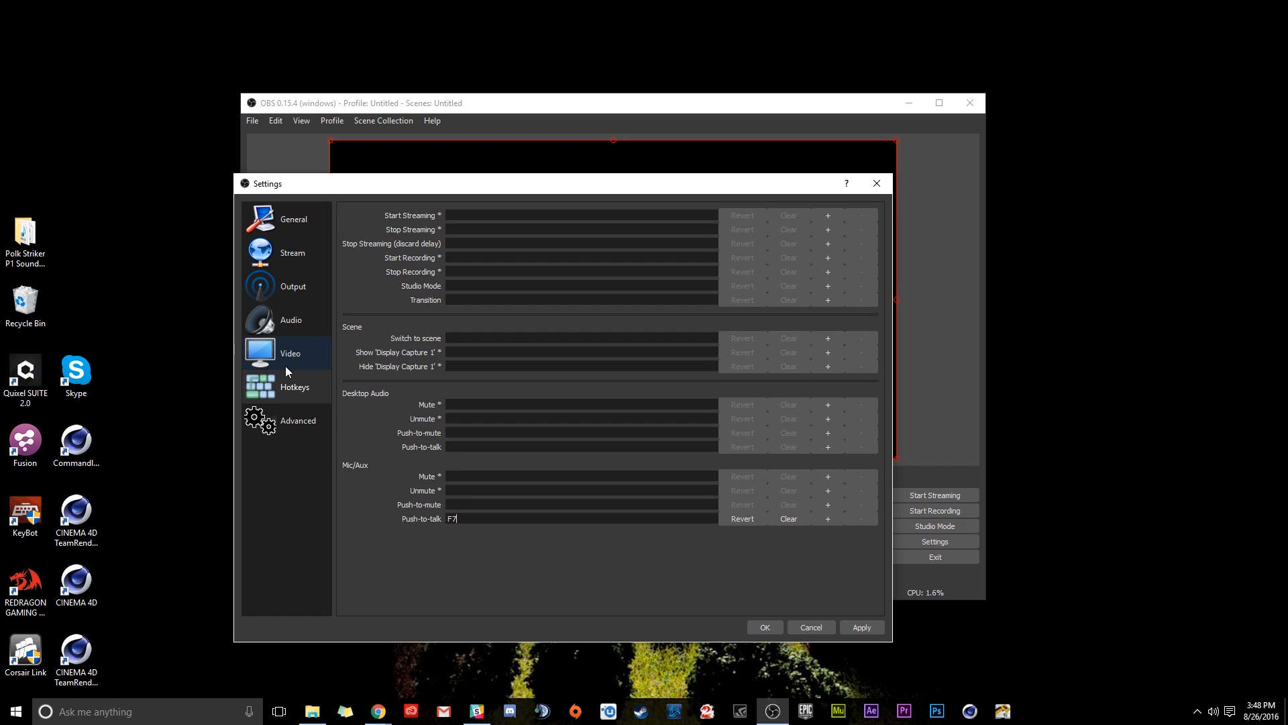
Review the process priority options in the advanced settings and keep Normal selected
{"action": "left_click", "coordinate": [296, 420]}
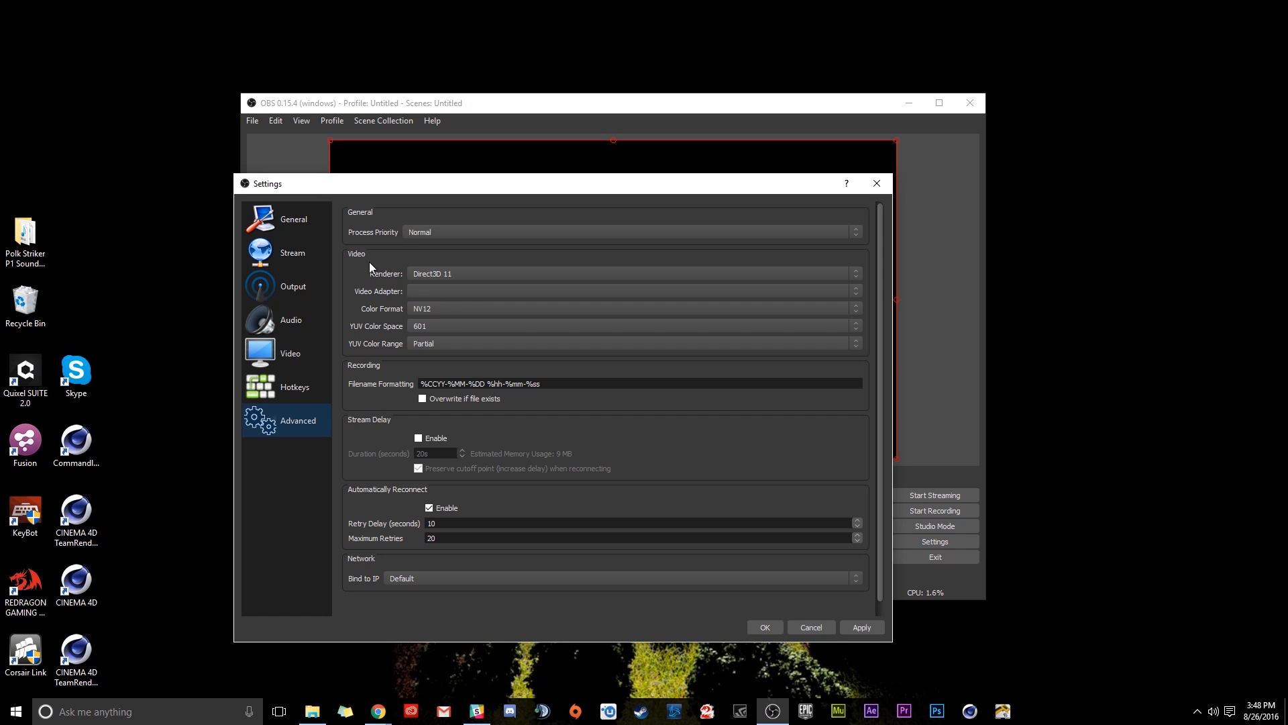
{"action": "left_click", "coordinate": [422, 232]}
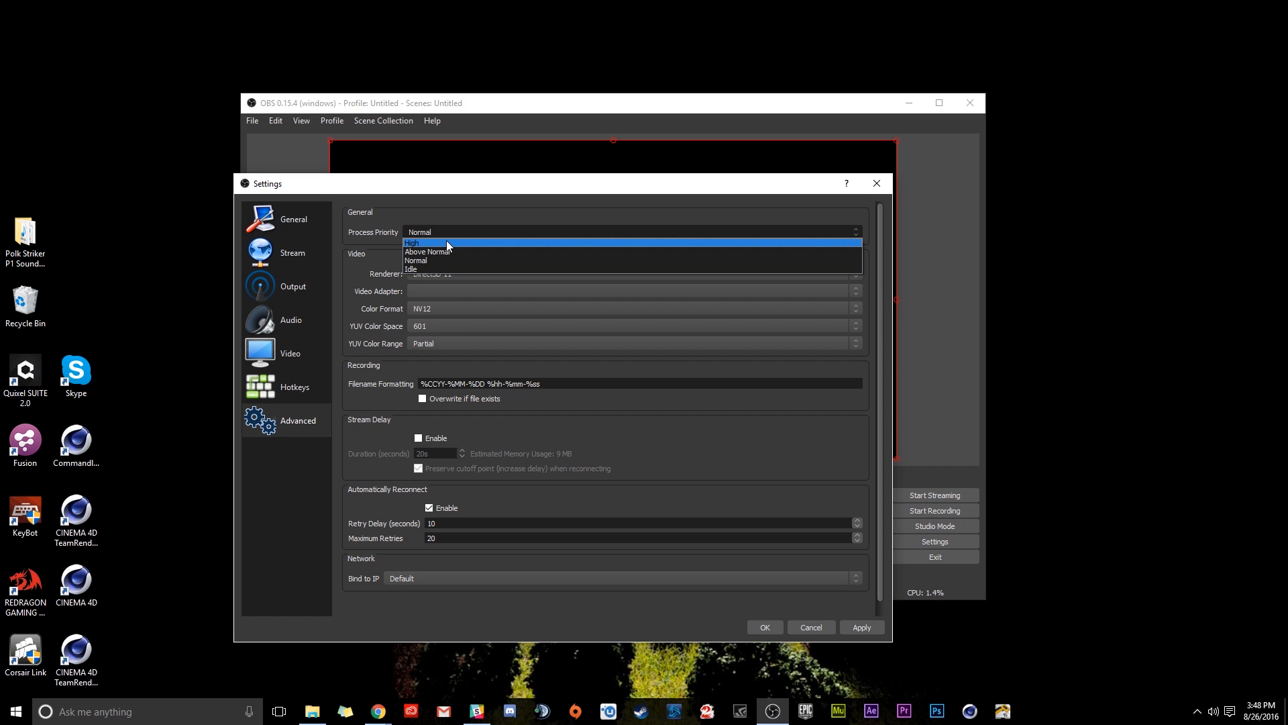
{"action": "left_click", "coordinate": [432, 259]}
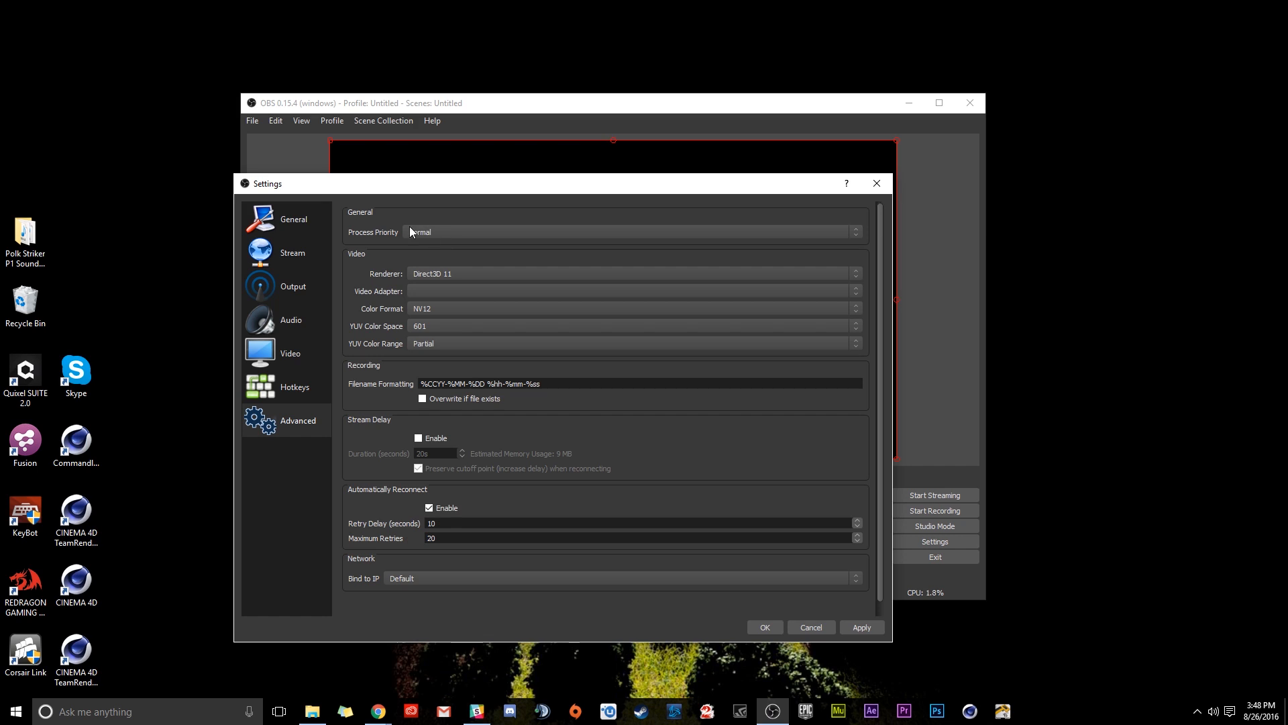
{"action": "left_click", "coordinate": [431, 233]}
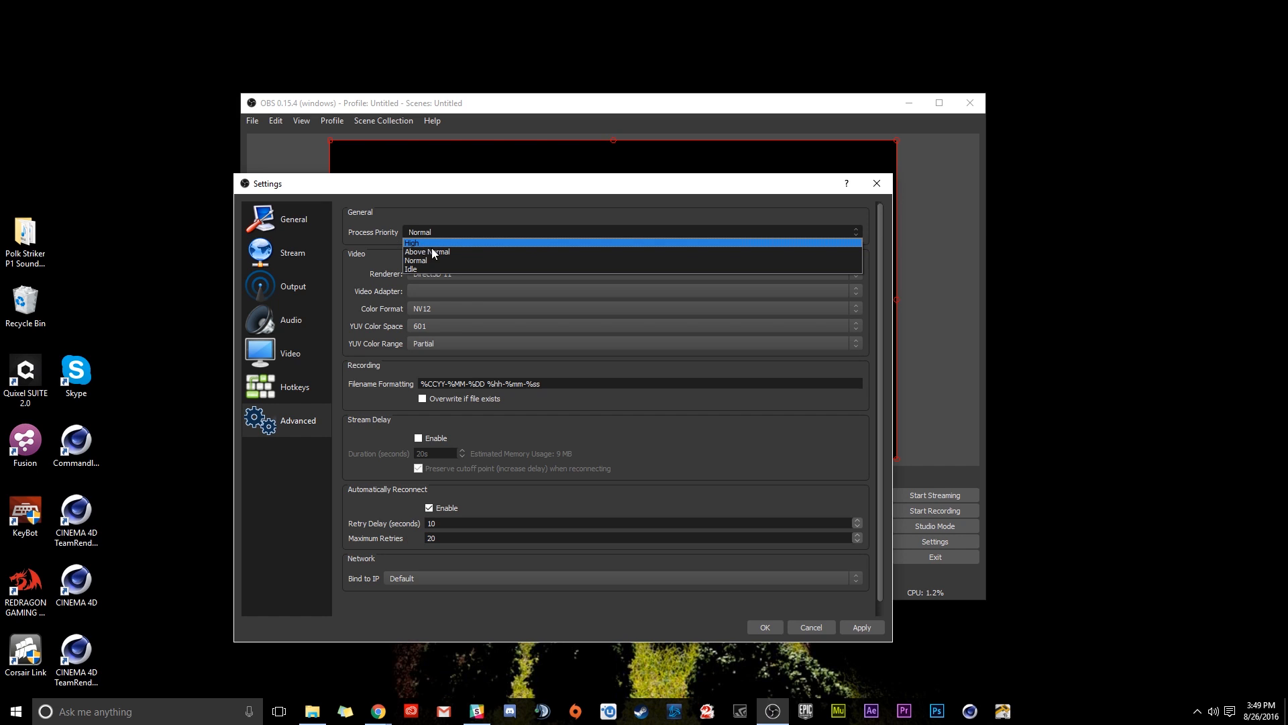
{"action": "left_click", "coordinate": [373, 222]}
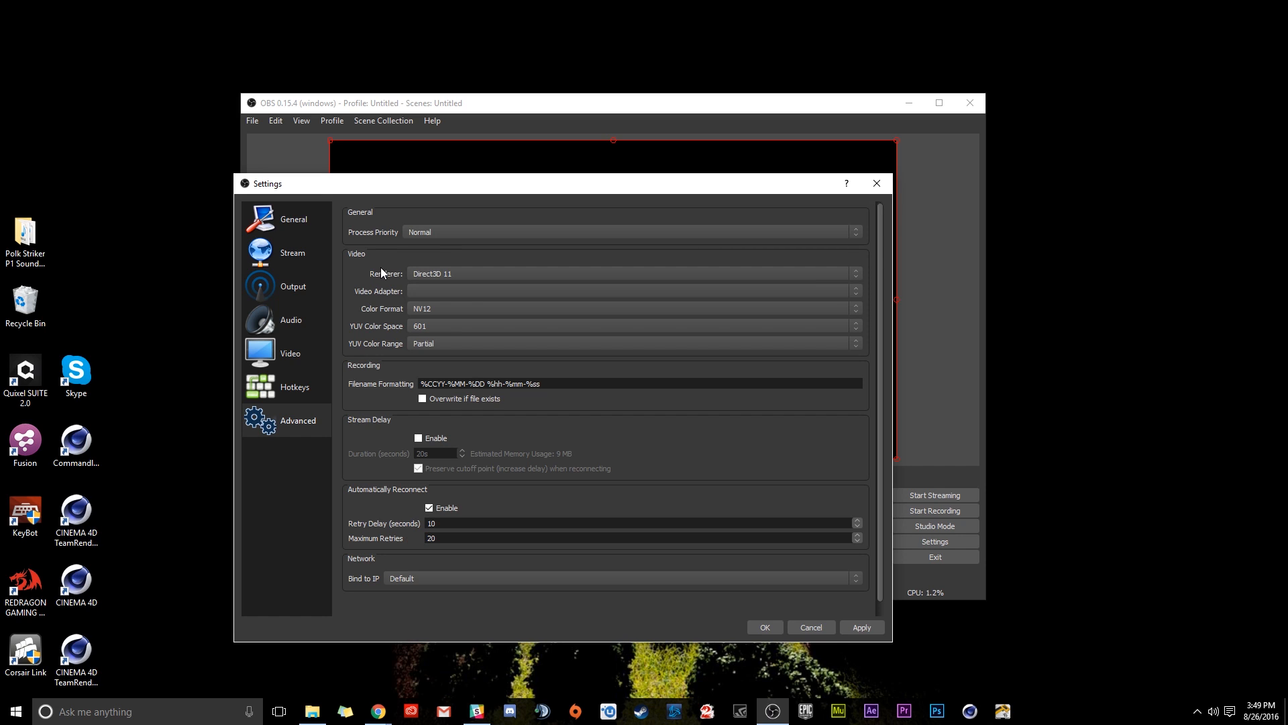
Choose Direct3D 11 as the video renderer
{"action": "left_click", "coordinate": [445, 275]}
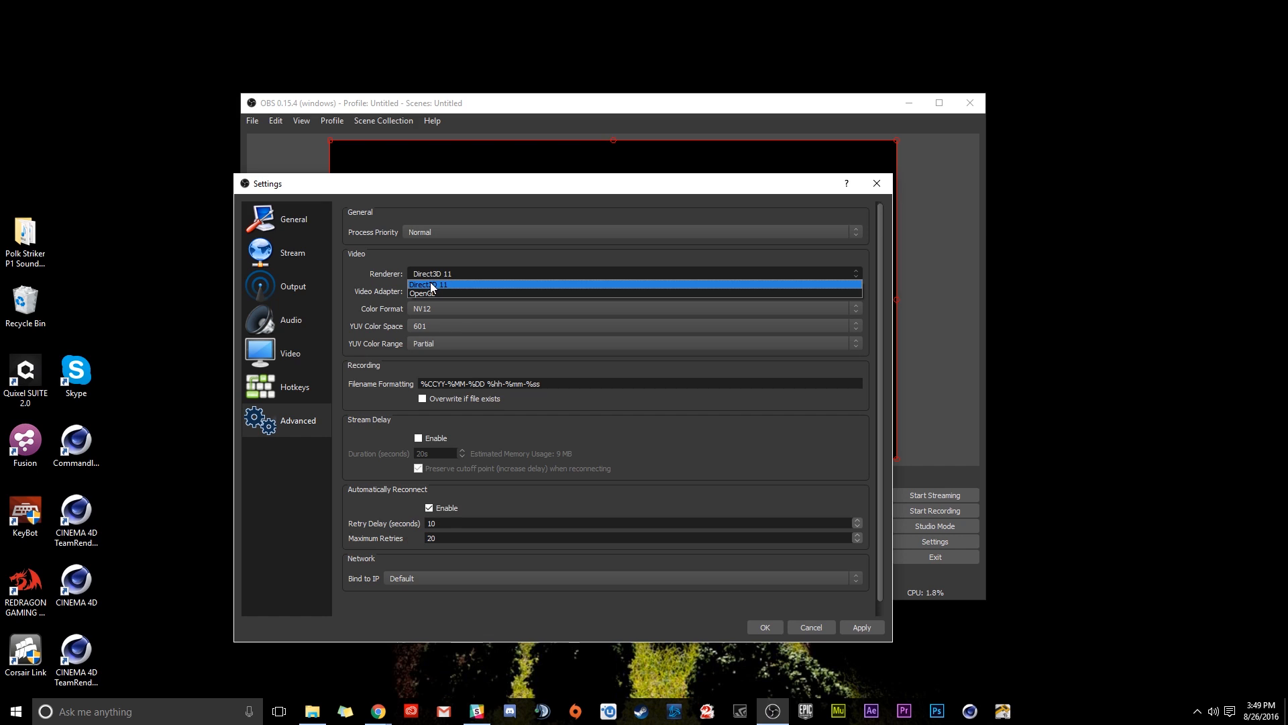
{"action": "left_click", "coordinate": [432, 287]}
{"action": "left_click", "coordinate": [428, 273]}
{"action": "left_click", "coordinate": [416, 285]}
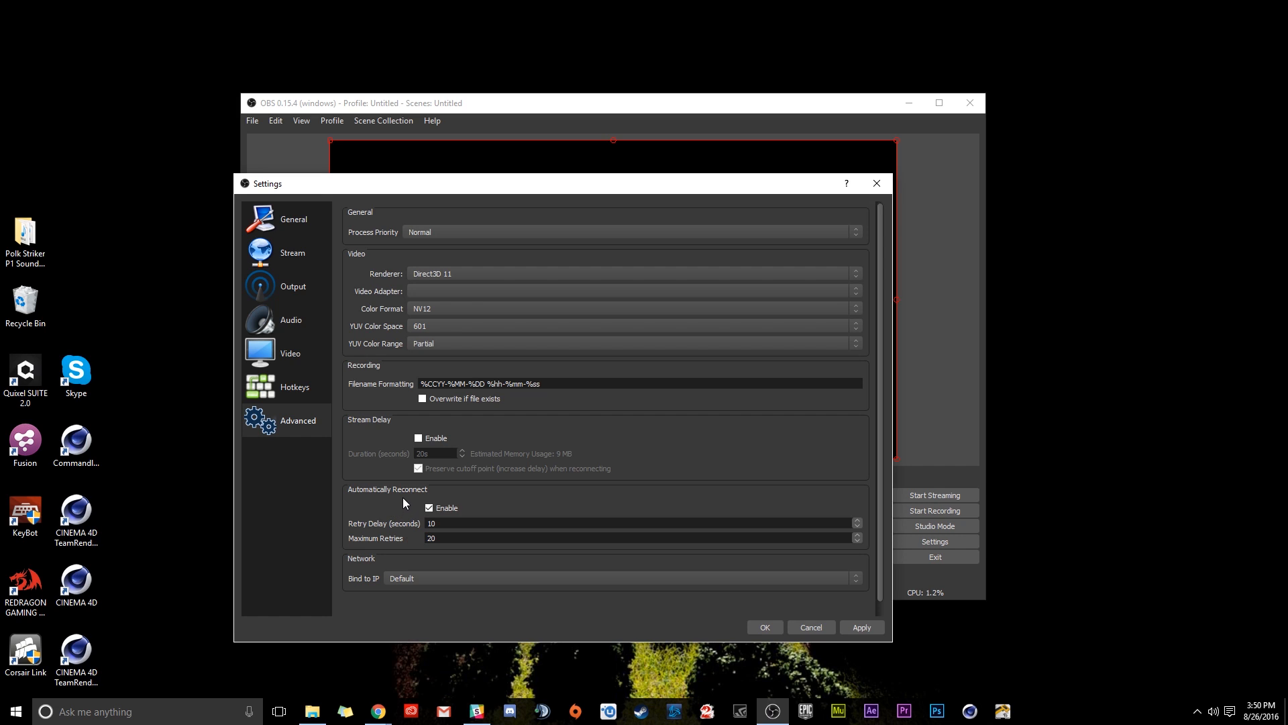
Apply all settings, check the hotkey assignments once more and close the settings window
{"action": "left_click", "coordinate": [864, 627]}
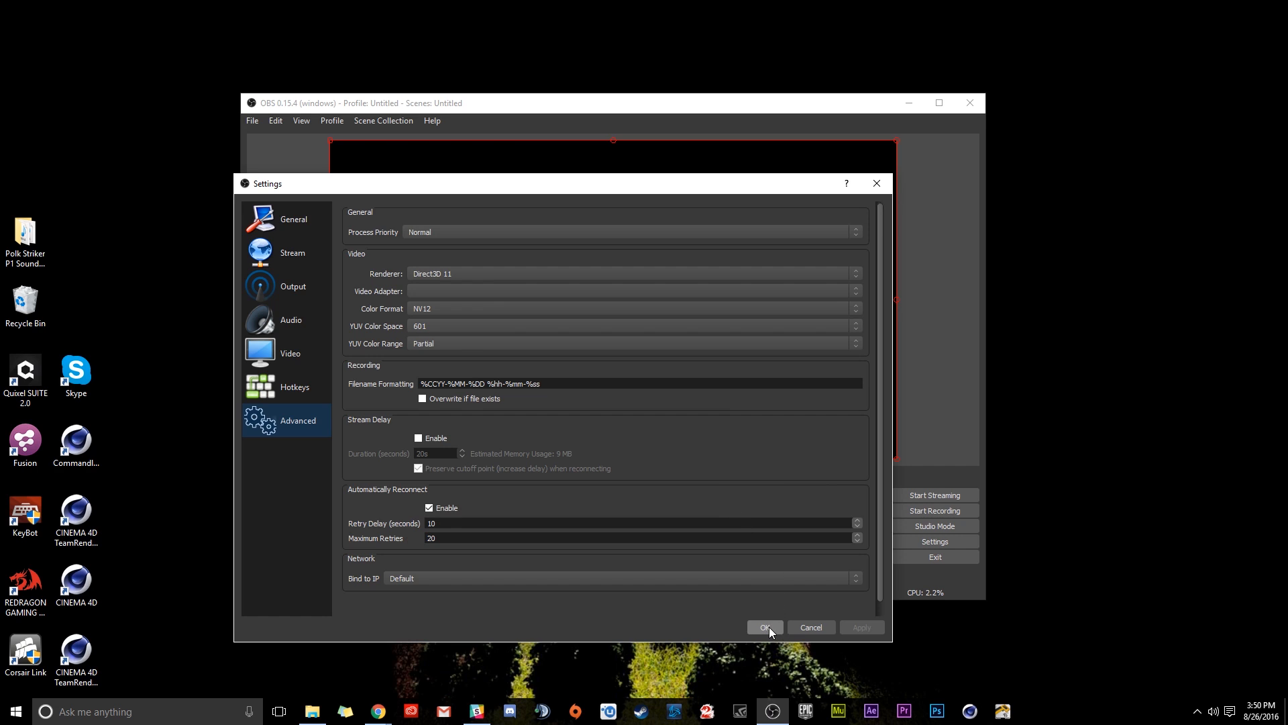
{"action": "left_click", "coordinate": [310, 388]}
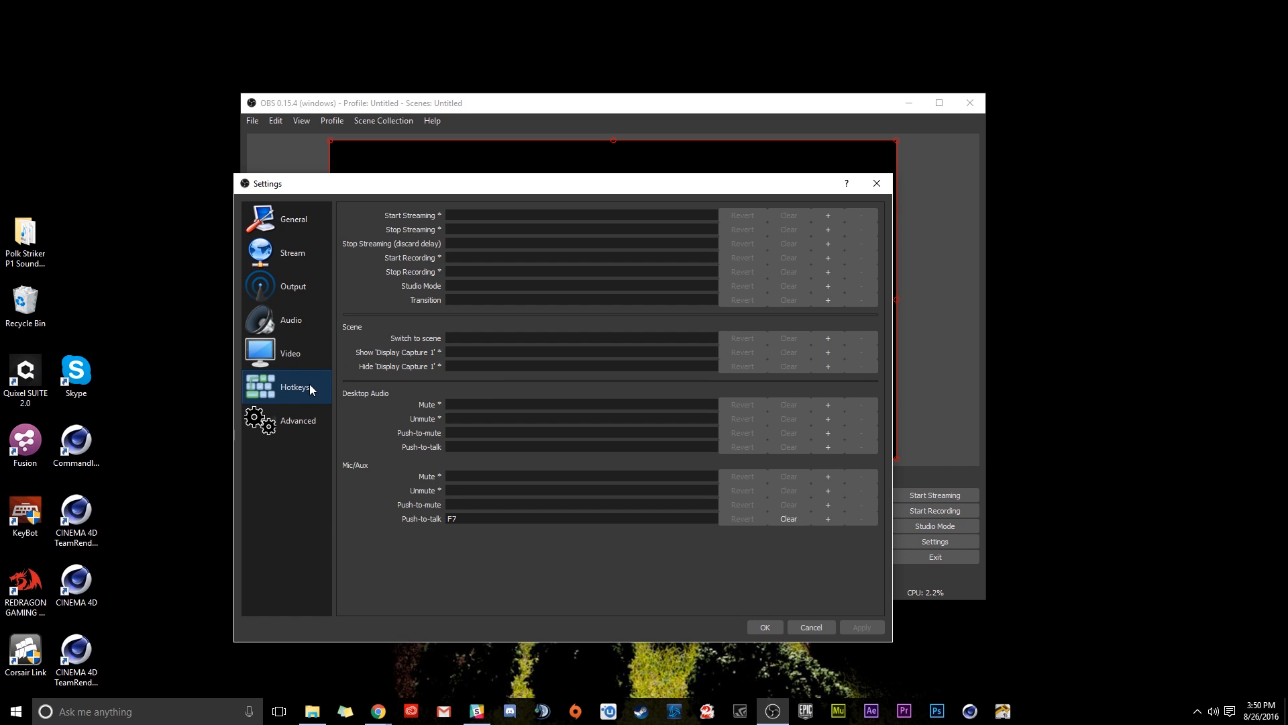
{"action": "left_click", "coordinate": [765, 628]}
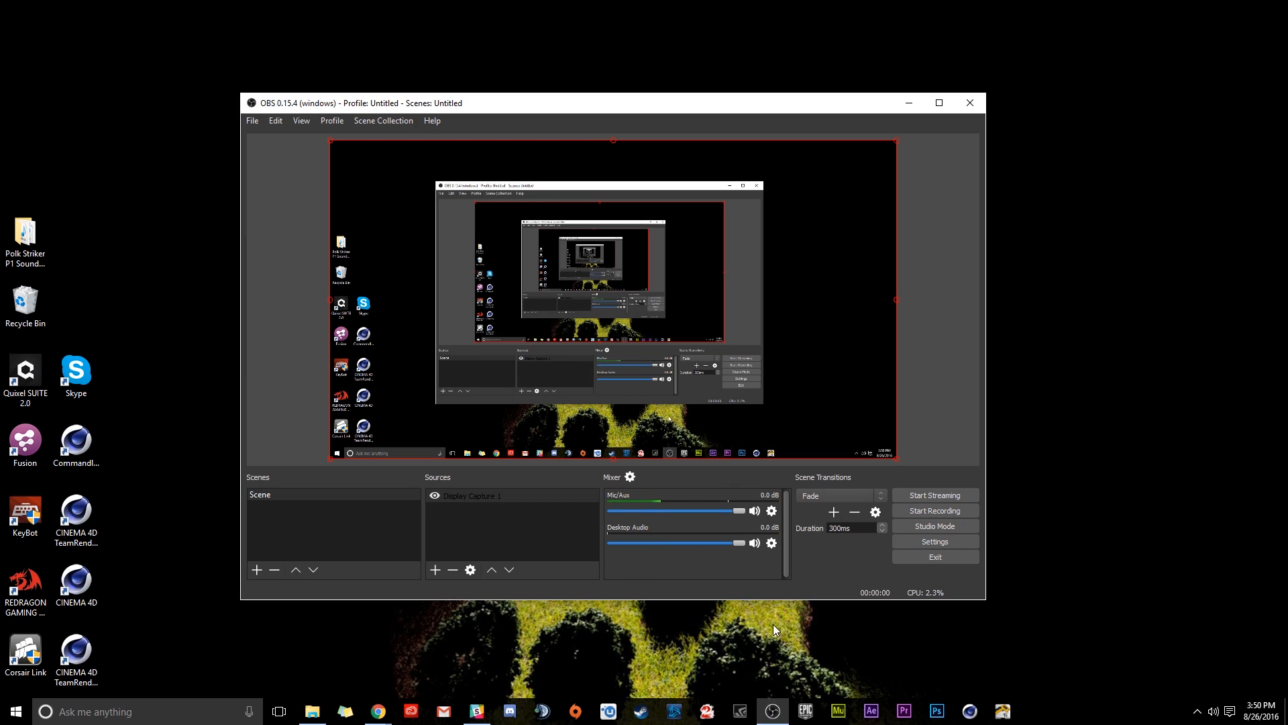
Start recording the display and move the OBS window around the desktop as test footage
{"action": "left_click_drag", "start_coordinate": [690, 107], "coordinate": [657, 100]}
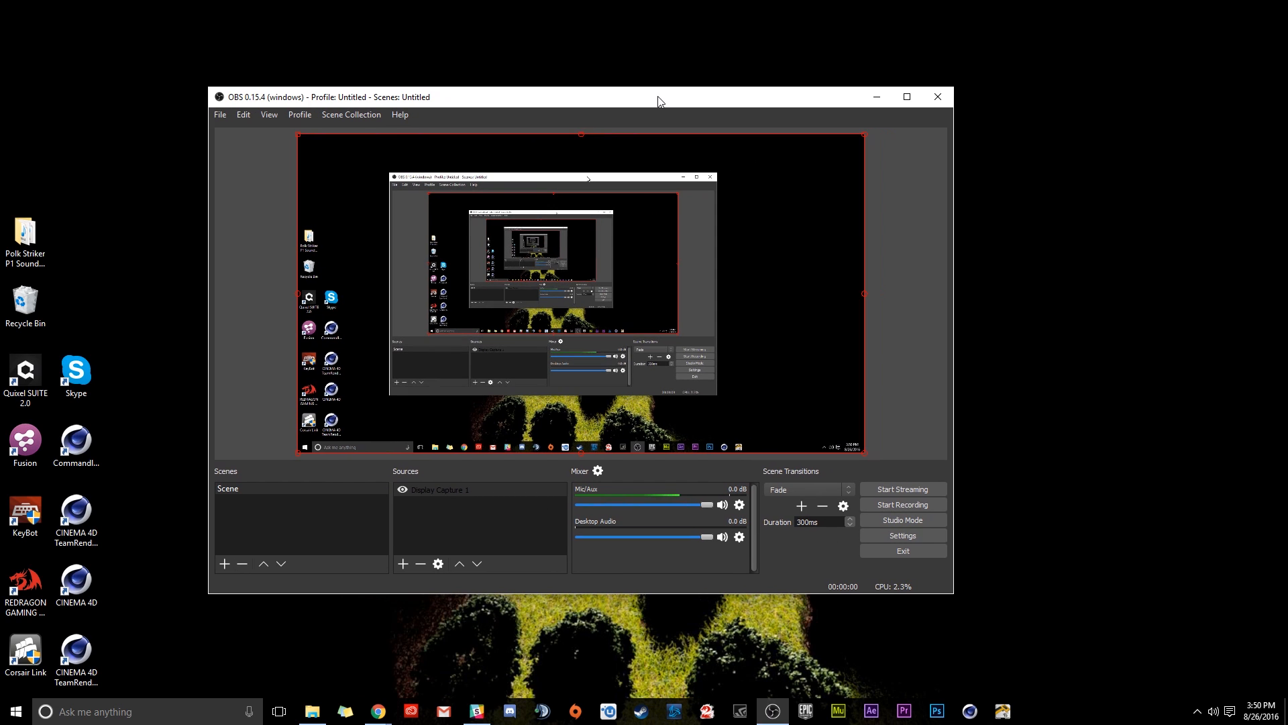
{"action": "left_click", "coordinate": [892, 504]}
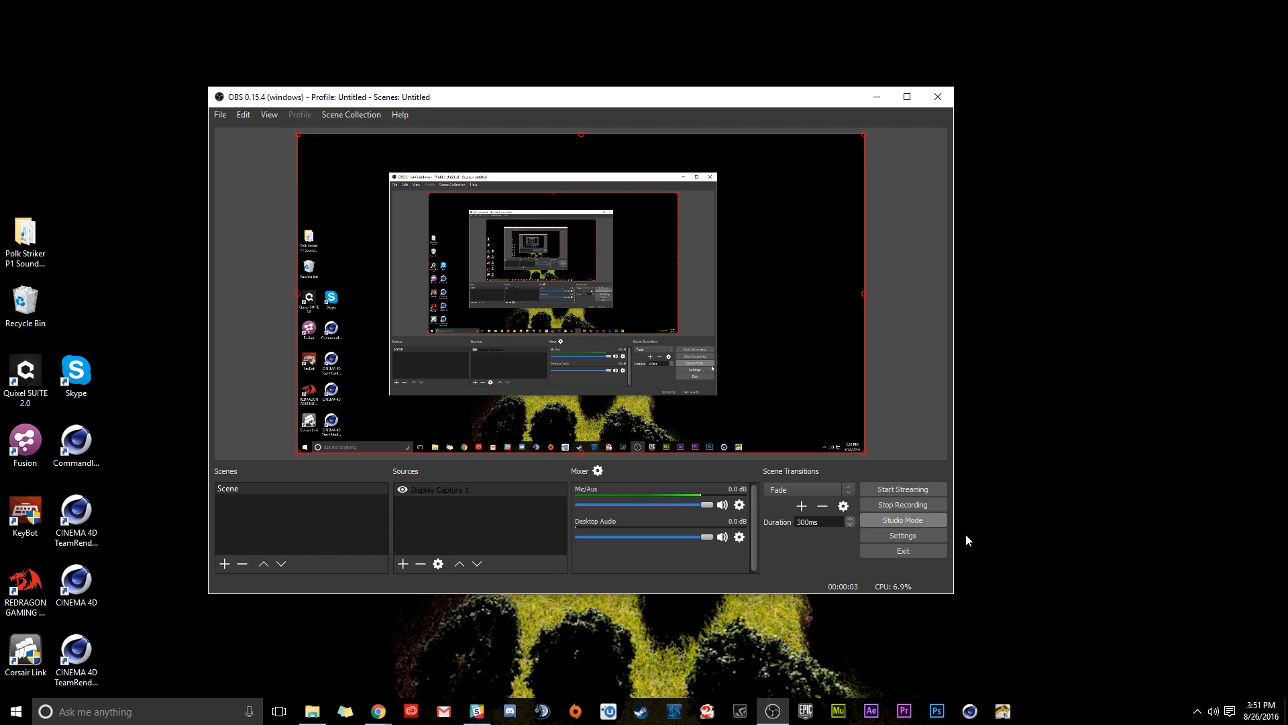
{"action": "left_click_drag", "start_coordinate": [624, 102], "coordinate": [669, 134]}
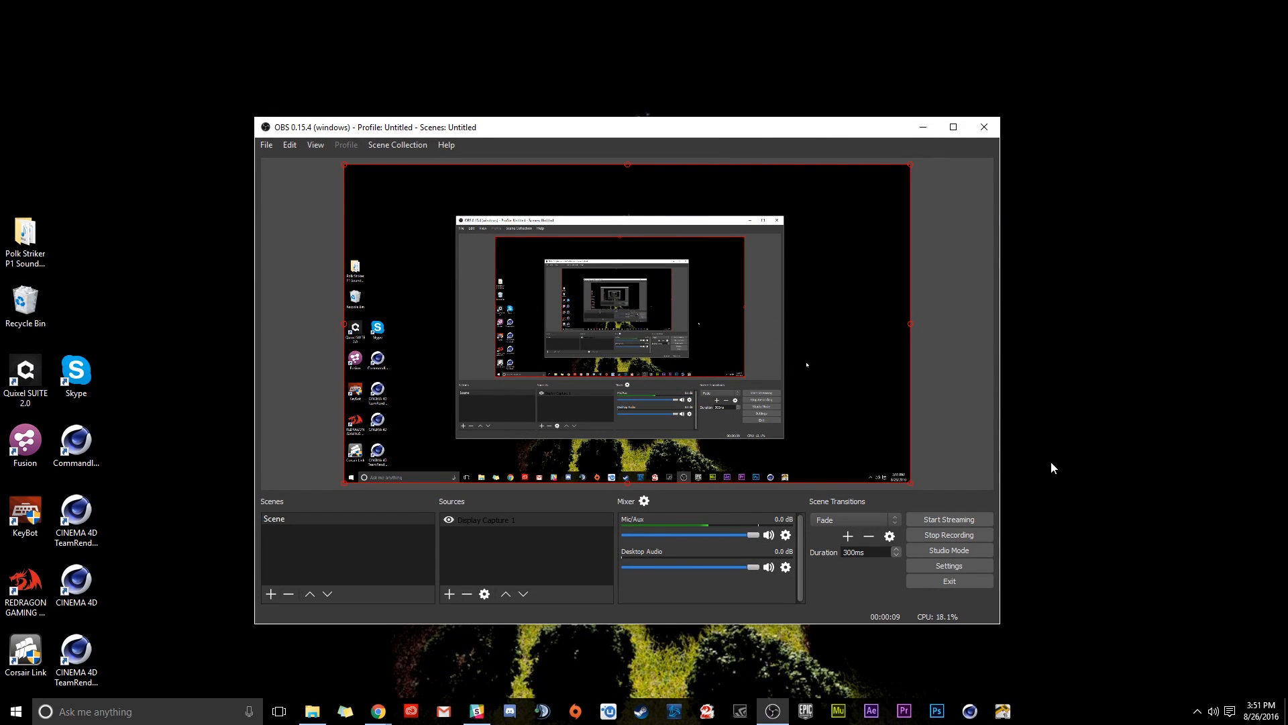
Stop the test recording and show the OBS Recordings folder, moving its window clear of the desktop centre
{"action": "left_click", "coordinate": [953, 535]}
{"action": "left_click", "coordinate": [271, 146]}
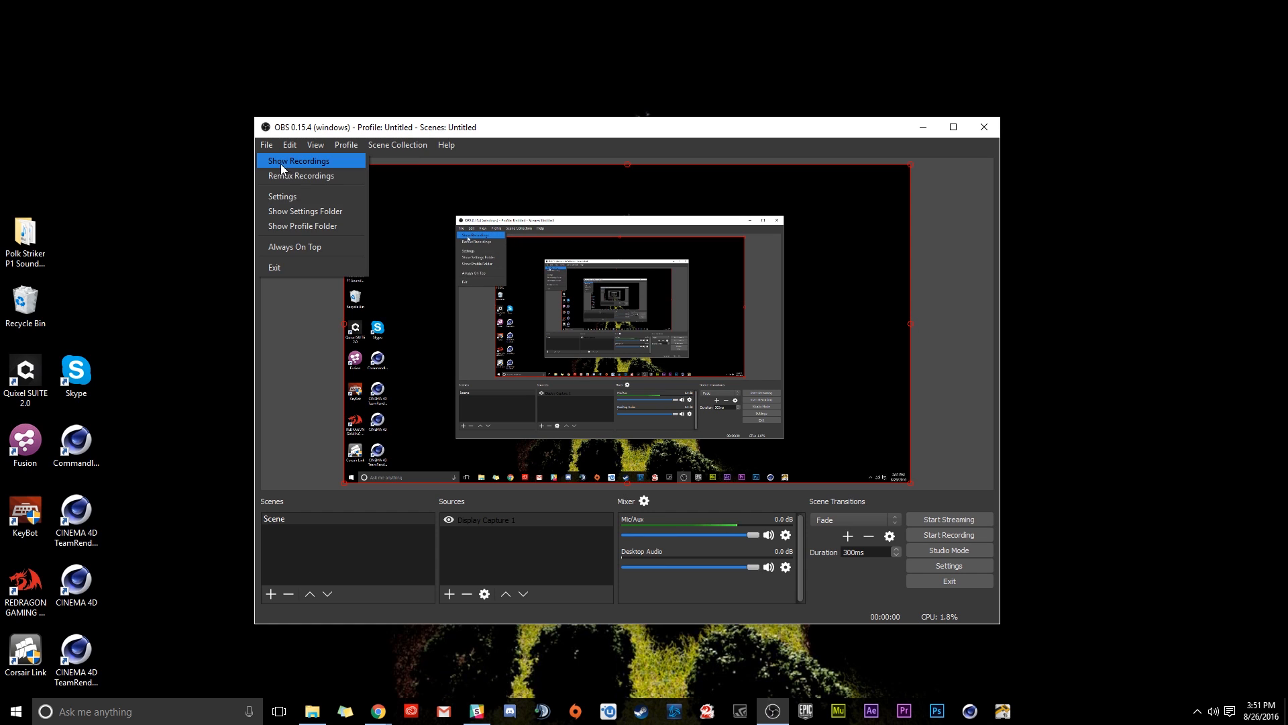
{"action": "left_click", "coordinate": [281, 164]}
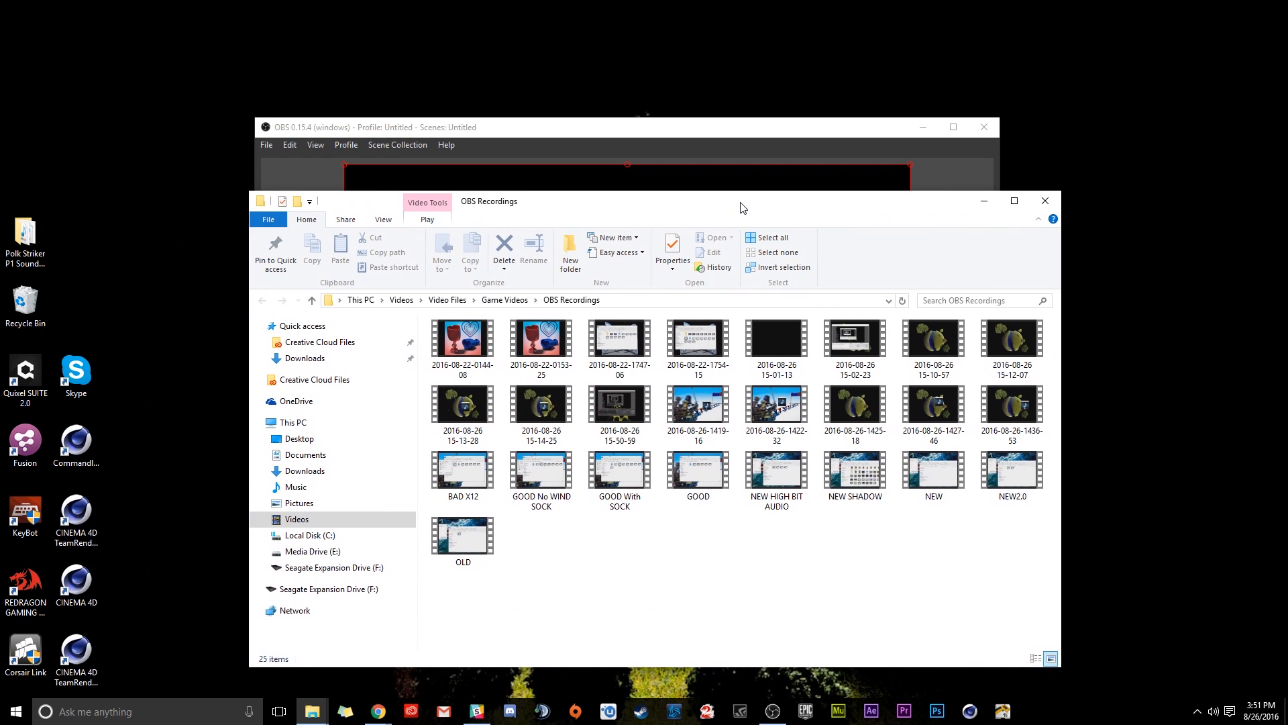
{"action": "left_click_drag", "start_coordinate": [742, 208], "coordinate": [652, 172]}
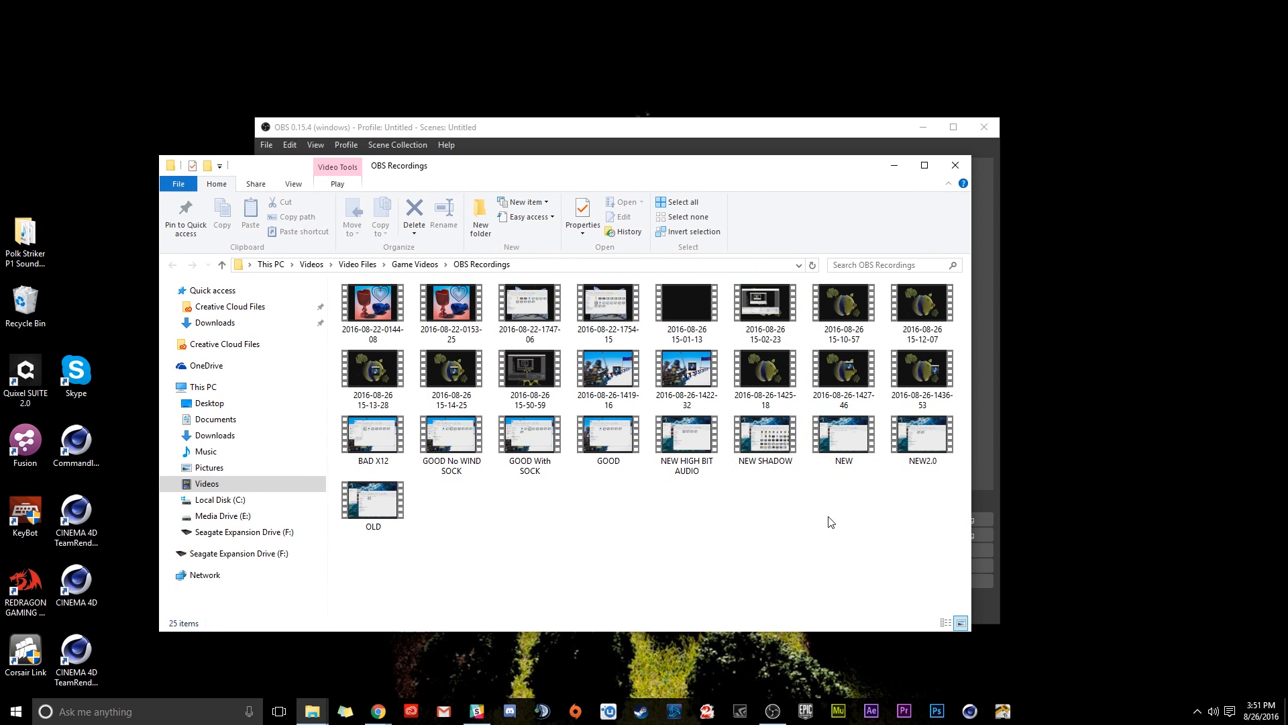
{"action": "double_click", "coordinate": [759, 299]}
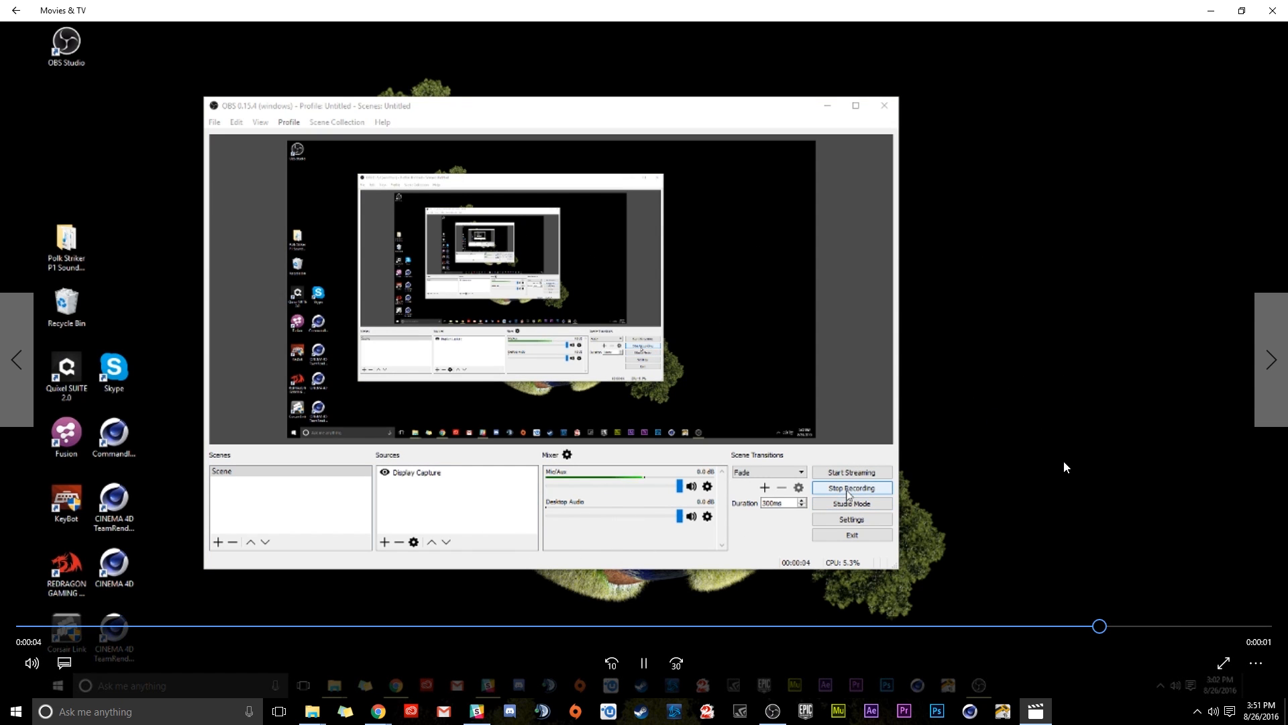
{"action": "left_click", "coordinate": [1274, 9]}
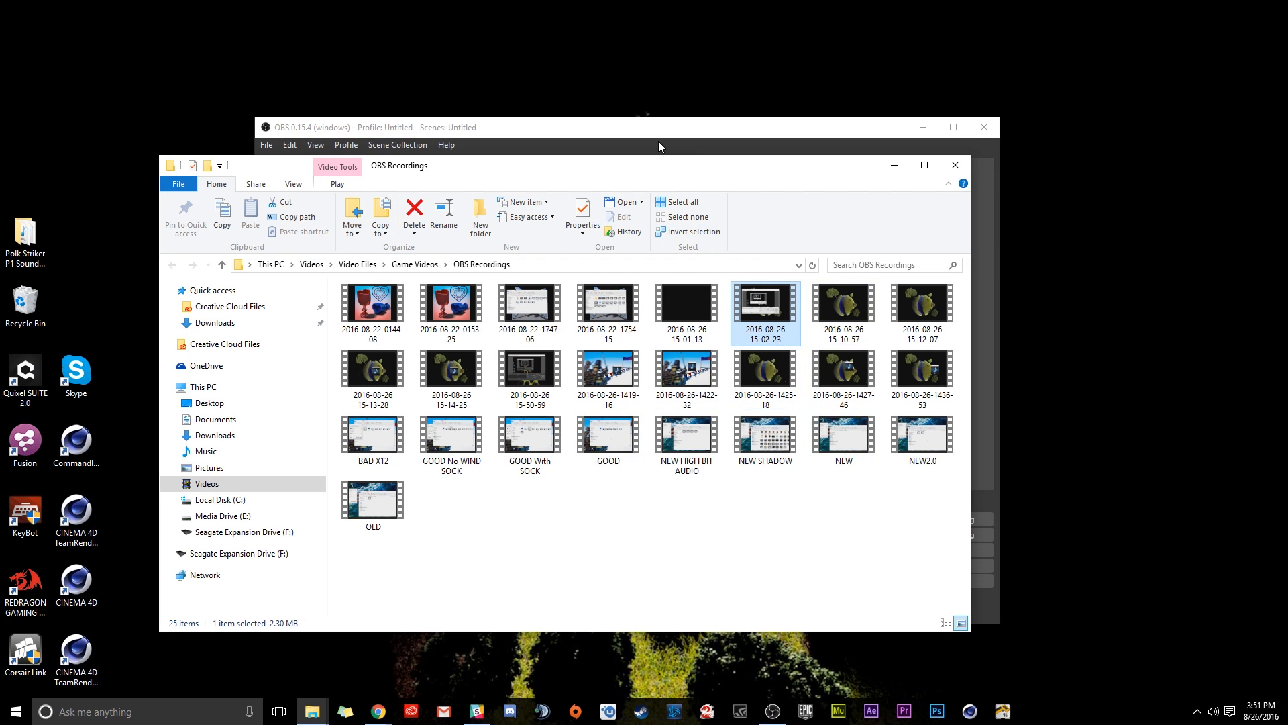
{"action": "left_click_drag", "start_coordinate": [622, 129], "coordinate": [607, 132]}
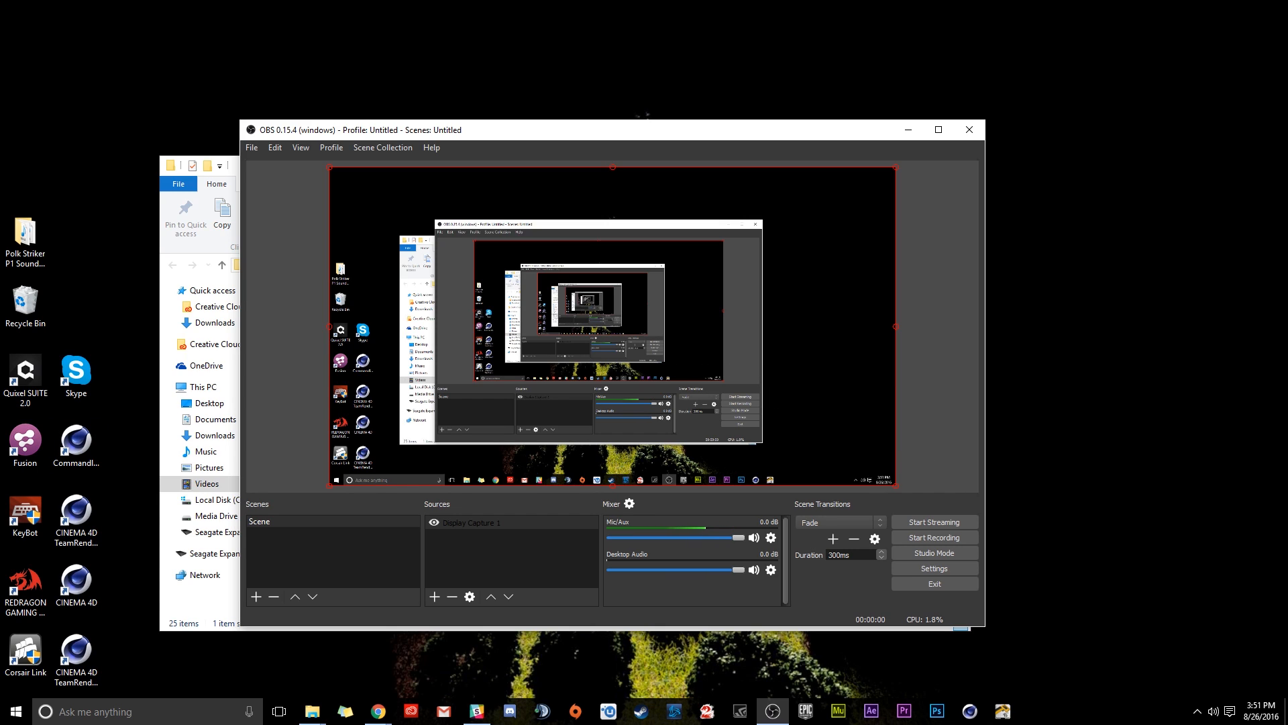
Switch to Chrome with the Twitch home page and open the account's own channel page
{"action": "key", "text": "alt+Tab"}
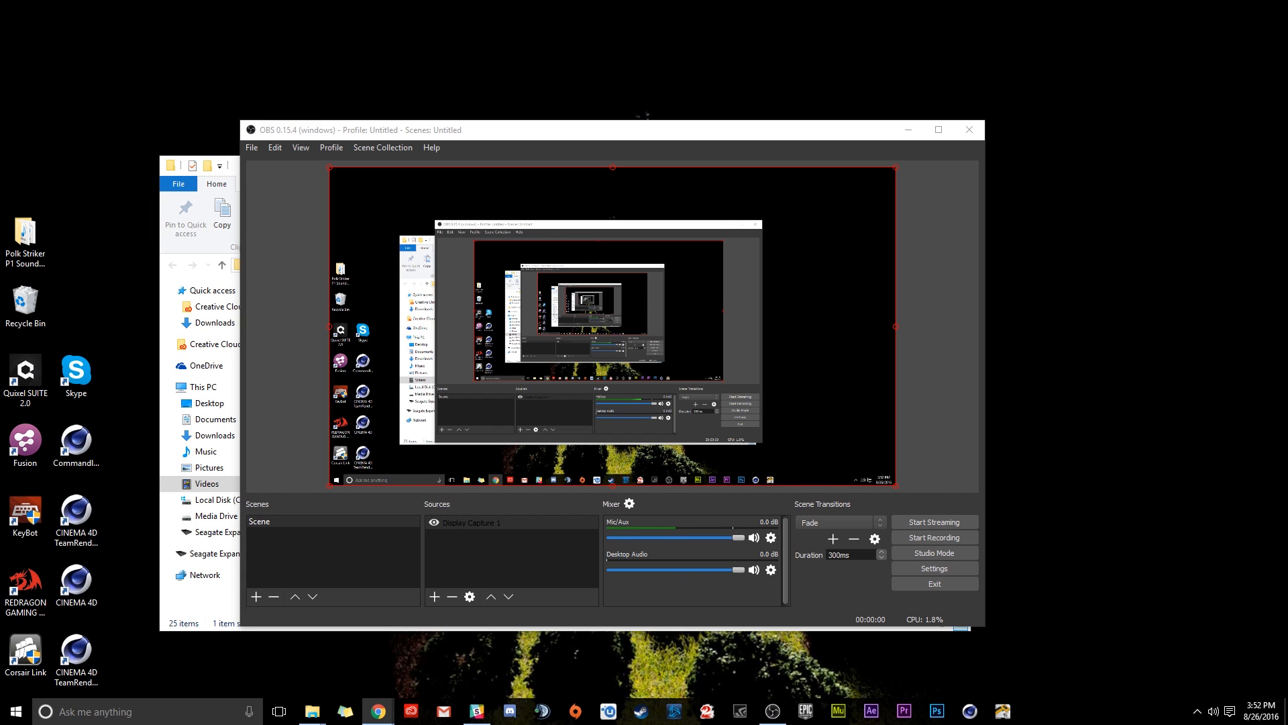
{"action": "left_click_drag", "start_coordinate": [0, 194], "coordinate": [458, 107]}
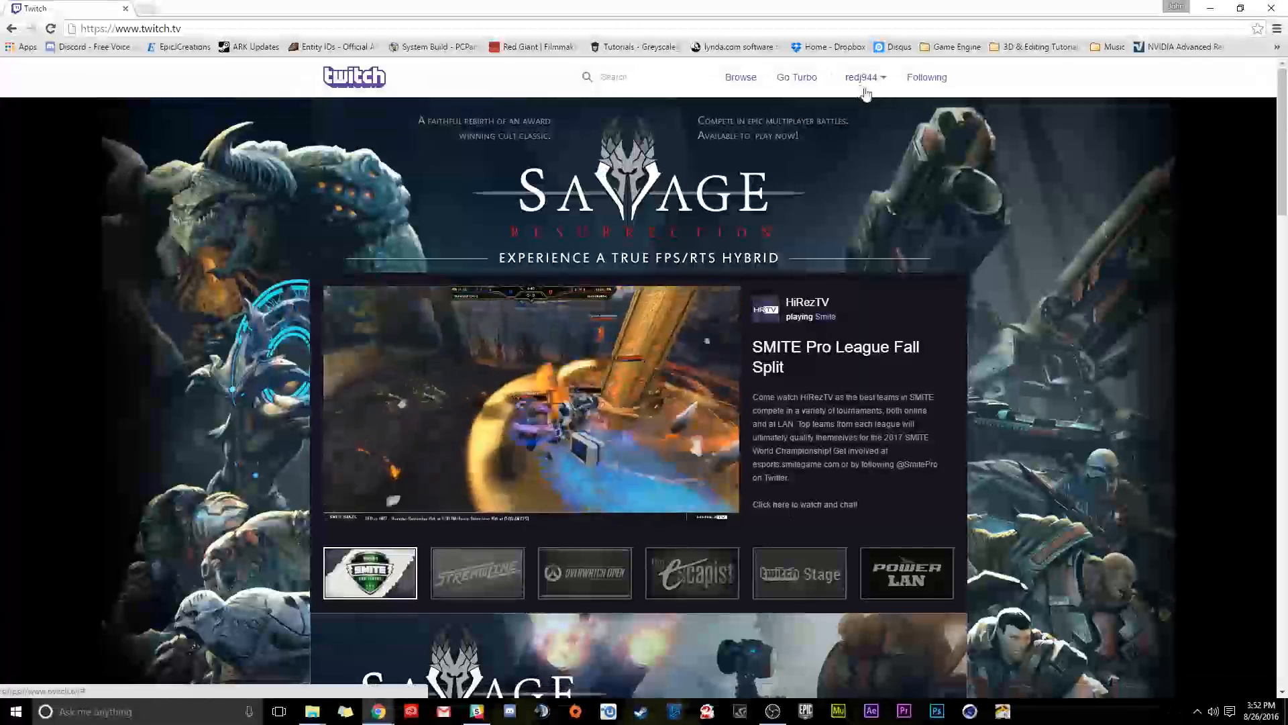
{"action": "left_click", "coordinate": [862, 80]}
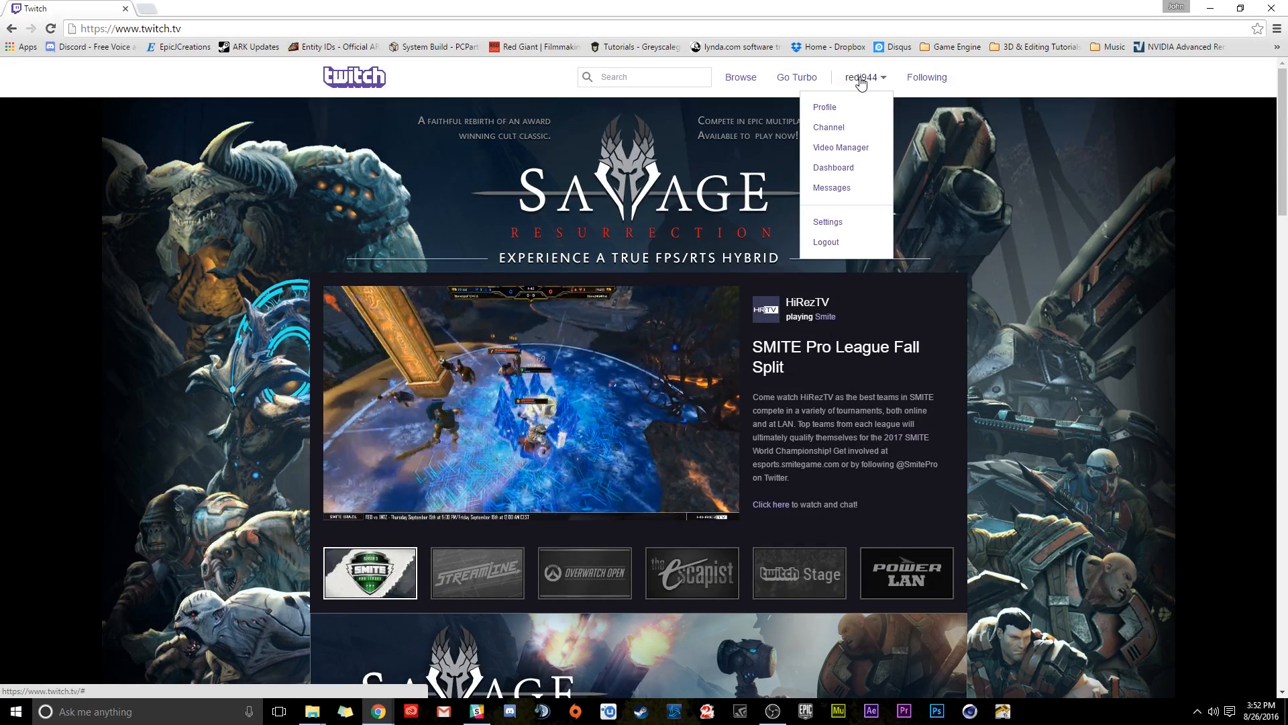
{"action": "left_click", "coordinate": [834, 130]}
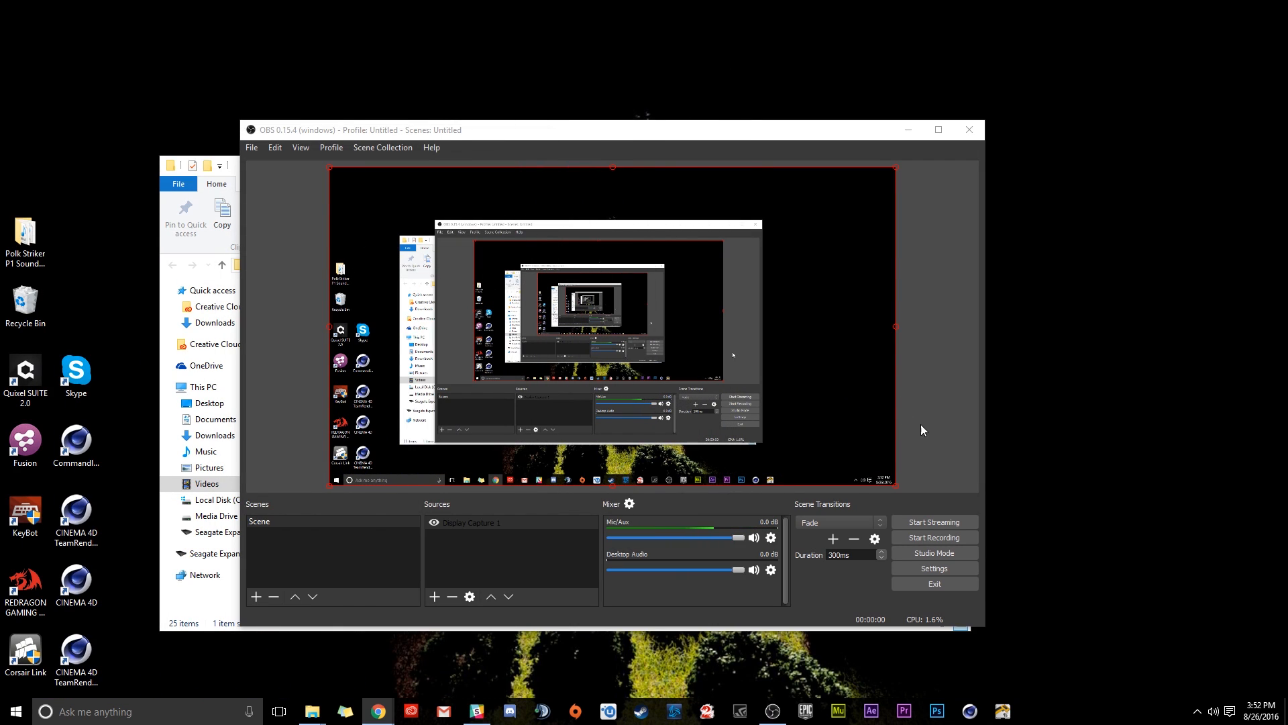
In the OBS stream settings, keep Streaming Services as the stream type and set the Twitch server to US East: New York, NY
{"action": "left_click", "coordinate": [932, 569]}
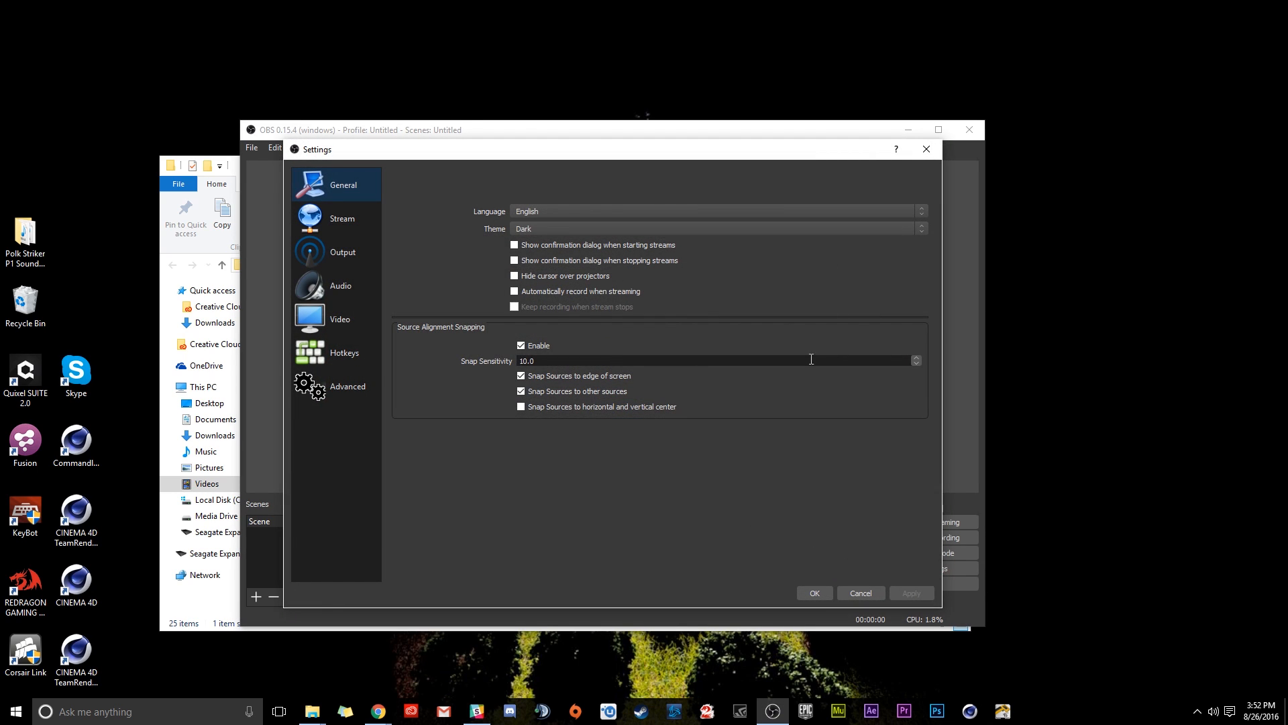
{"action": "left_click", "coordinate": [337, 213]}
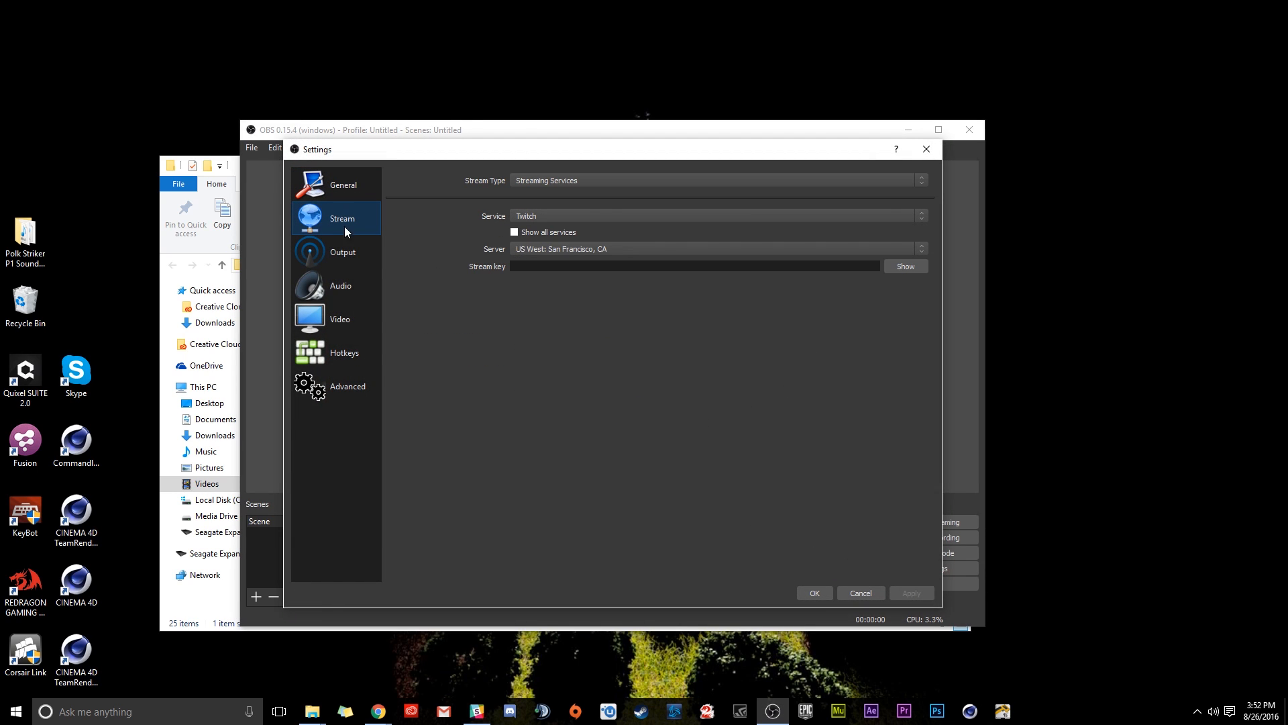
{"action": "left_click", "coordinate": [547, 180]}
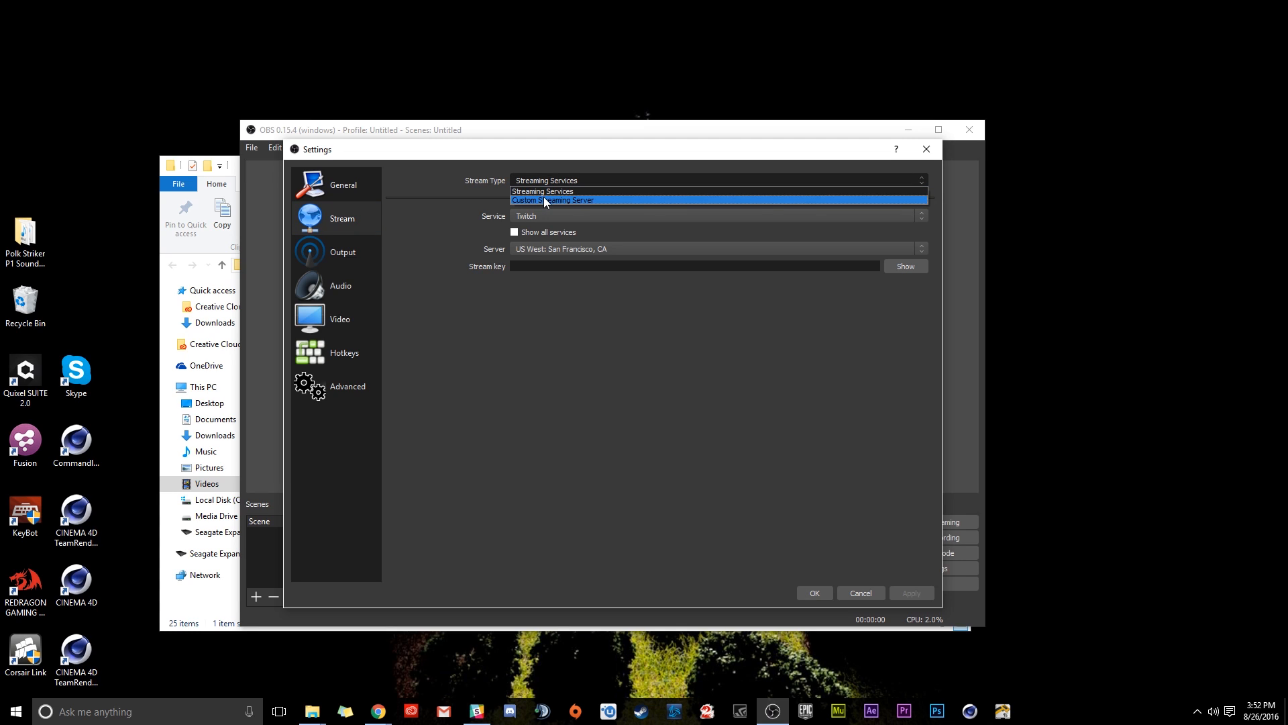
{"action": "left_click", "coordinate": [530, 190]}
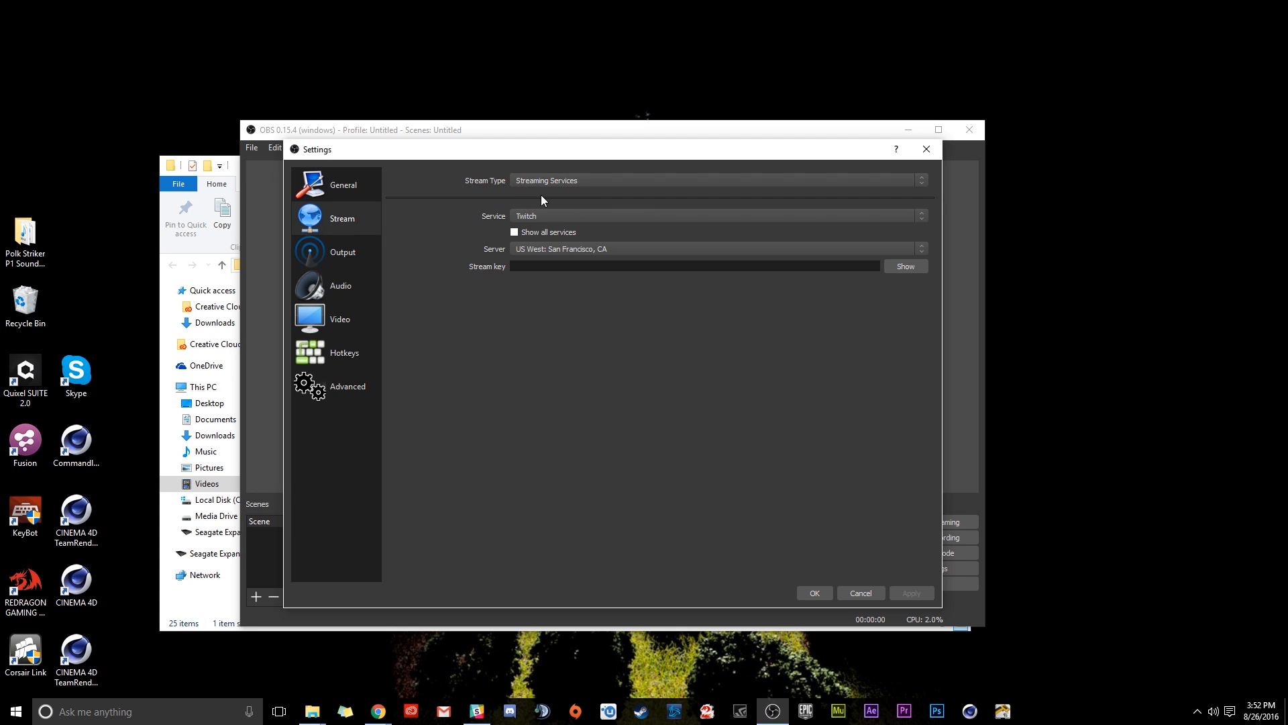
{"action": "left_click", "coordinate": [522, 244]}
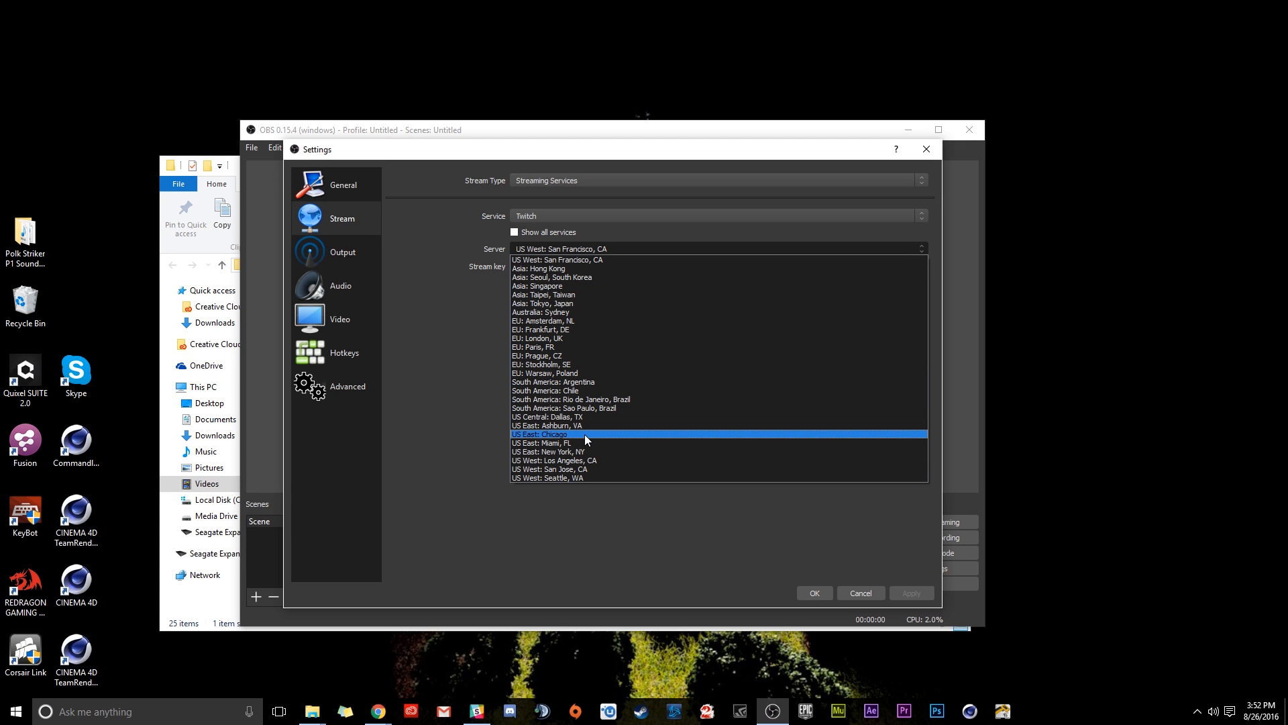
{"action": "left_click", "coordinate": [588, 452]}
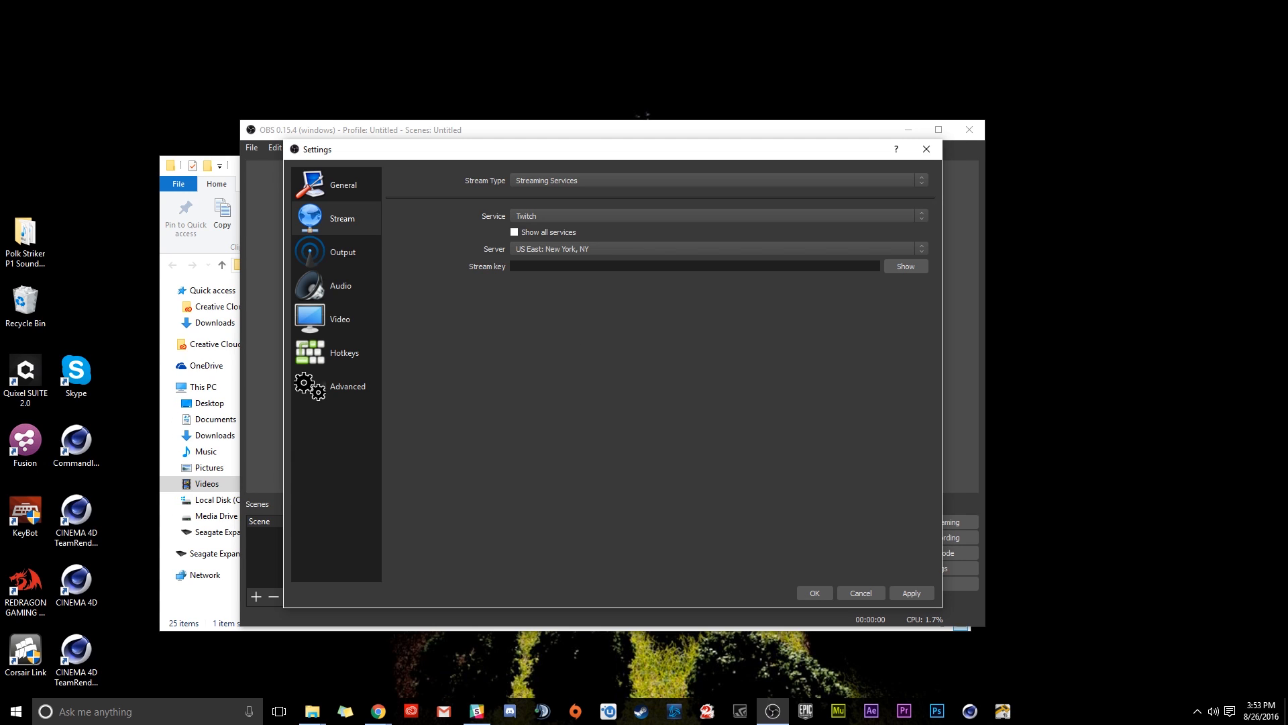
Switch to Twitch in Chrome, open the channel dashboard and reveal the stream key to copy it, then dismiss the key window
{"action": "left_click_drag", "start_coordinate": [0, 174], "coordinate": [592, 1]}
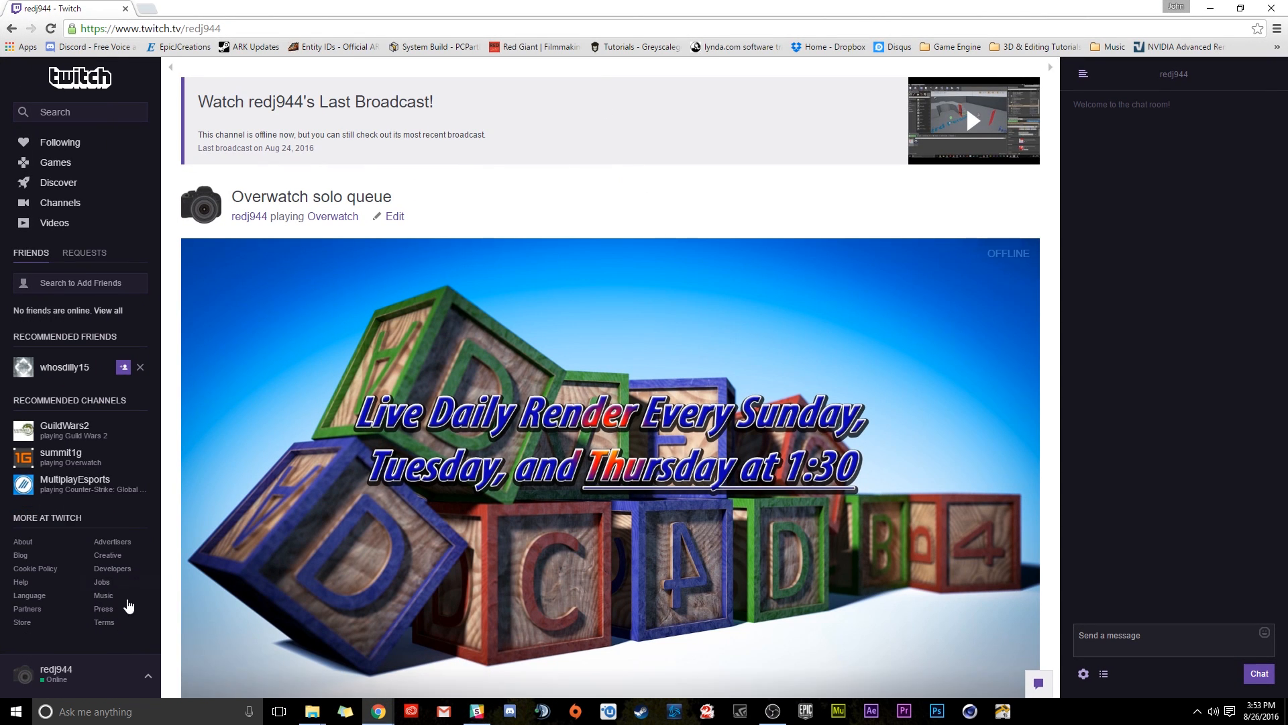
{"action": "left_click", "coordinate": [147, 676]}
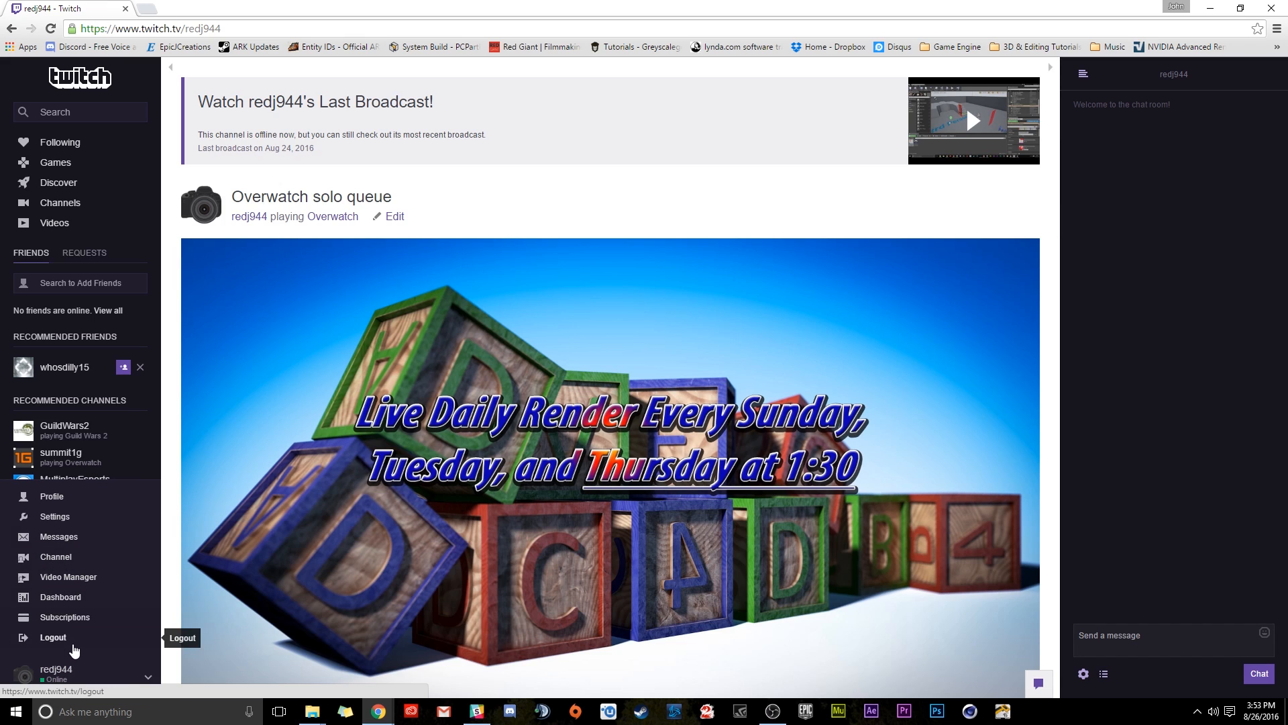
{"action": "left_click", "coordinate": [73, 593]}
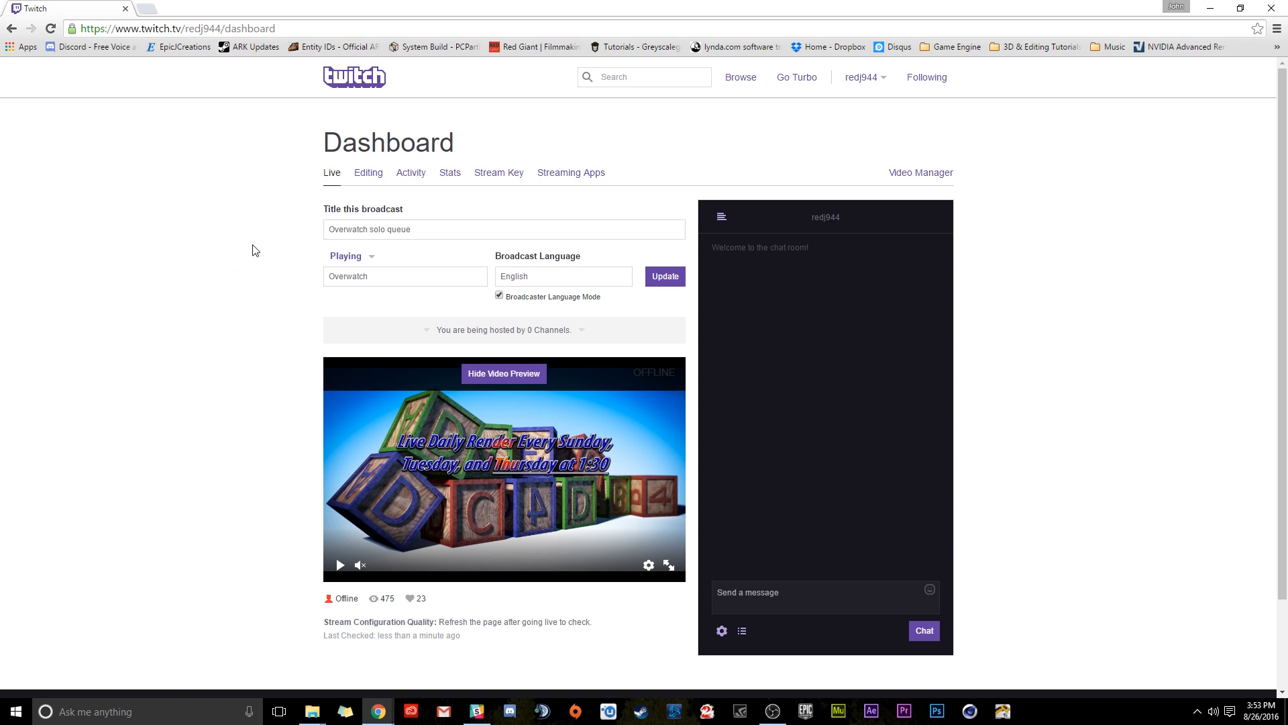
{"action": "left_click", "coordinate": [500, 179]}
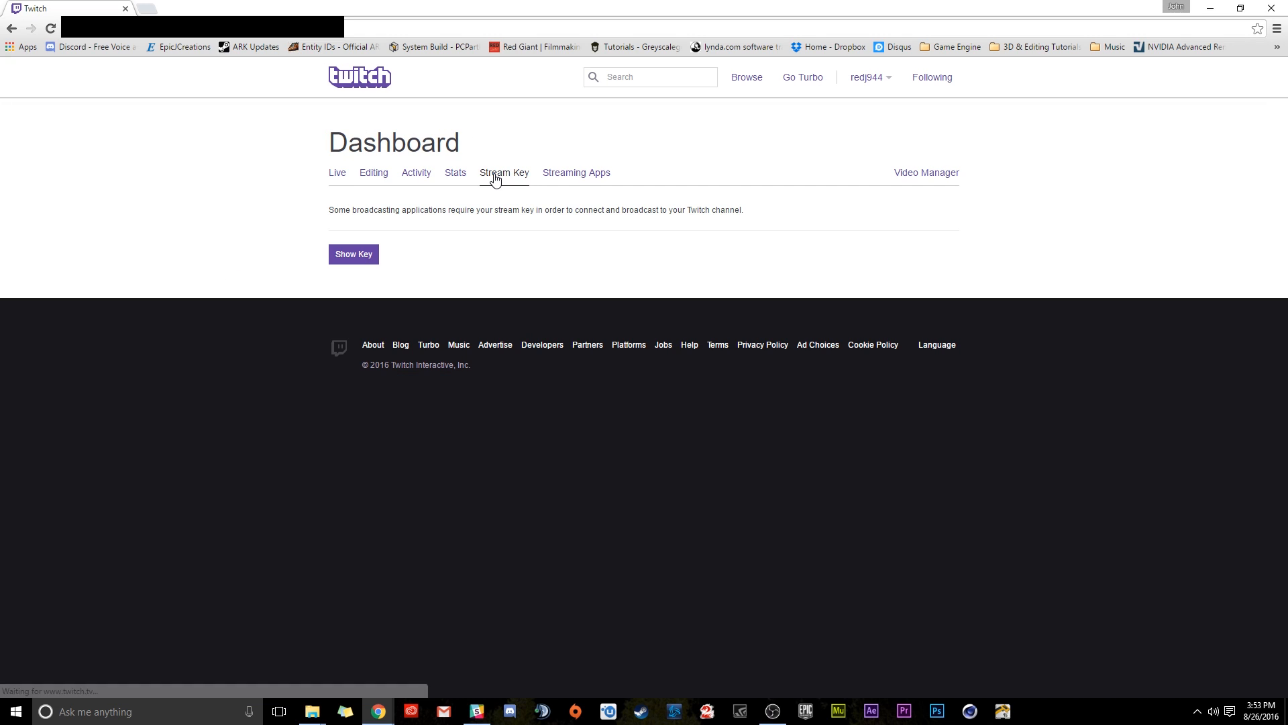
{"action": "left_click", "coordinate": [346, 255]}
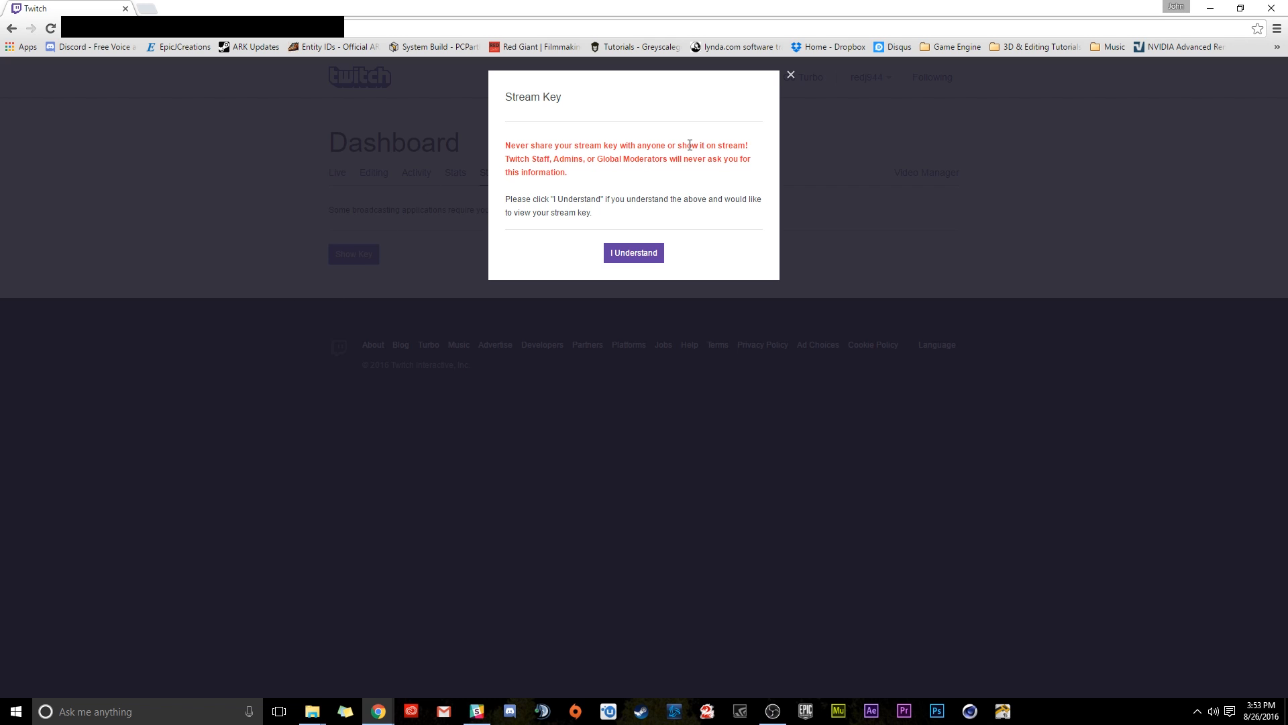
{"action": "left_click", "coordinate": [634, 255]}
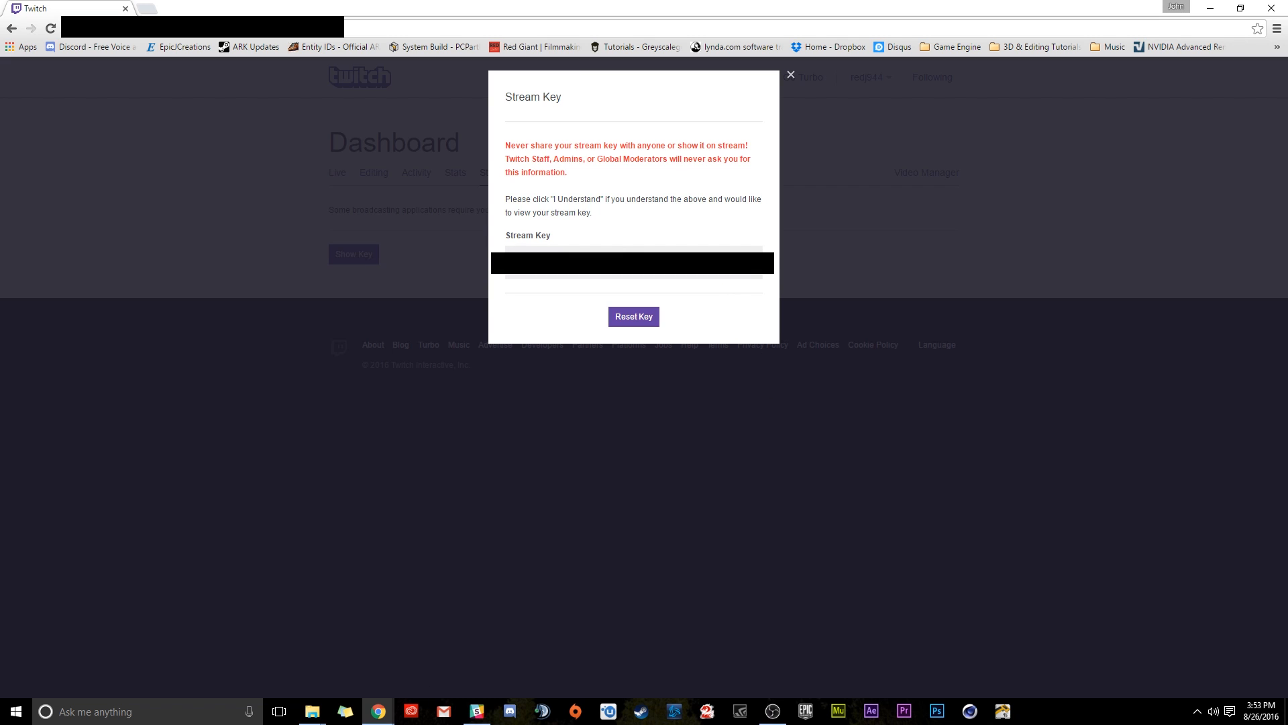
{"action": "left_click", "coordinate": [792, 76]}
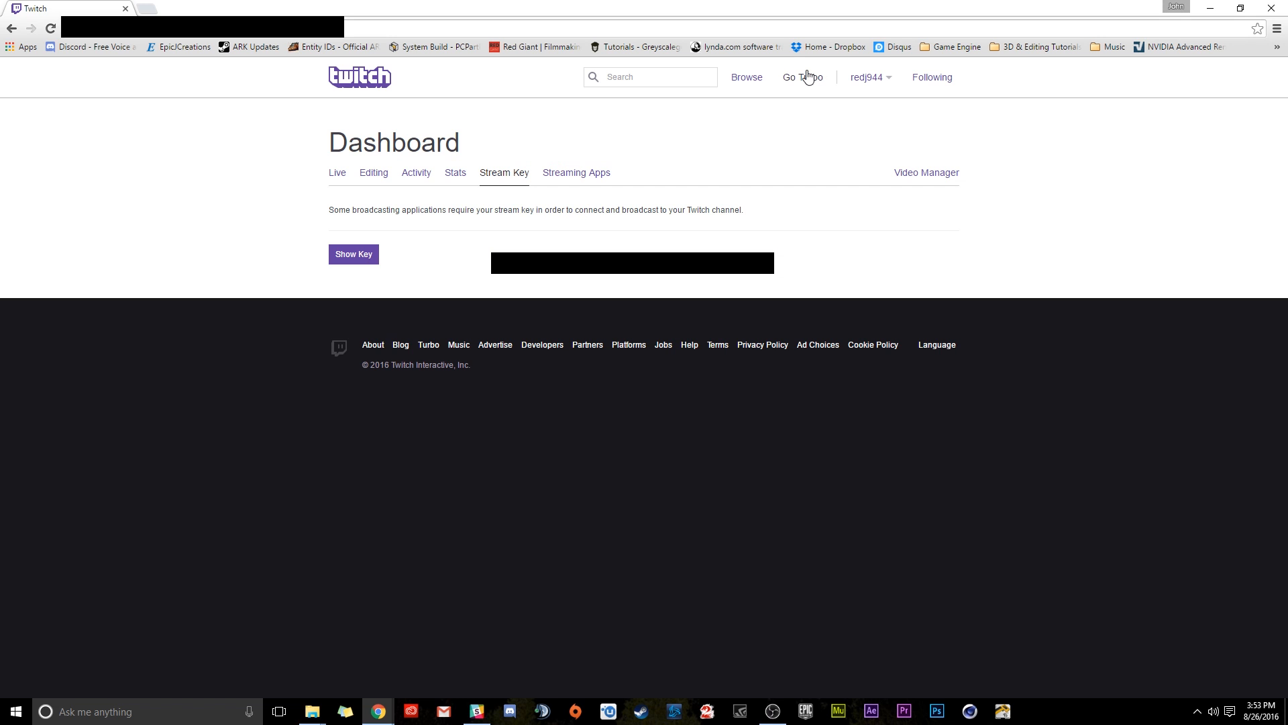
Return to the OBS stream settings, paste the Twitch stream key into the stream key field and save the settings
{"action": "left_click_drag", "start_coordinate": [616, 9], "coordinate": [0, 362]}
{"action": "left_click", "coordinate": [522, 265]}
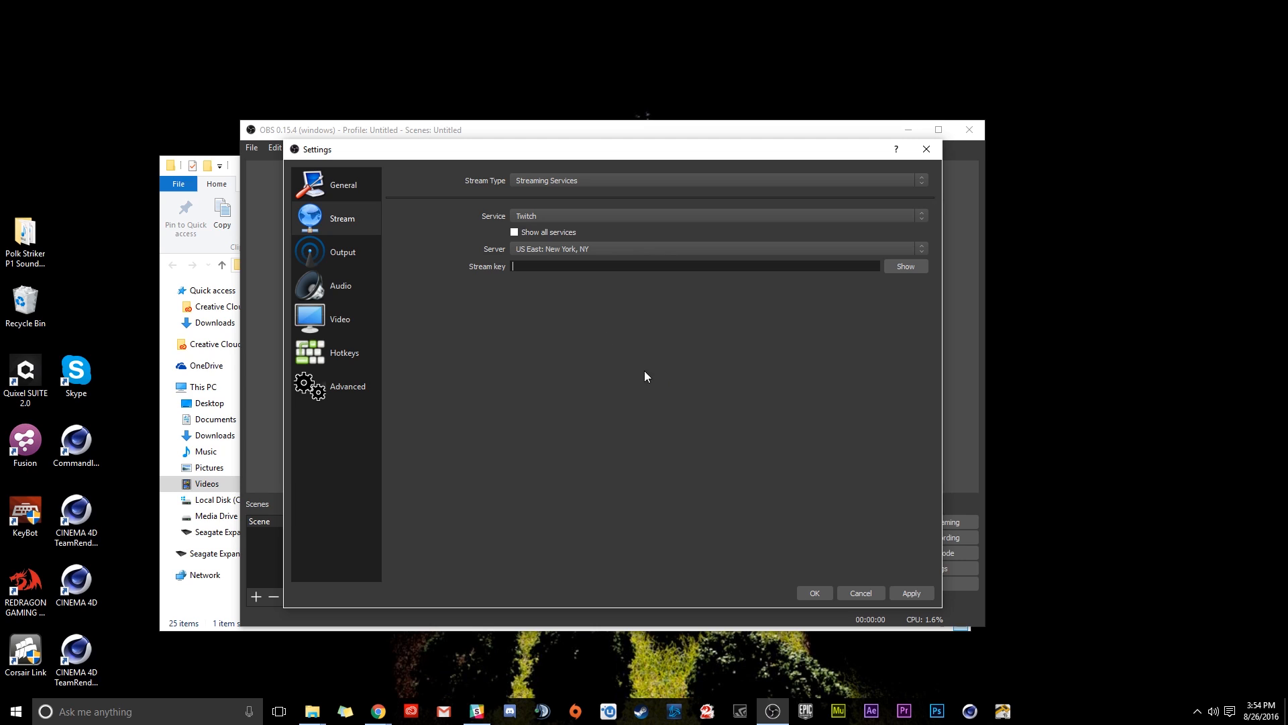
{"action": "key", "text": "ctrl+v"}
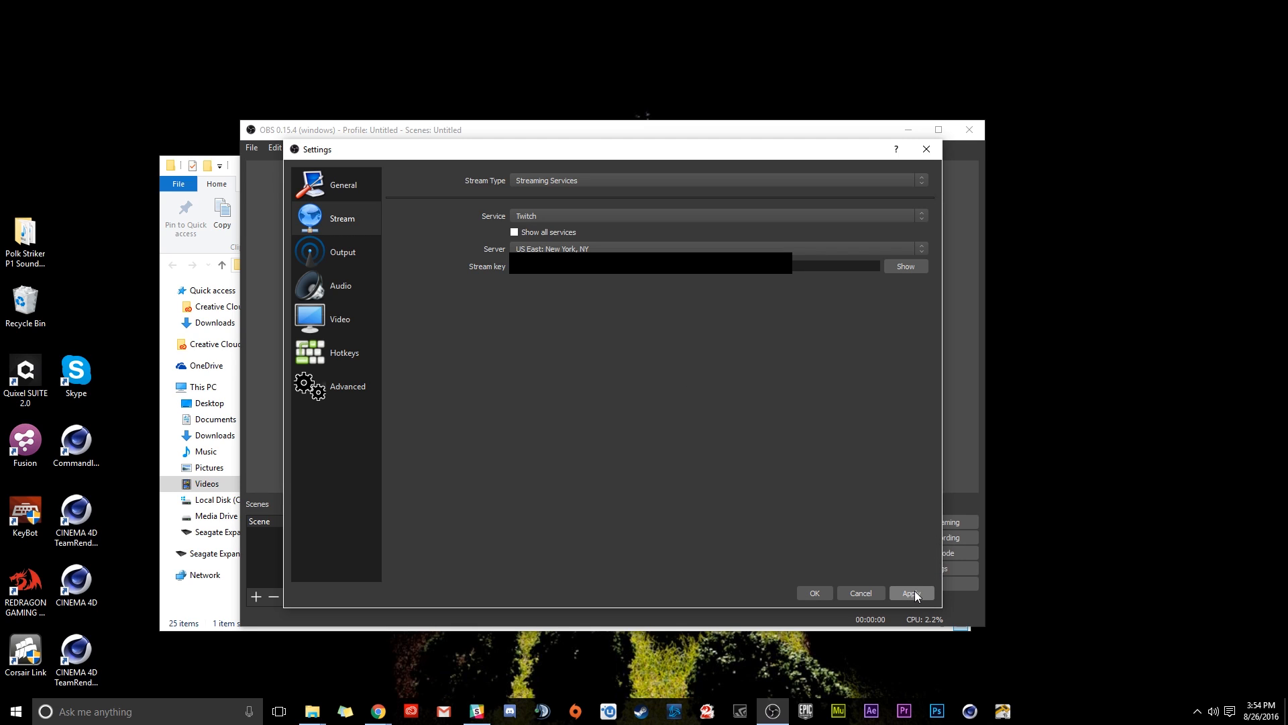
{"action": "left_click", "coordinate": [813, 593]}
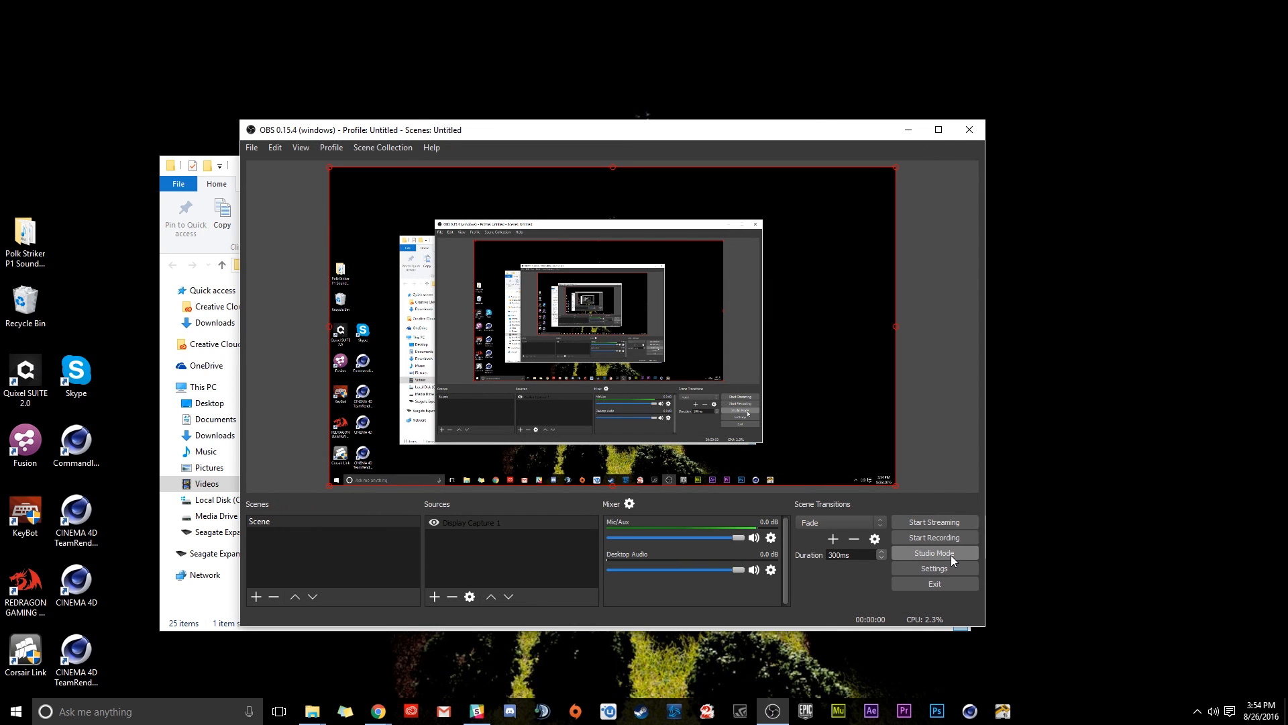
Start streaming from OBS and open the account's Twitch channel page in a maximized Chrome window
{"action": "left_click_drag", "start_coordinate": [2, 201], "coordinate": [1, 173]}
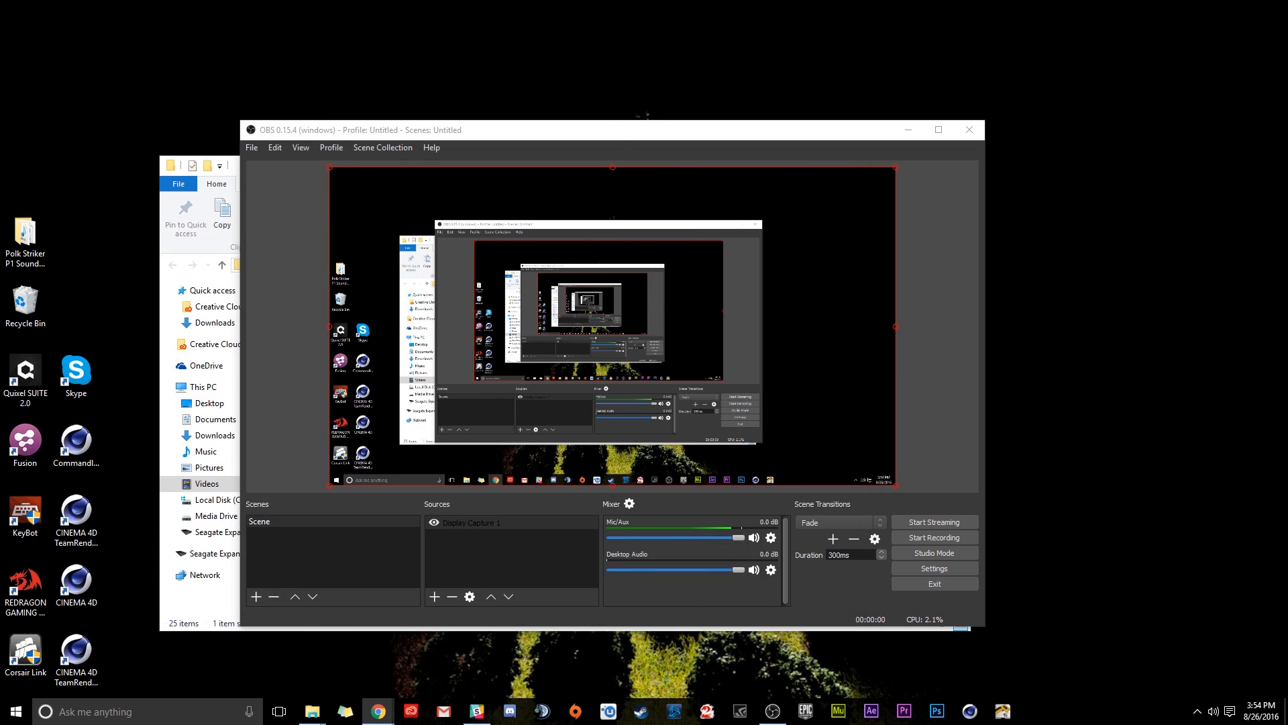
{"action": "left_click", "coordinate": [947, 522]}
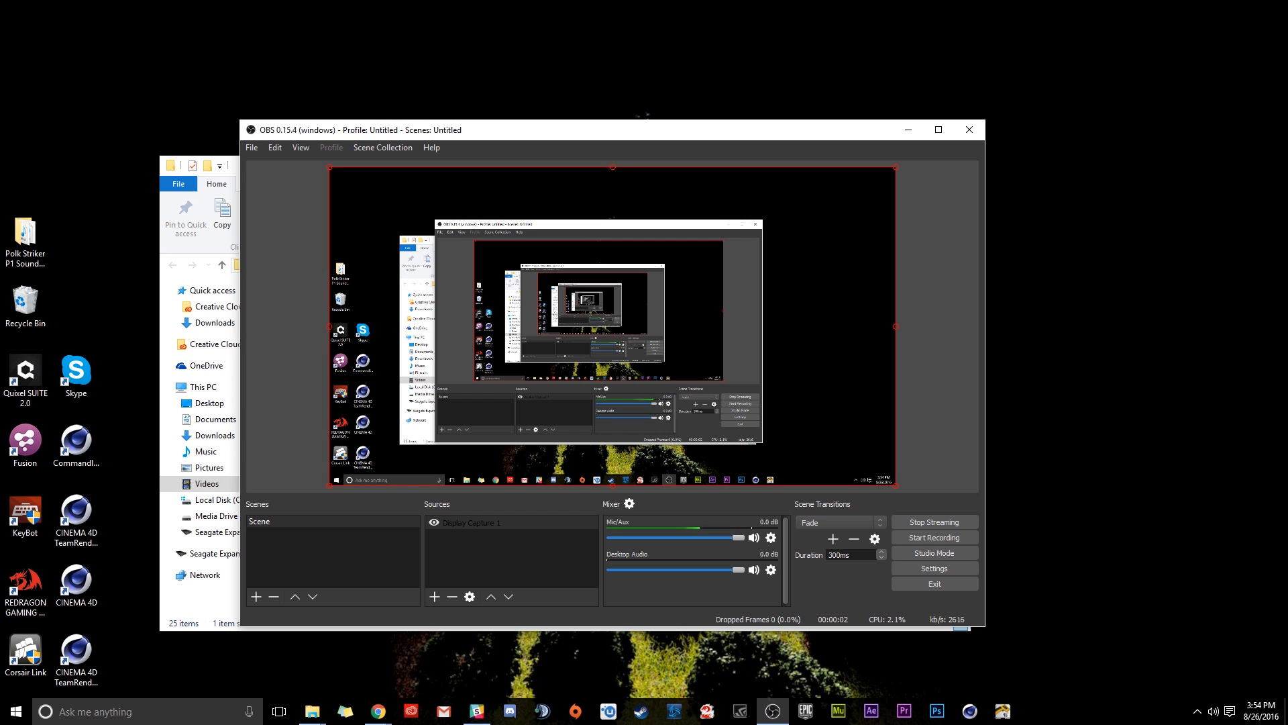
{"action": "key", "text": "alt+Tab"}
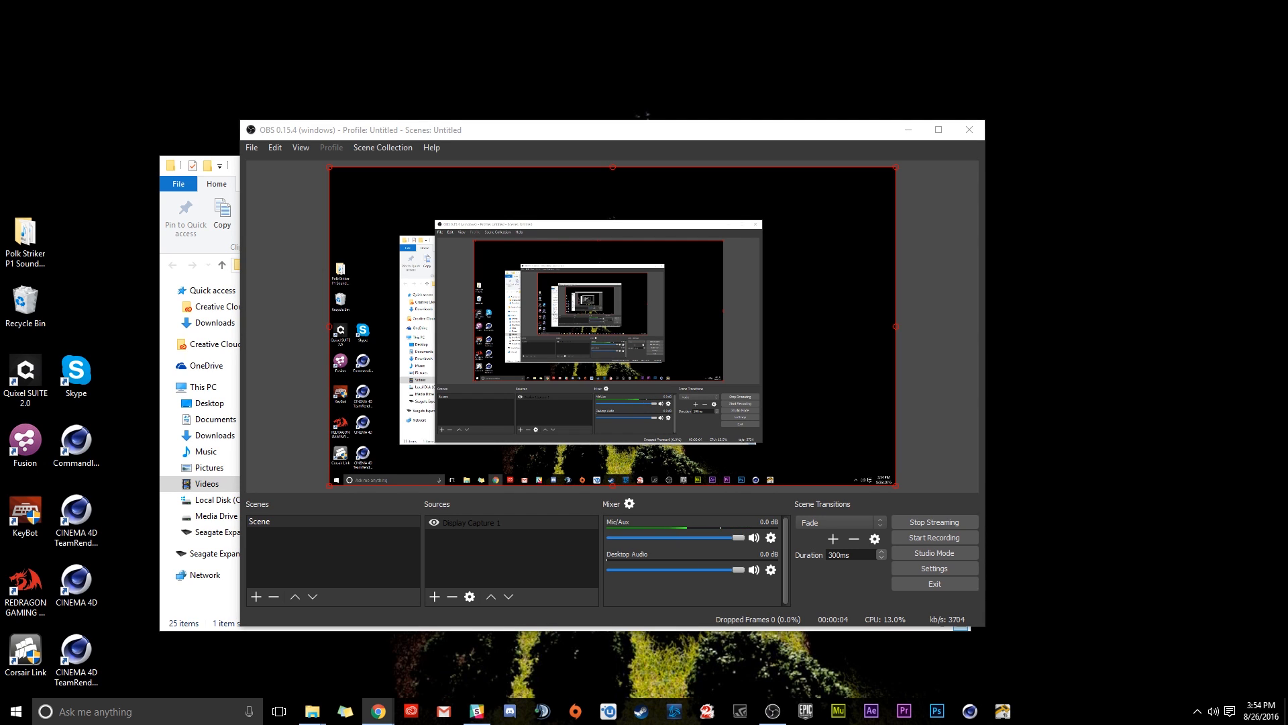
{"action": "left_click_drag", "start_coordinate": [0, 80], "coordinate": [403, 114]}
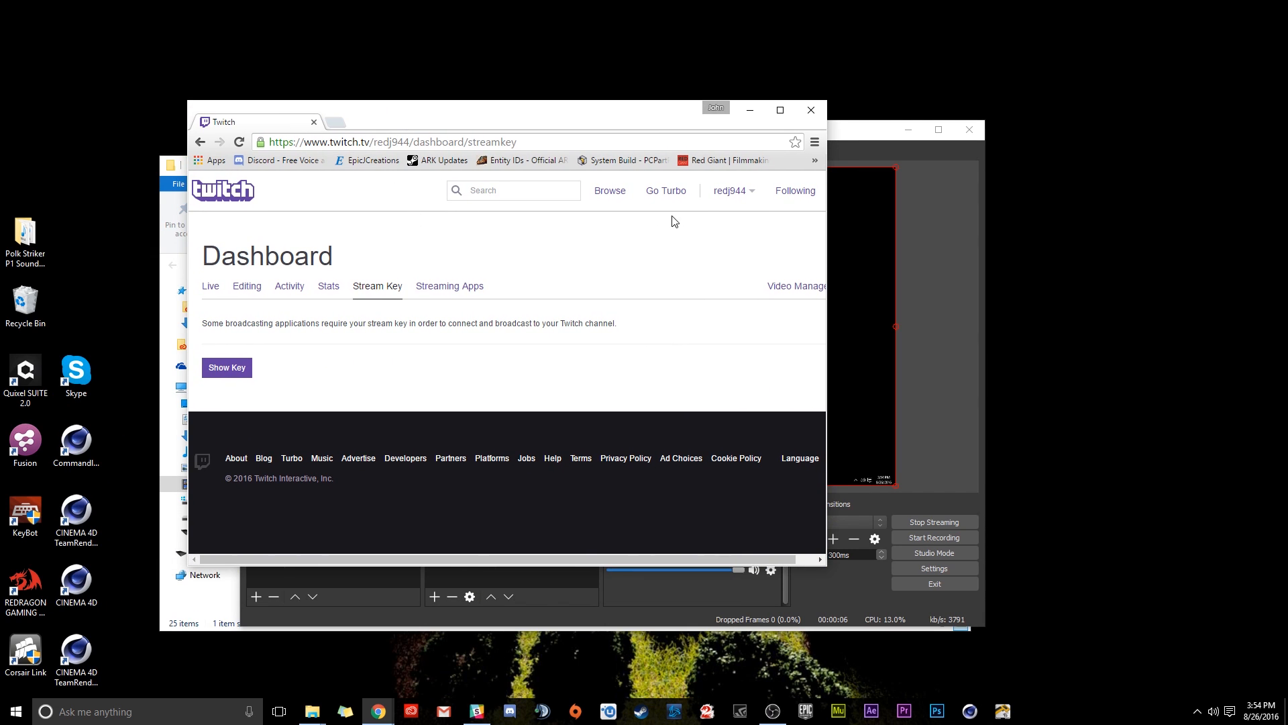
{"action": "left_click", "coordinate": [731, 192]}
{"action": "left_click", "coordinate": [701, 242]}
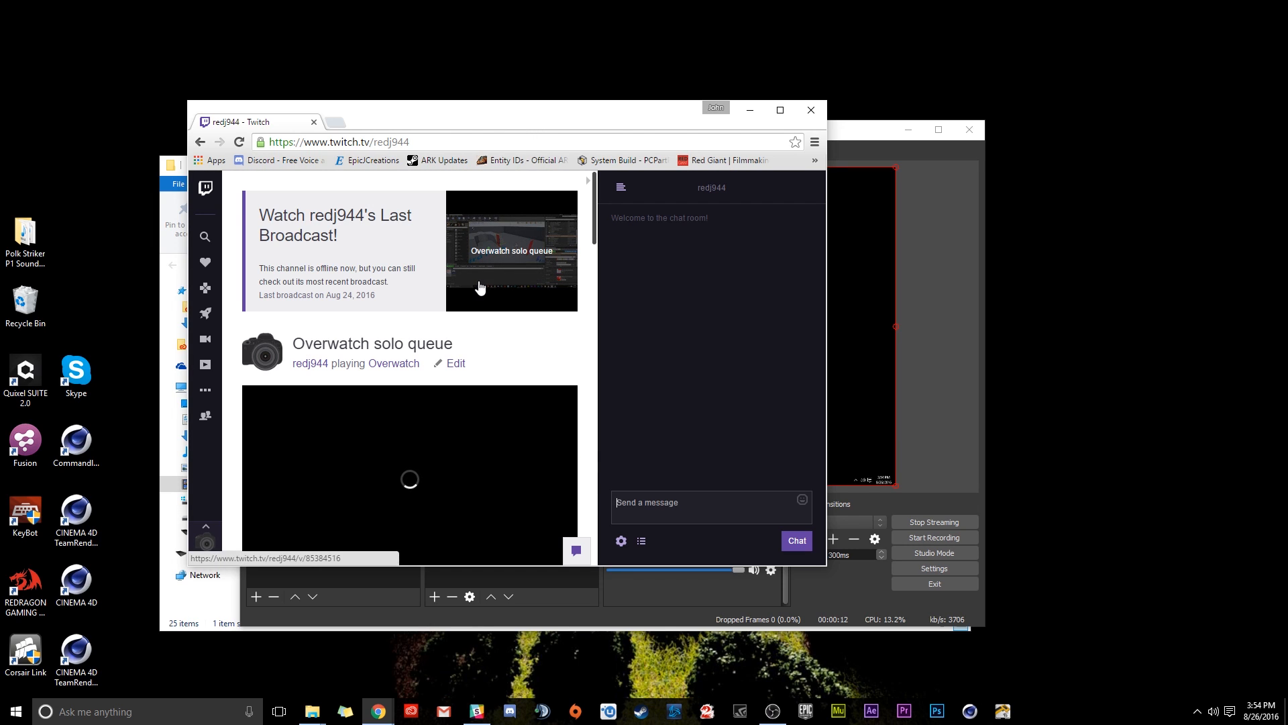
{"action": "double_click", "coordinate": [508, 119]}
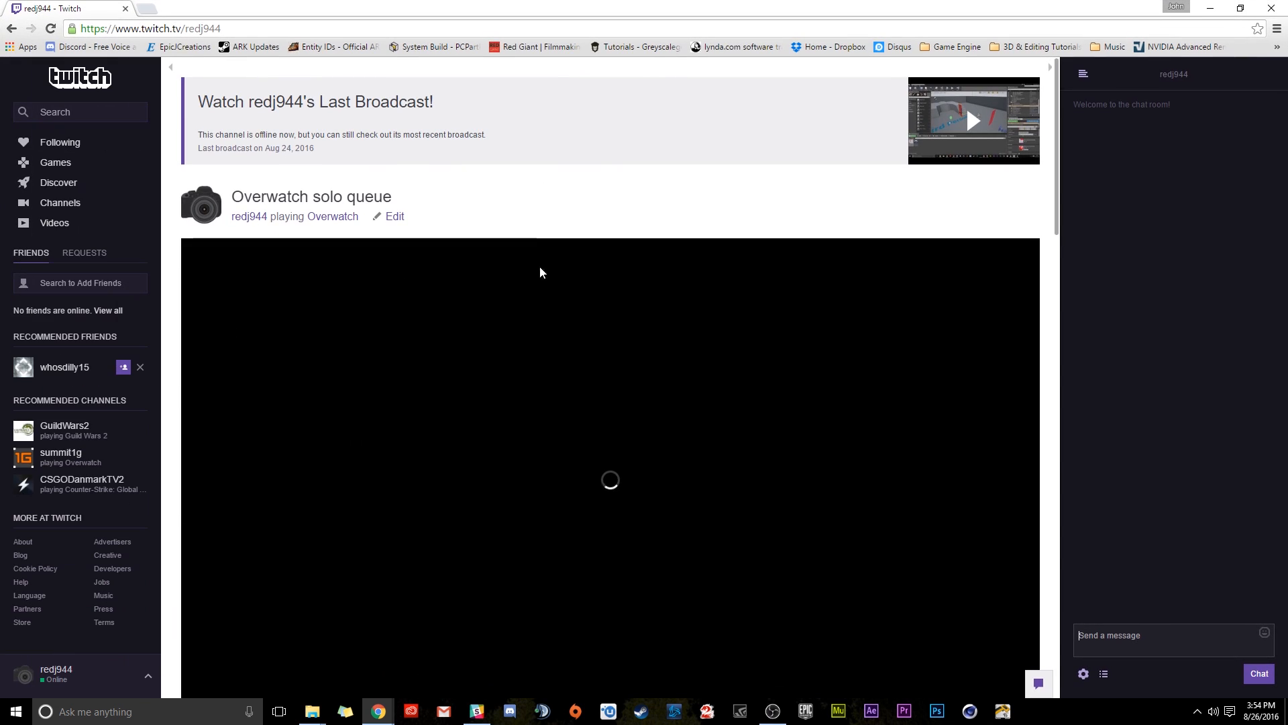
Check the live player on the Twitch channel page and look through the posts and info panels below it
{"action": "scroll", "coordinate": [671, 340], "scroll_direction": "down", "scroll_amount": 2}
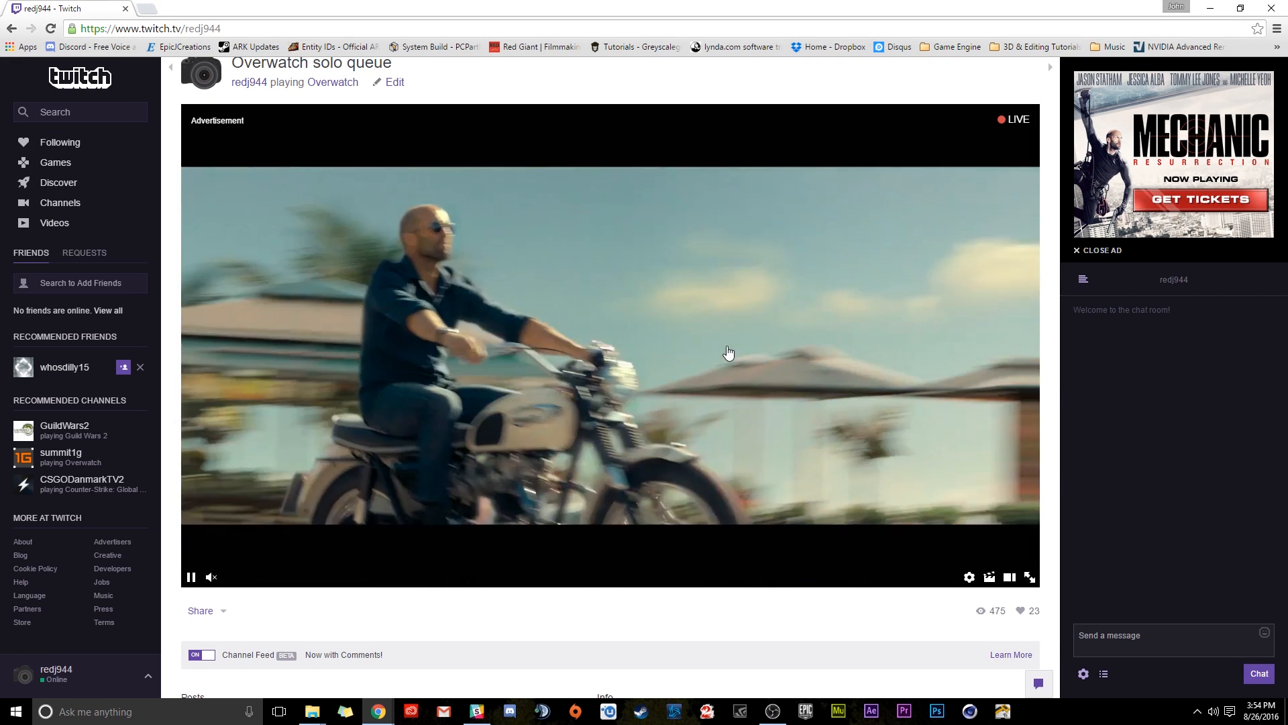
{"action": "scroll", "coordinate": [798, 317], "scroll_direction": "down", "scroll_amount": 6}
{"action": "scroll", "coordinate": [847, 303], "scroll_direction": "down", "scroll_amount": 3}
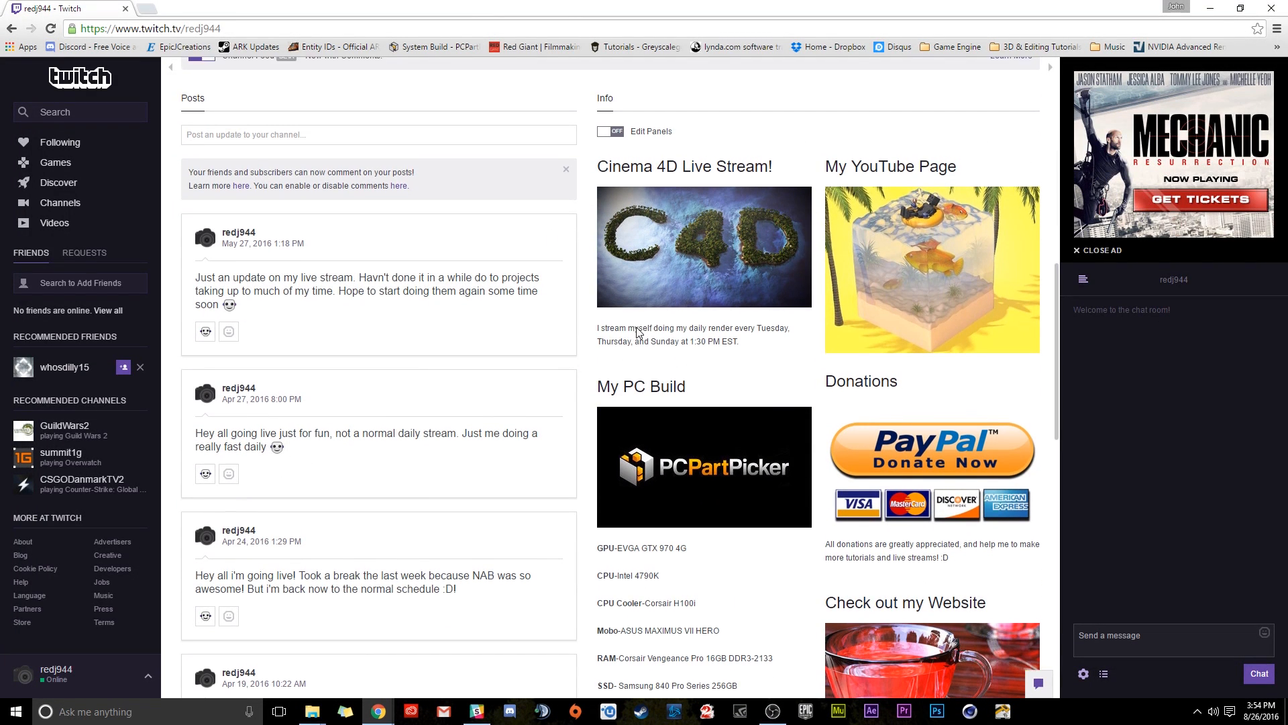
{"action": "scroll", "coordinate": [601, 263], "scroll_direction": "up", "scroll_amount": 6}
{"action": "scroll", "coordinate": [547, 390], "scroll_direction": "down", "scroll_amount": 2}
{"action": "scroll", "coordinate": [547, 390], "scroll_direction": "down", "scroll_amount": 2}
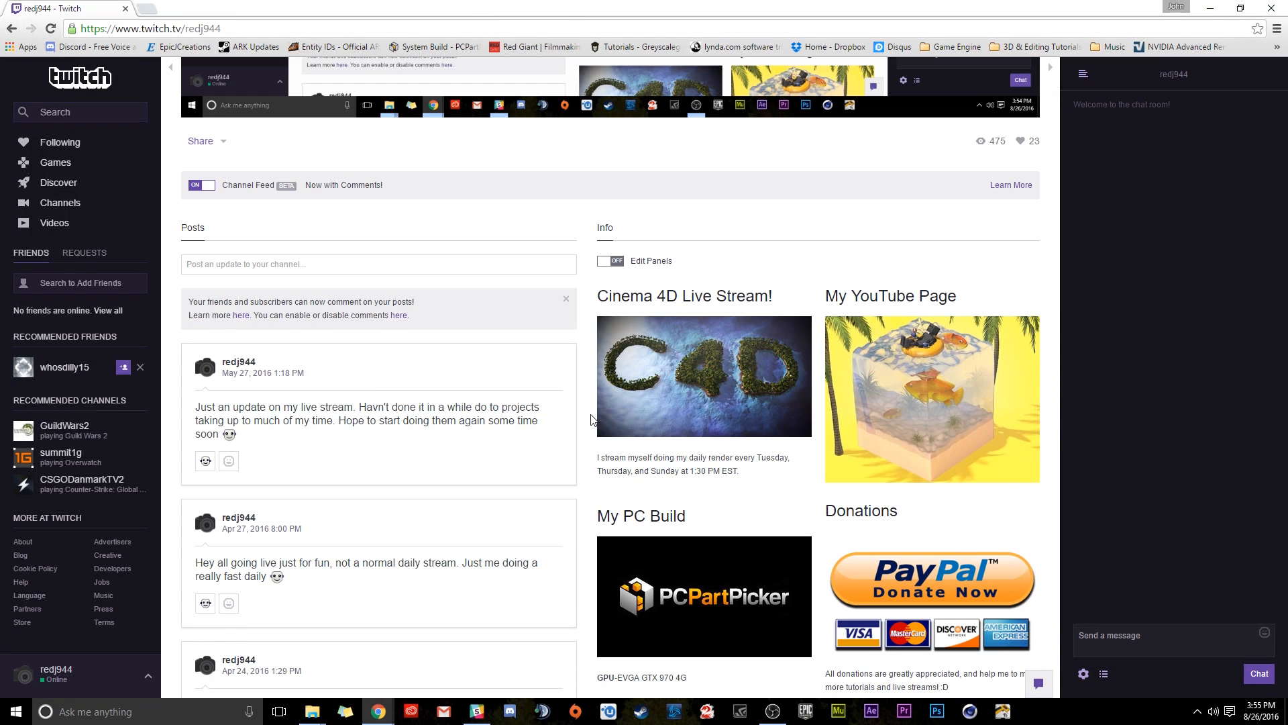
Return to the live player on the Twitch channel page and toggle its sound to check the stream's audio
{"action": "scroll", "coordinate": [587, 423], "scroll_direction": "up", "scroll_amount": 7}
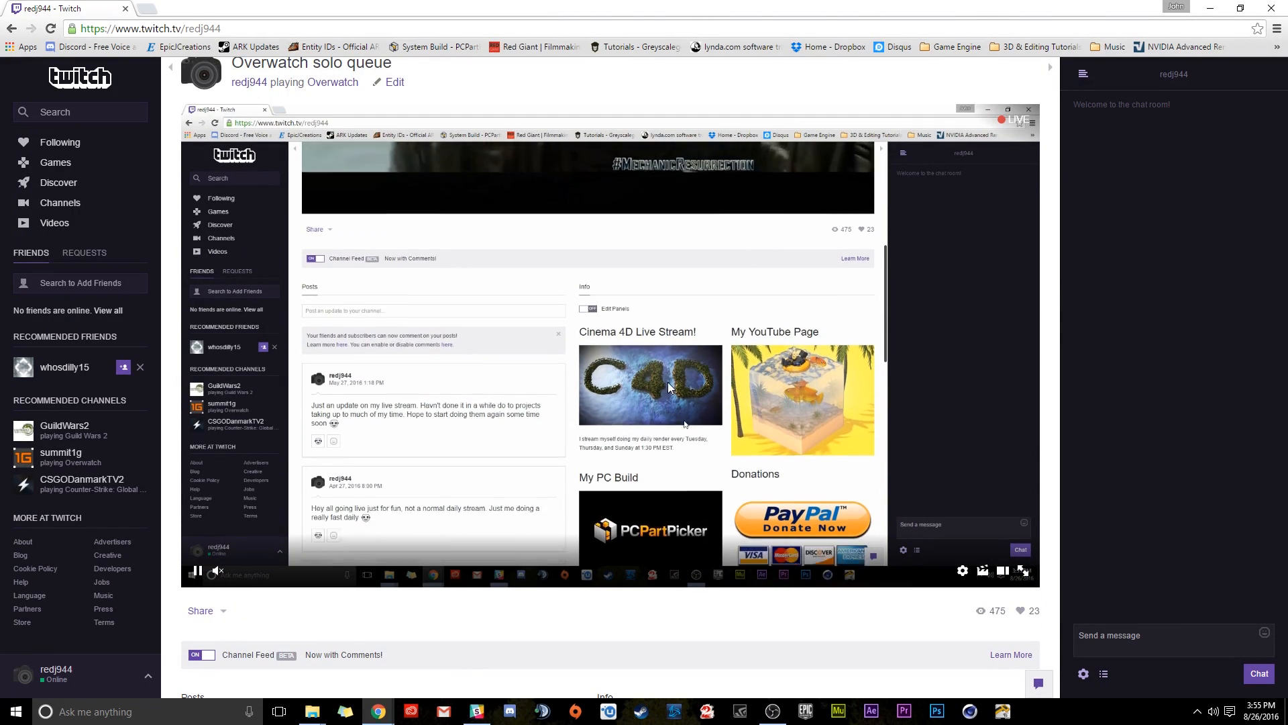
{"action": "left_click_drag", "start_coordinate": [743, 8], "coordinate": [624, 0]}
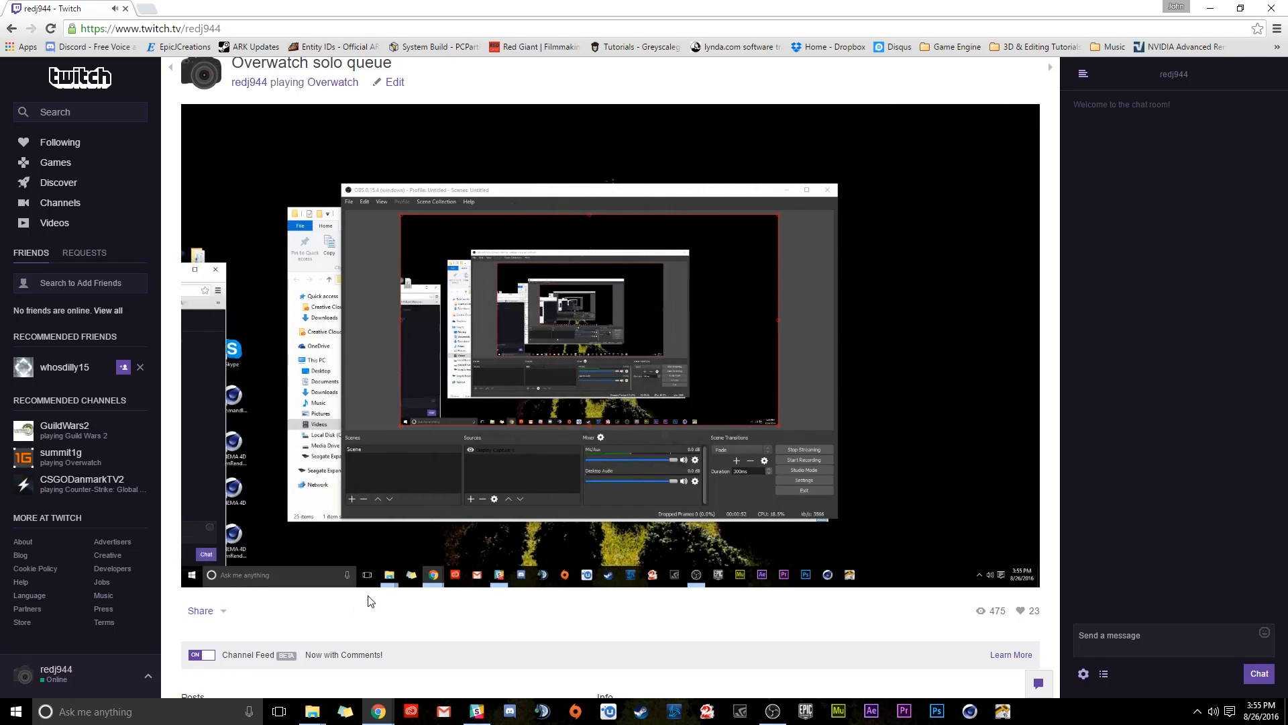
{"action": "left_click", "coordinate": [219, 574]}
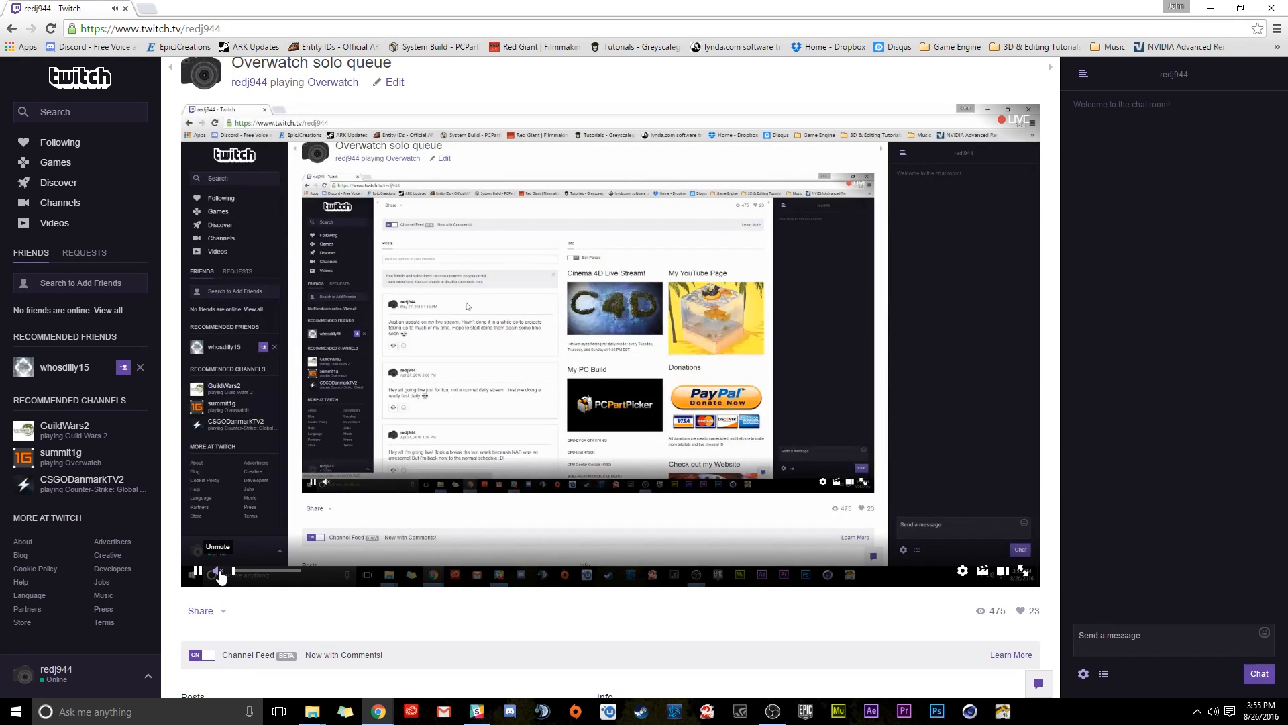
{"action": "left_click", "coordinate": [219, 574]}
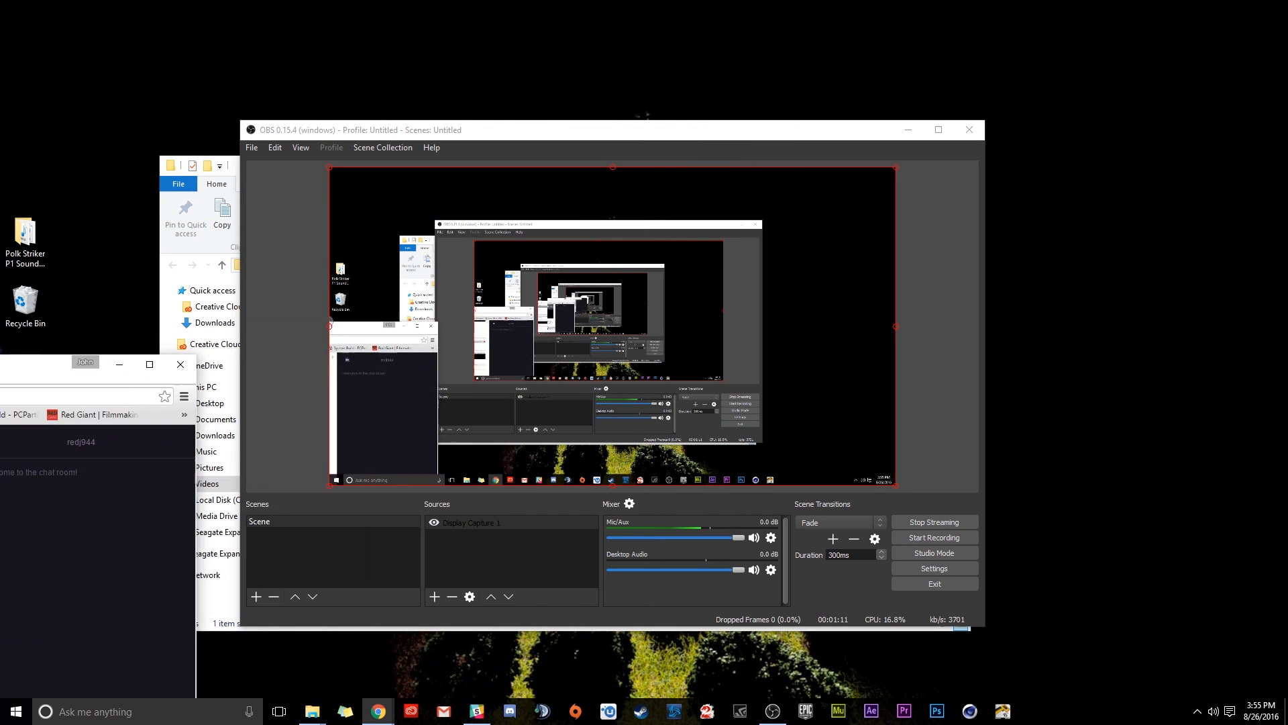
Move the Chrome window off this monitor and reposition the OBS window slightly lower on the desktop
{"action": "left_click_drag", "start_coordinate": [2, 363], "coordinate": [0, 356]}
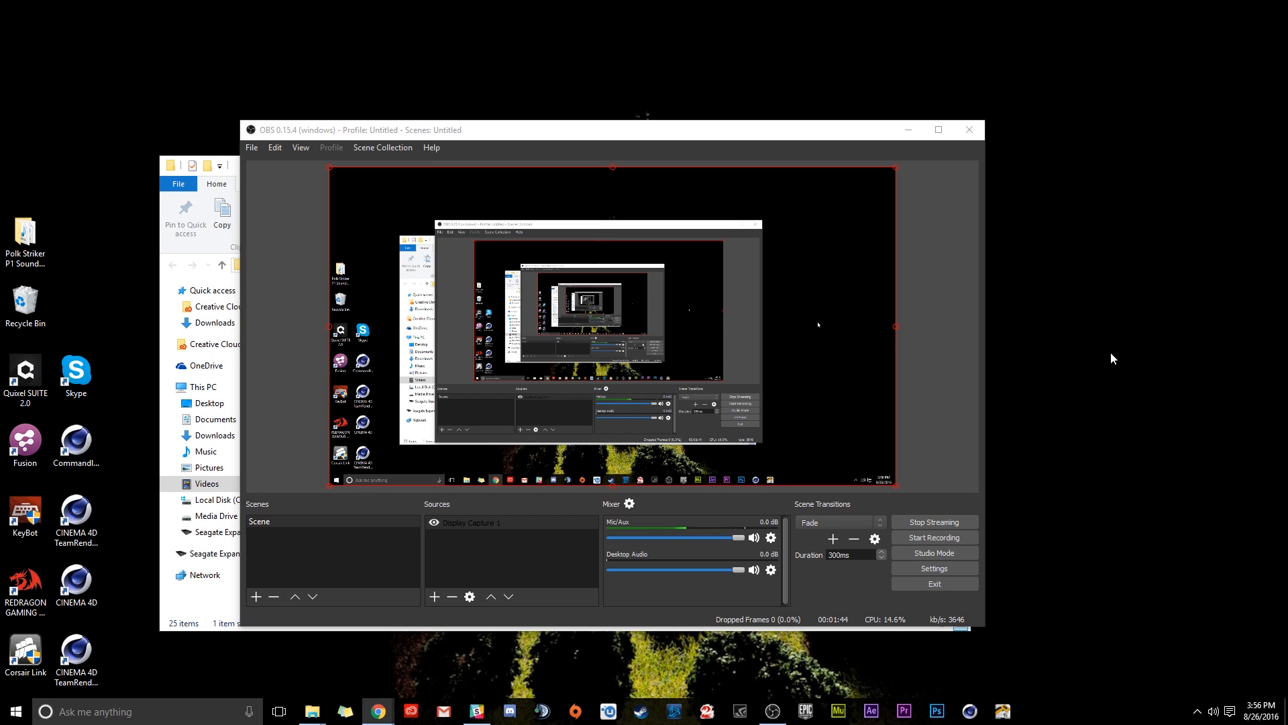
{"action": "left_click_drag", "start_coordinate": [675, 139], "coordinate": [667, 164]}
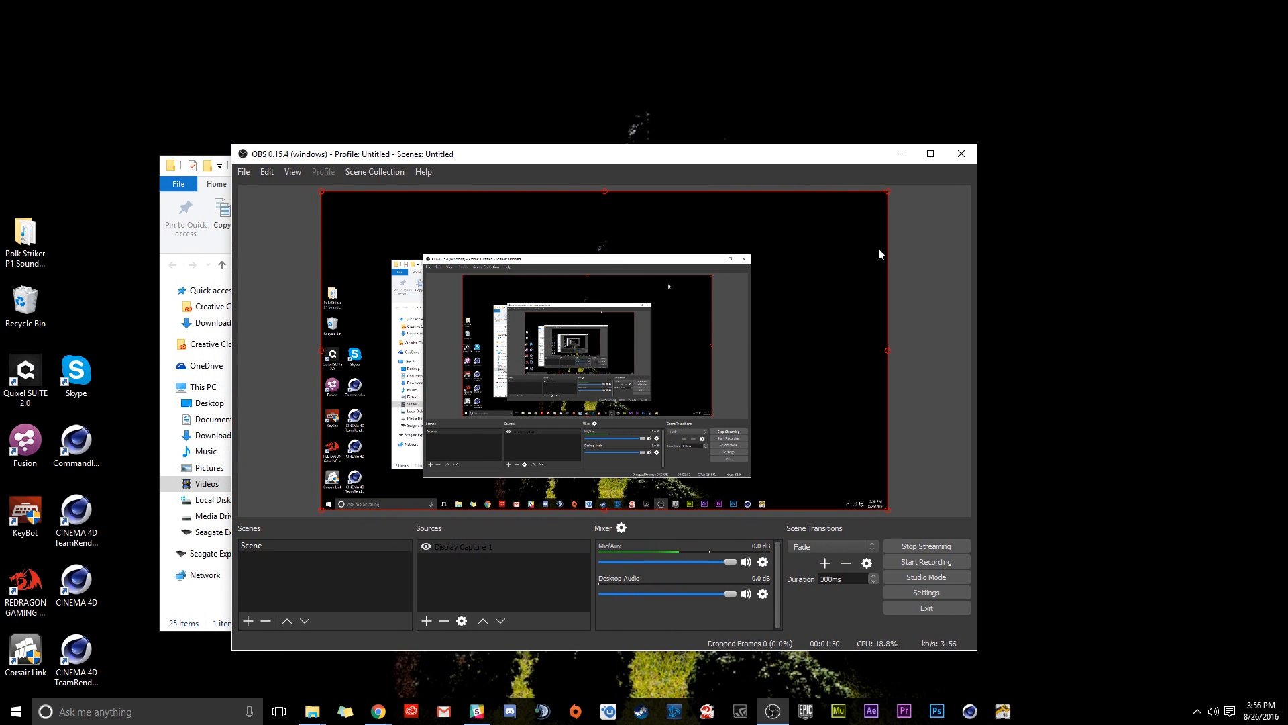